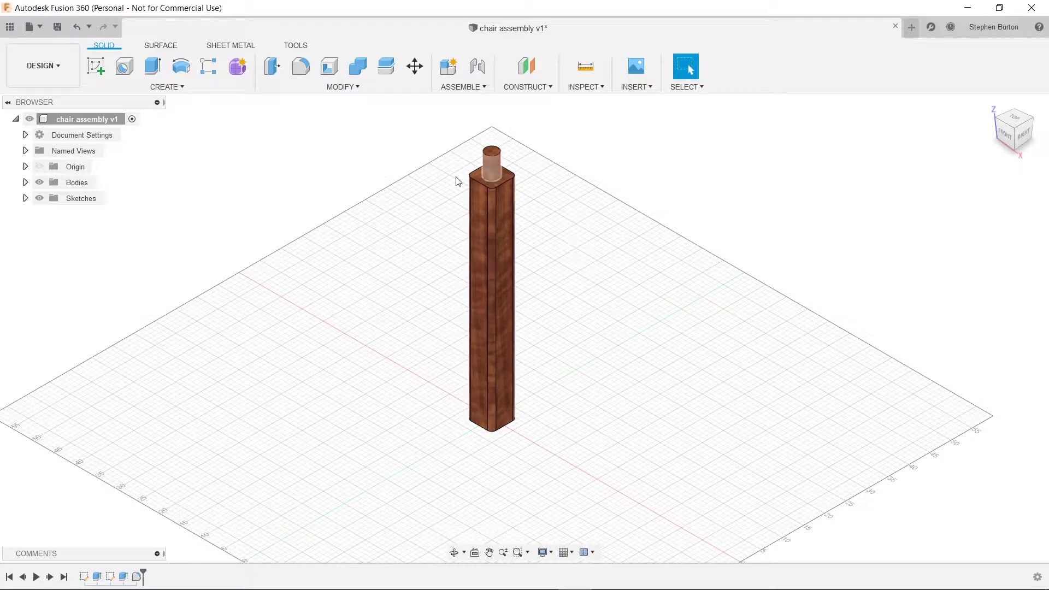
Hide the finished chair leg body, leaving the workspace clear for modelling the seat
shift+middle_drag(445, 366, 539, 359)
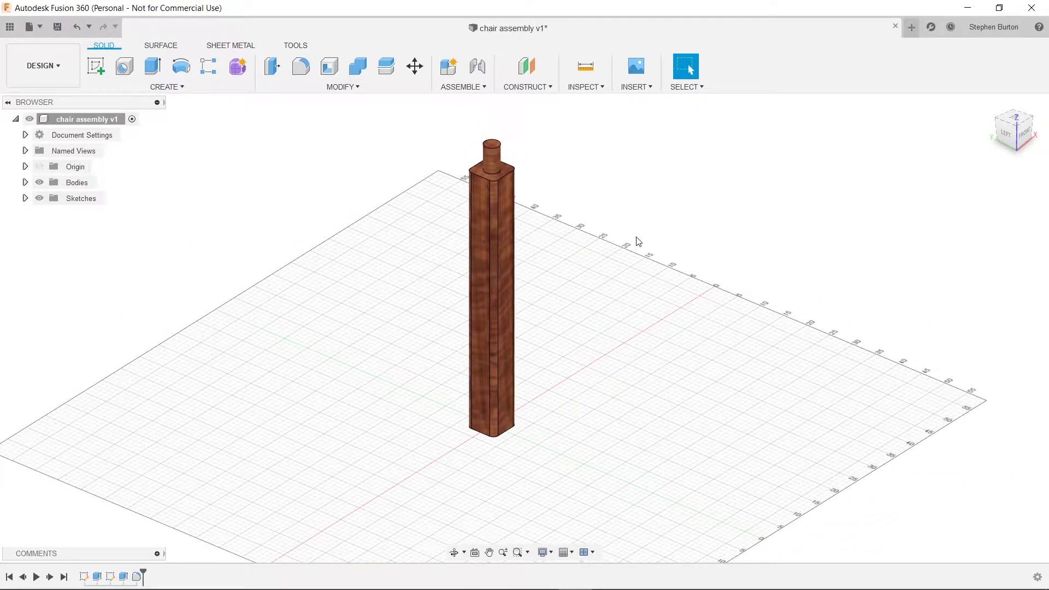
click(25, 182)
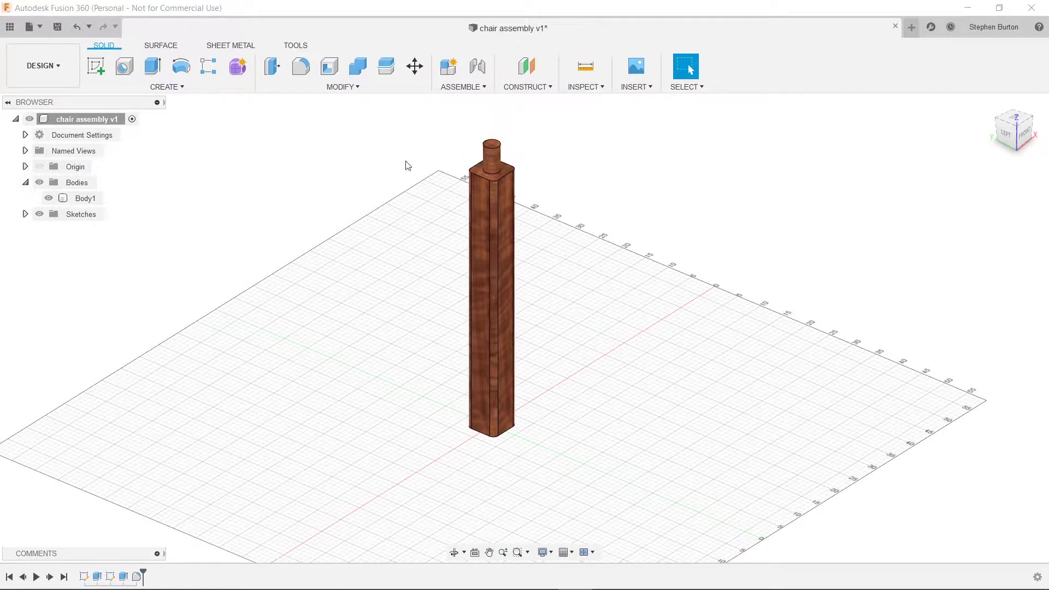
drag(398, 128, 760, 545)
click(568, 451)
click(508, 326)
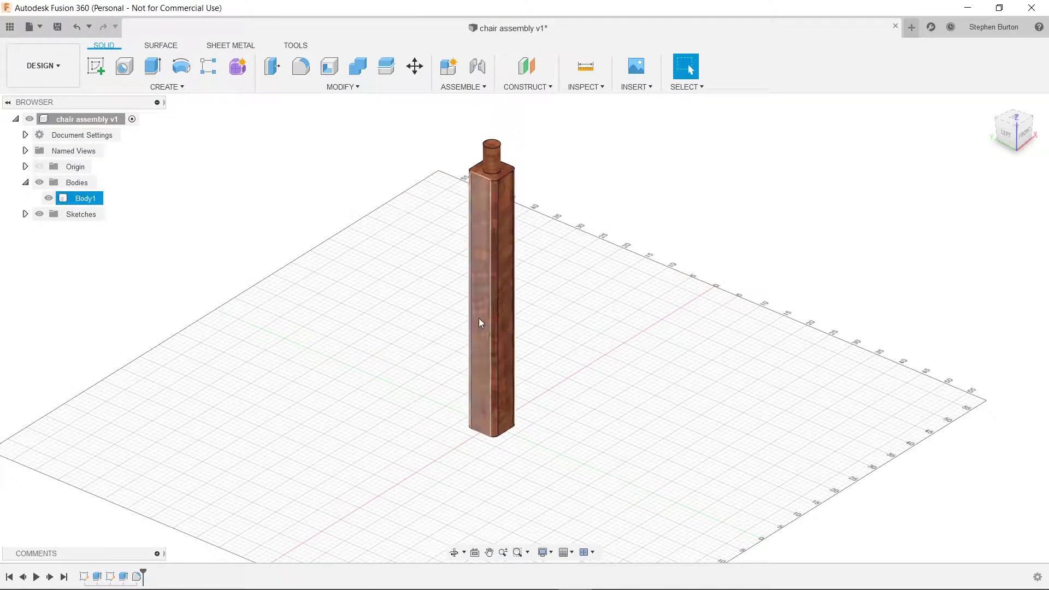
click(129, 230)
click(48, 198)
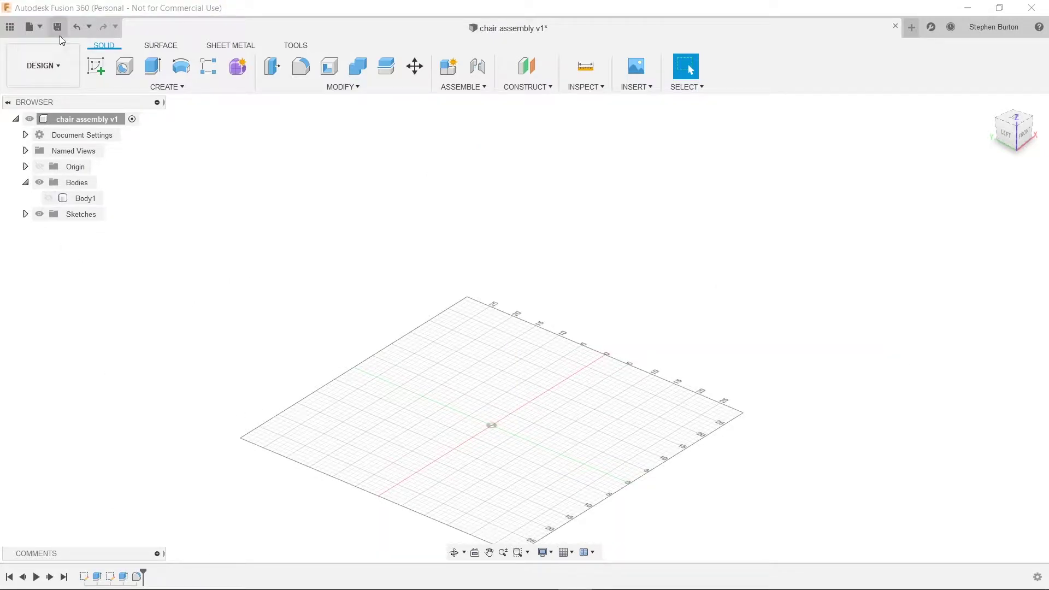
Start a sketch on the horizontal ground plane and consult the chair reference photo for the seat dimensions
click(98, 68)
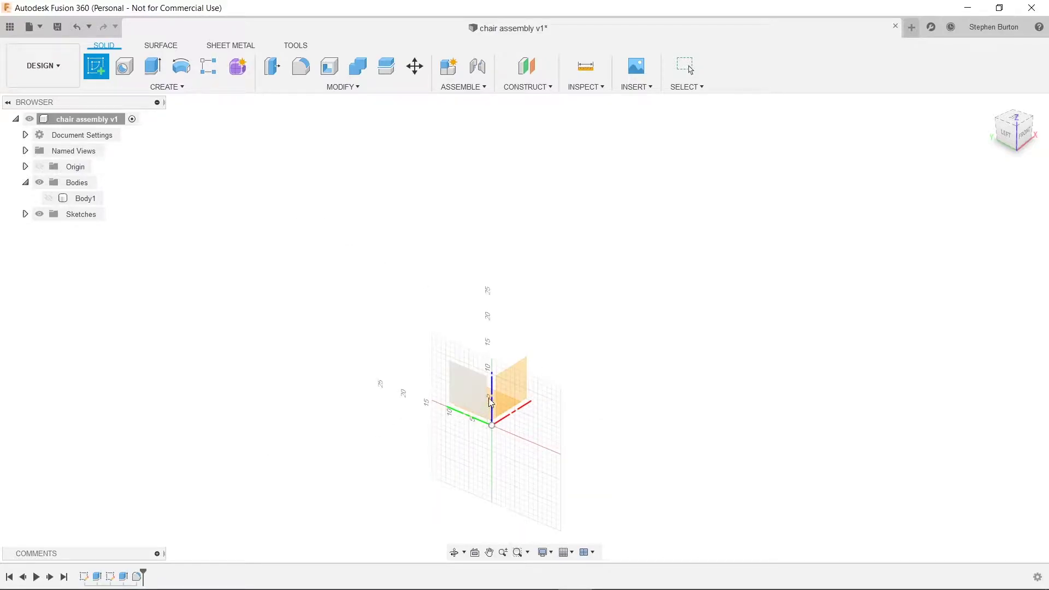
shift+middle_drag(614, 391, 534, 375)
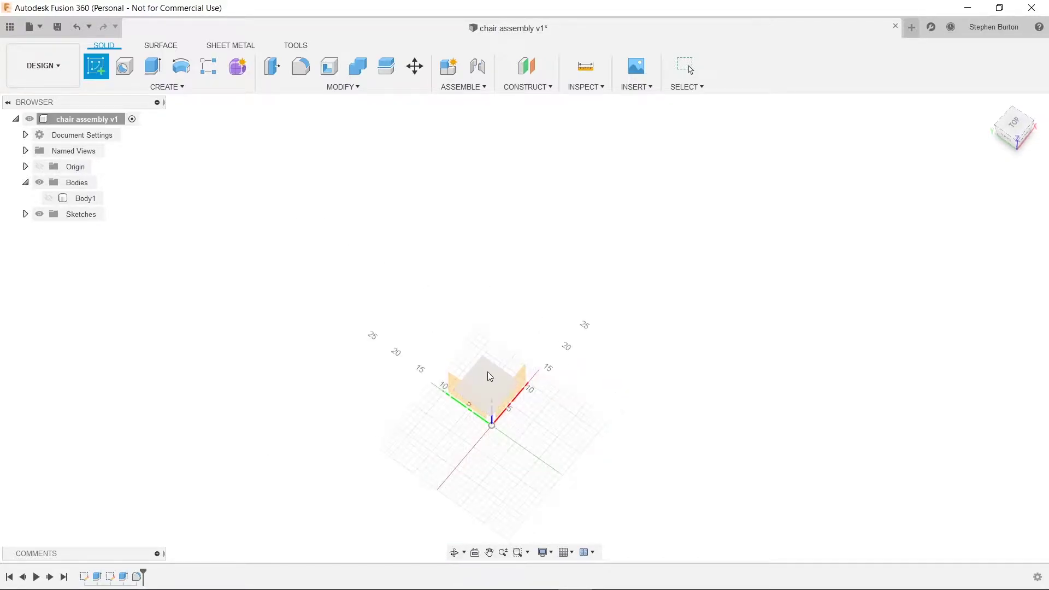
click(488, 376)
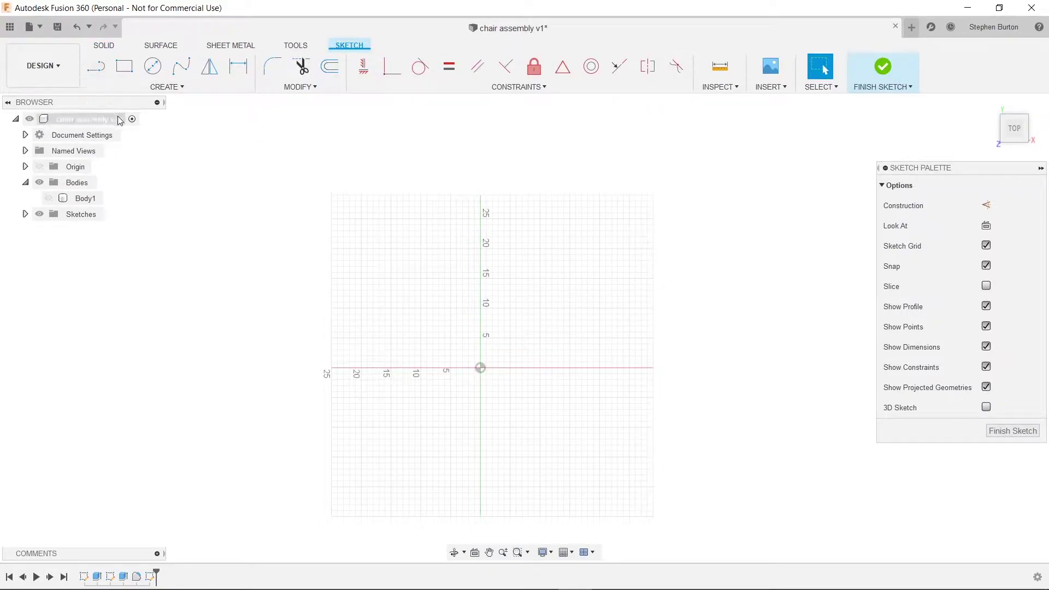
click(603, 576)
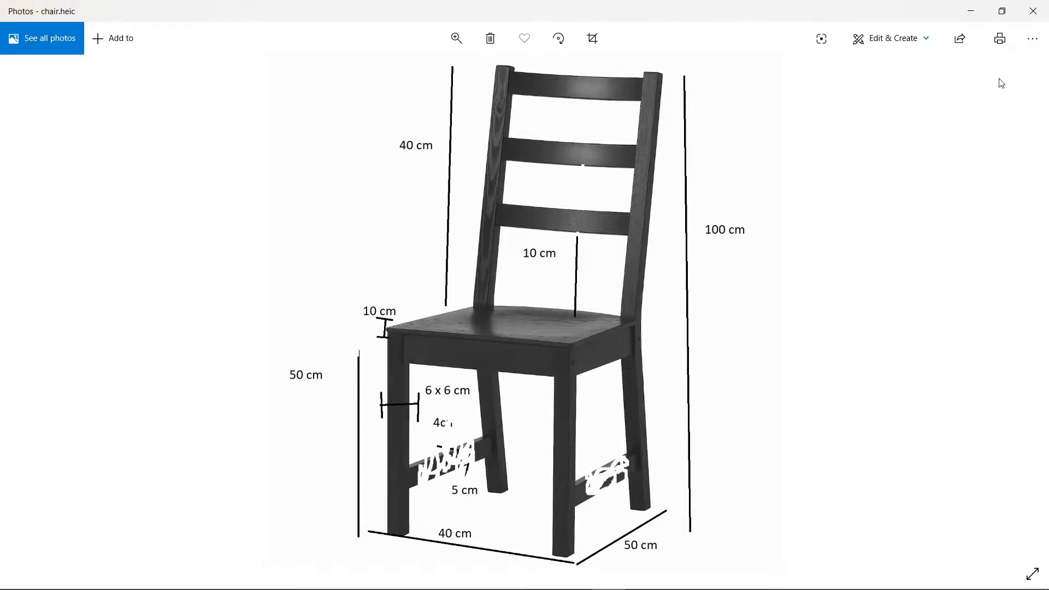
click(971, 11)
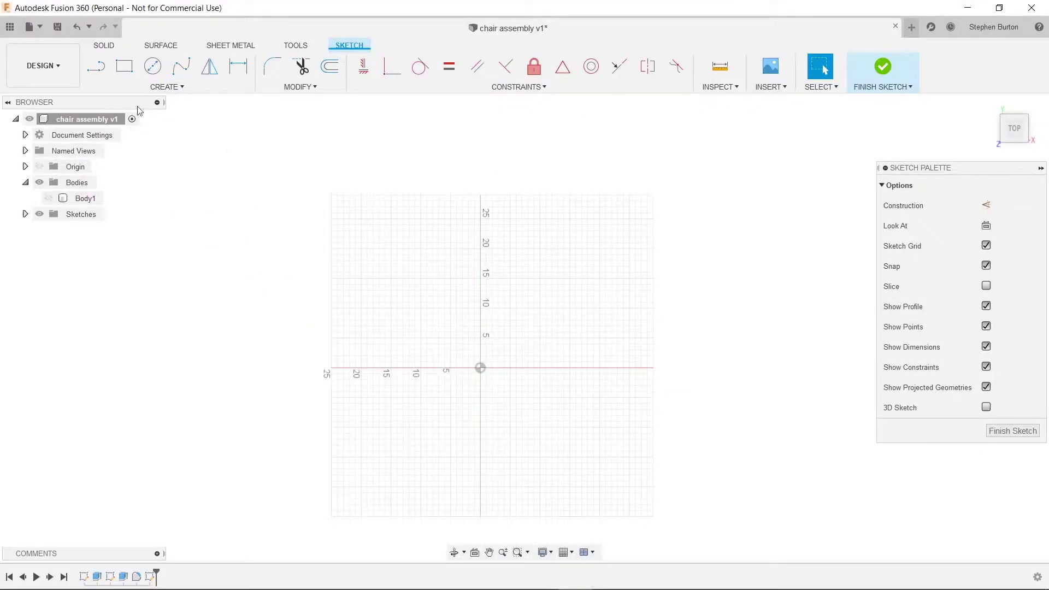
Sketch a center rectangle at the origin, 50 cm deep and 40 cm wide, for the seat outline
key(s)
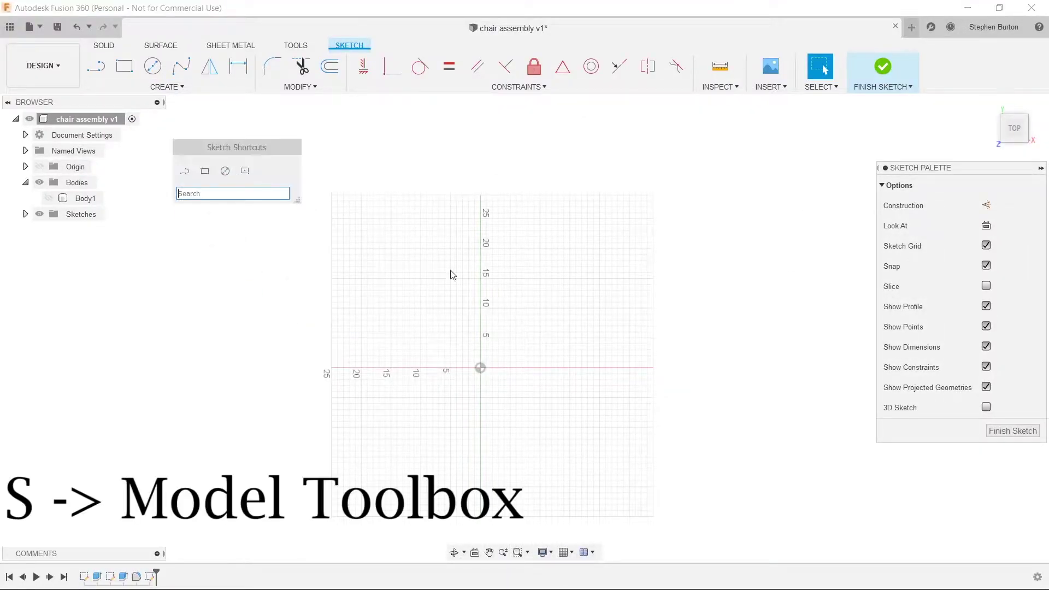
click(251, 175)
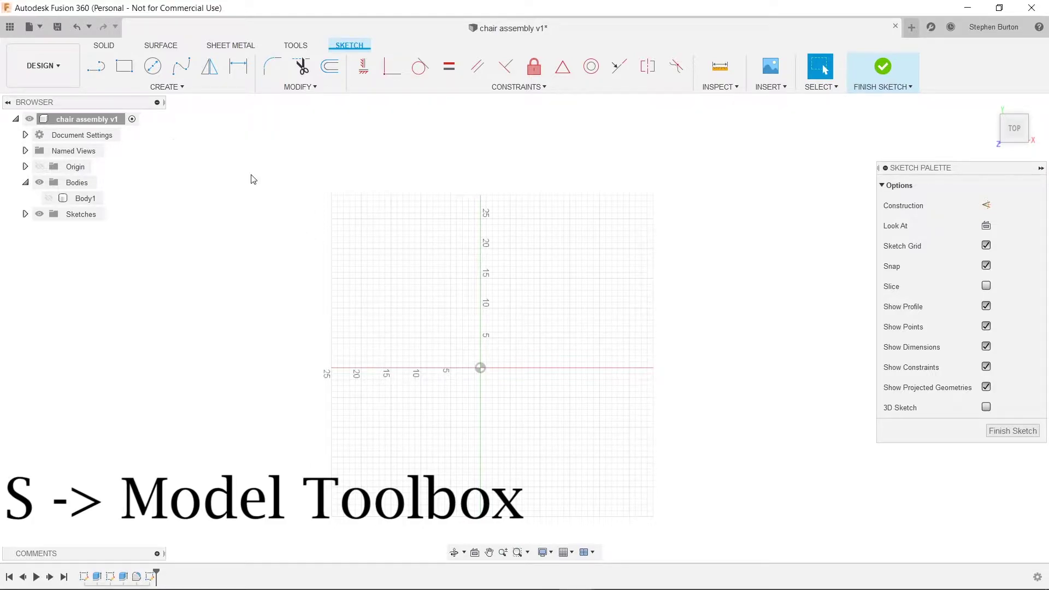
click(480, 368)
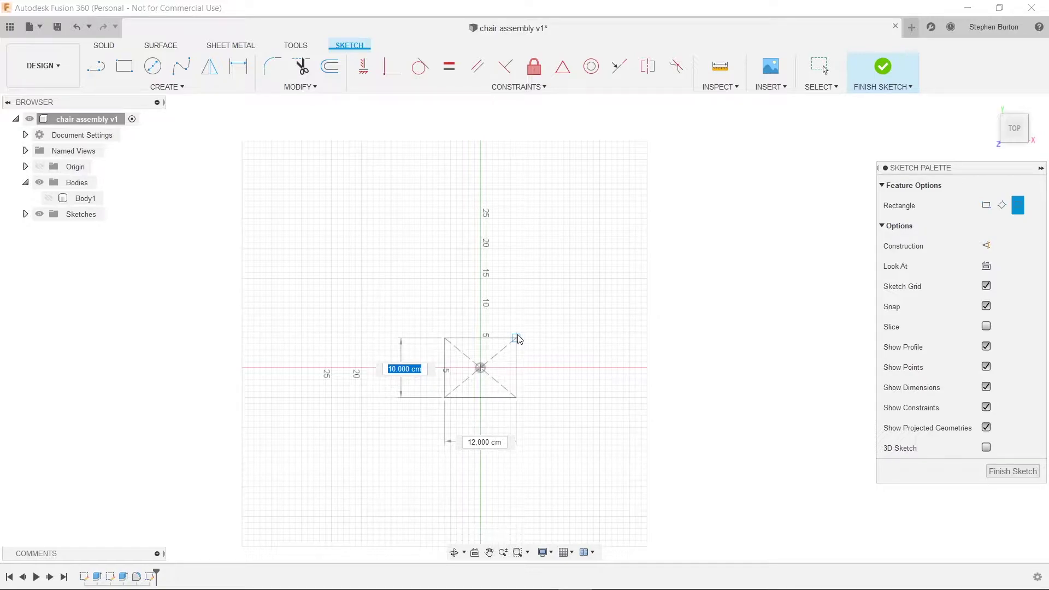
text(50)
key(Tab)
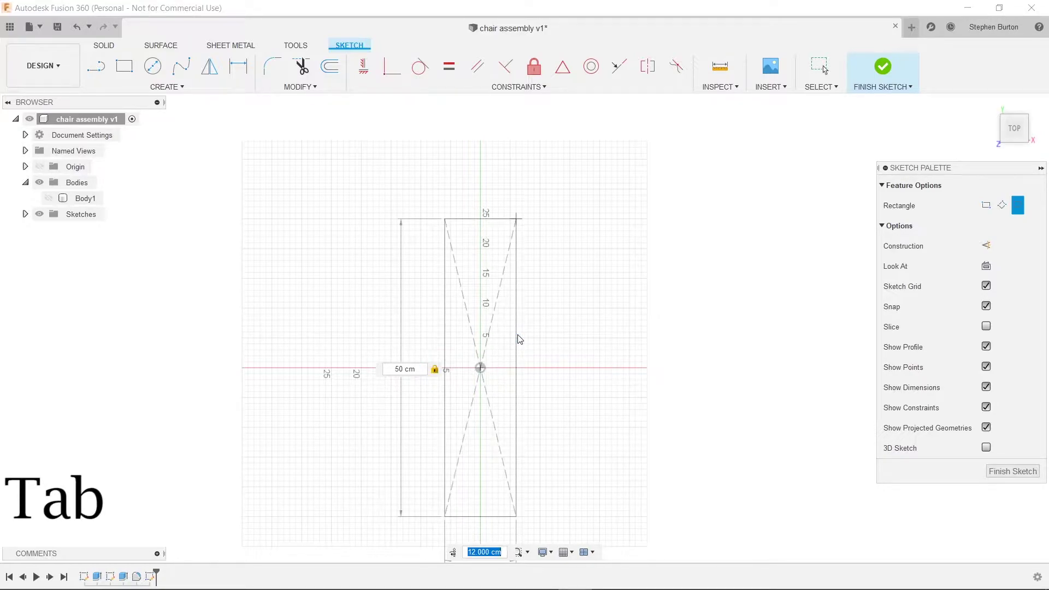
text(40)
key(Tab)
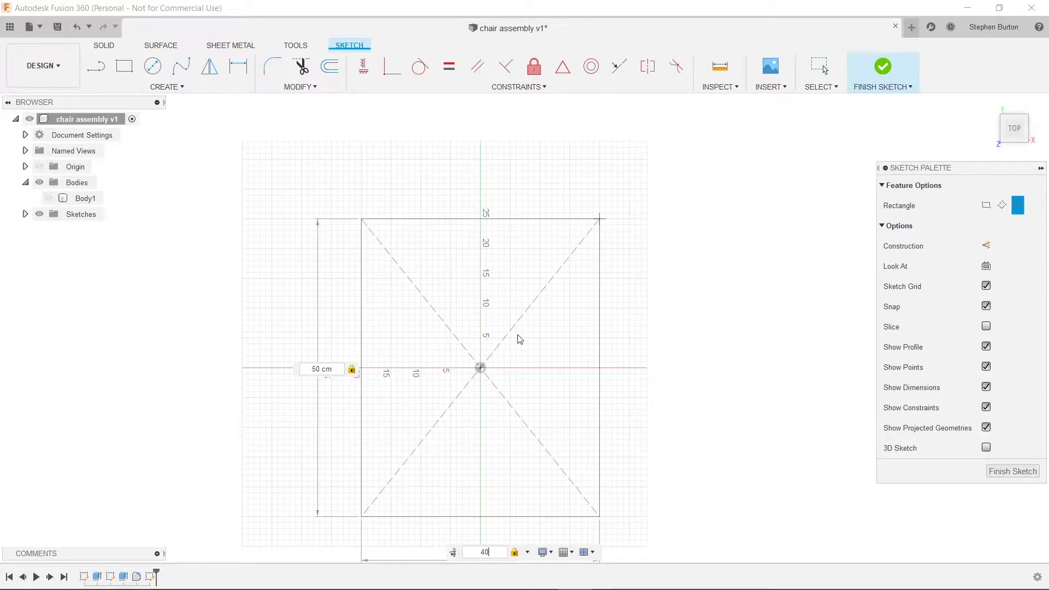
middle_drag(633, 455, 623, 429)
key(Return)
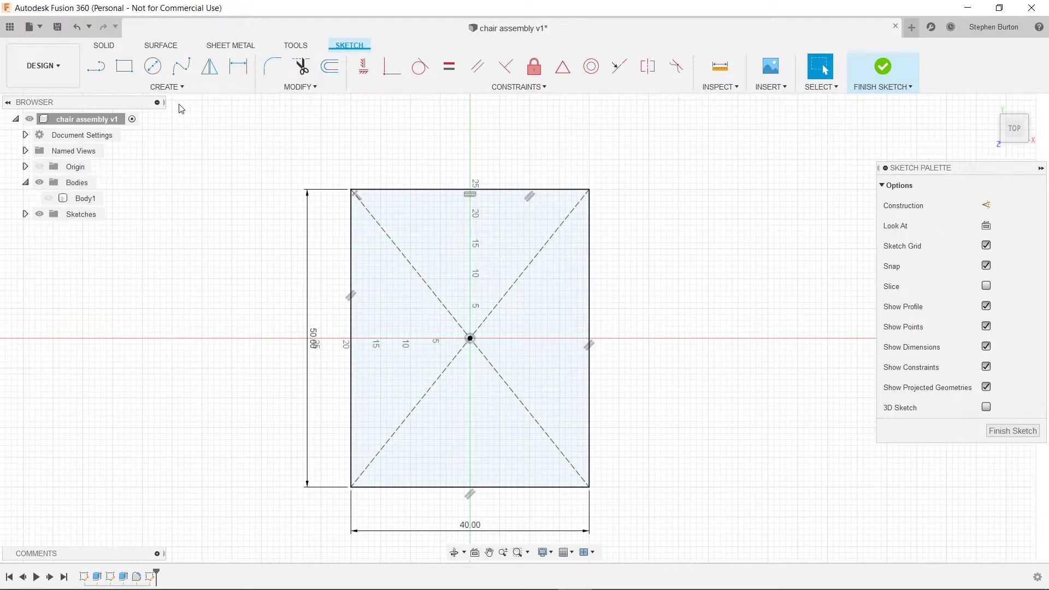
Draw a 3-point arc between the rectangle's two rear corners, bulging outward along the vertical sketch axis
click(176, 87)
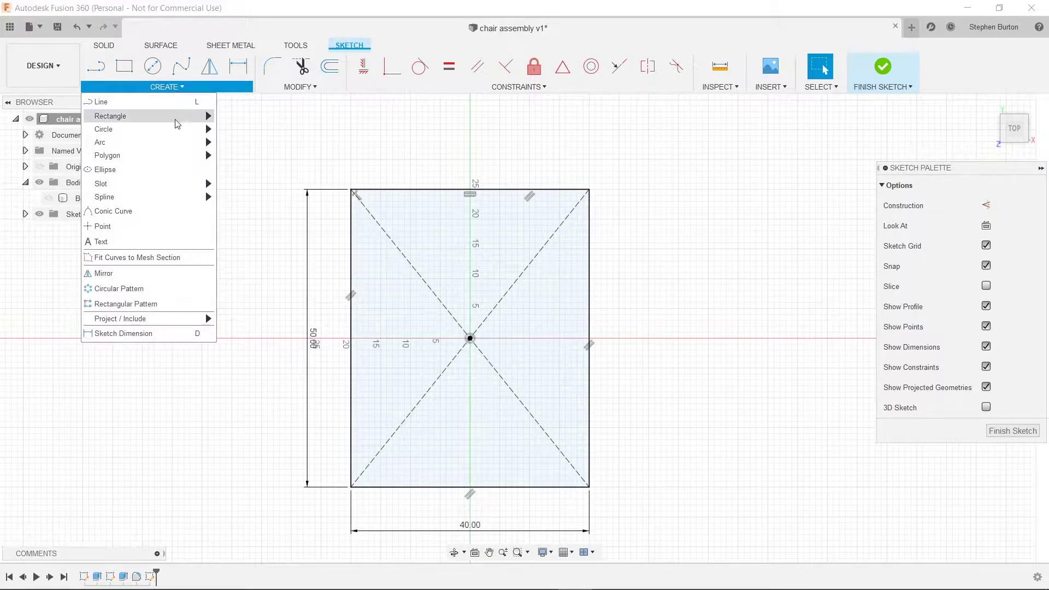
mouse_move(180, 142)
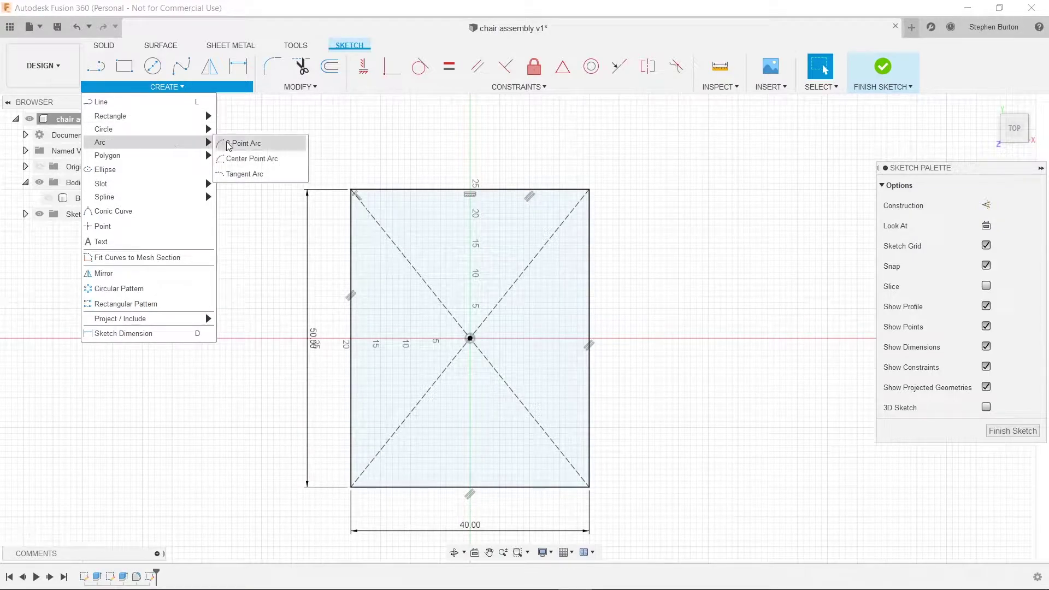
click(241, 144)
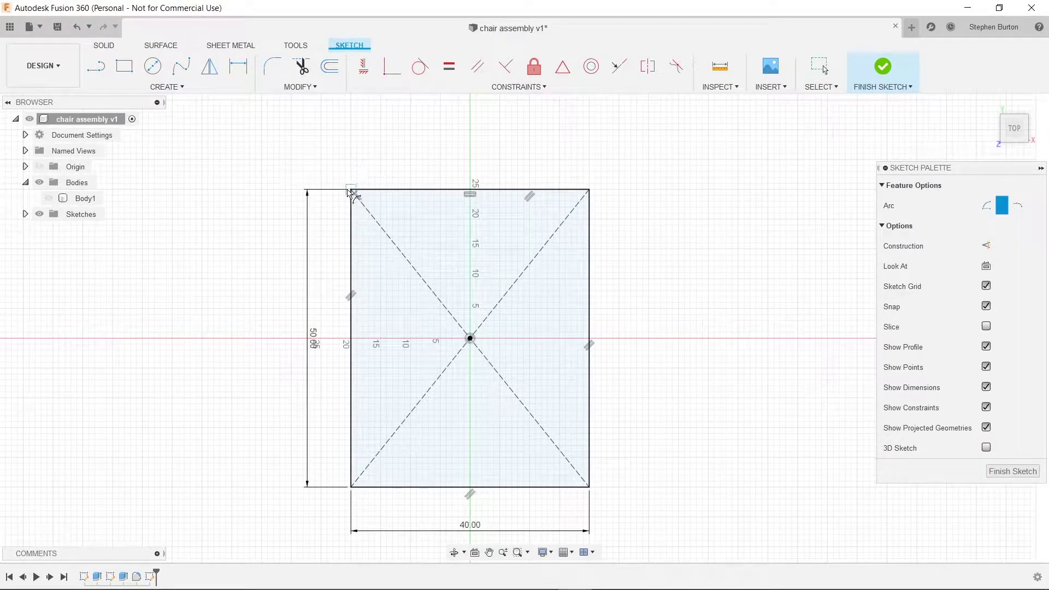
click(352, 190)
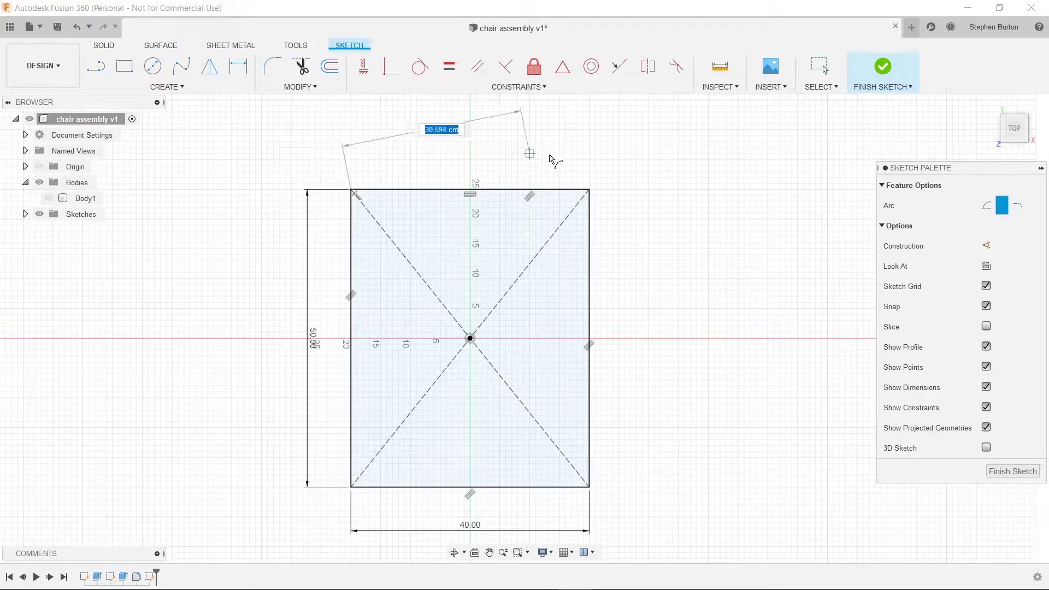
click(591, 190)
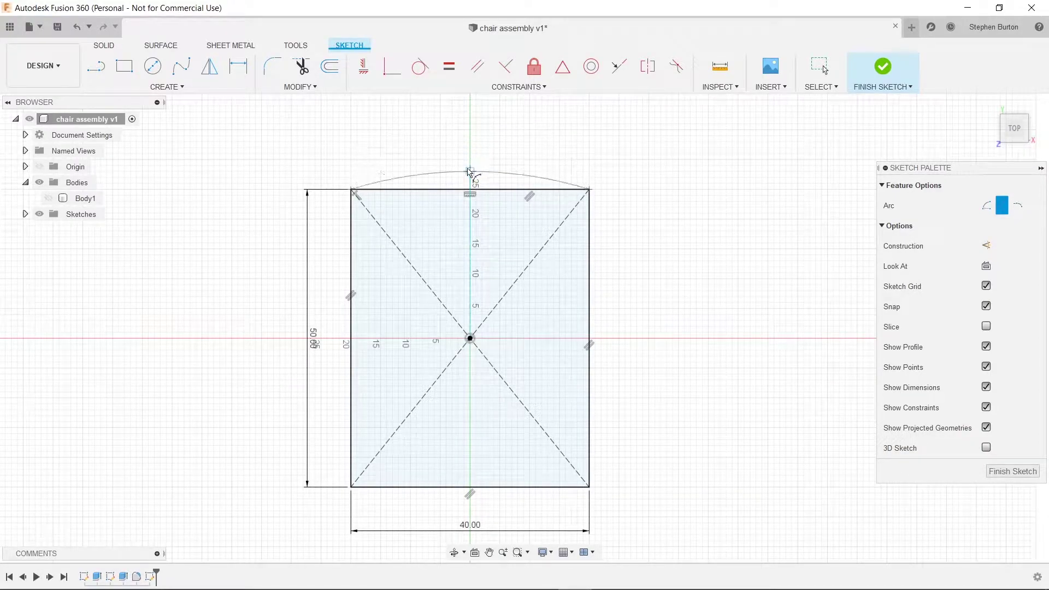
click(469, 171)
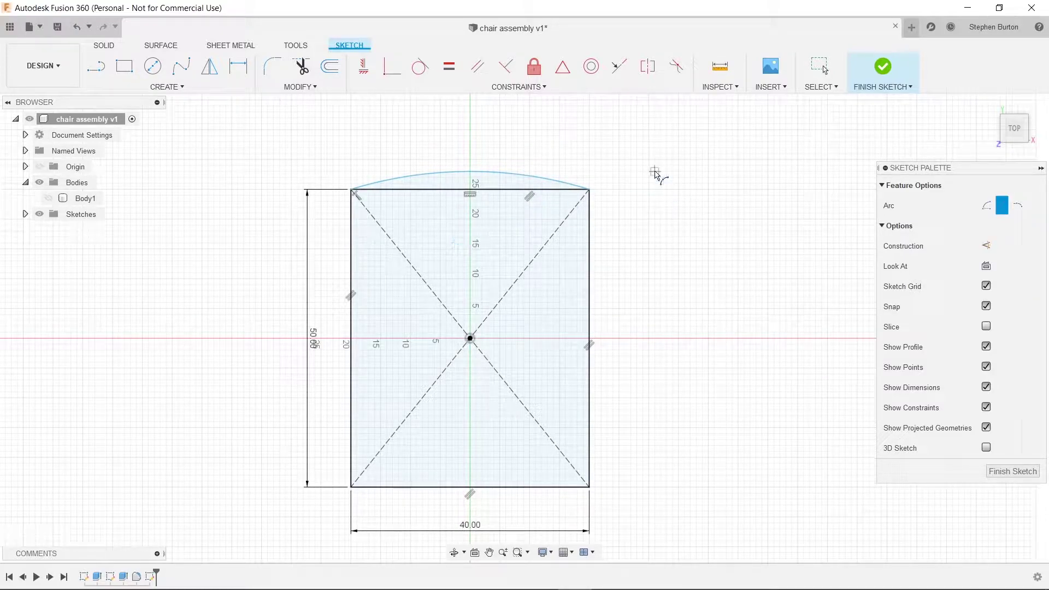
key(Escape)
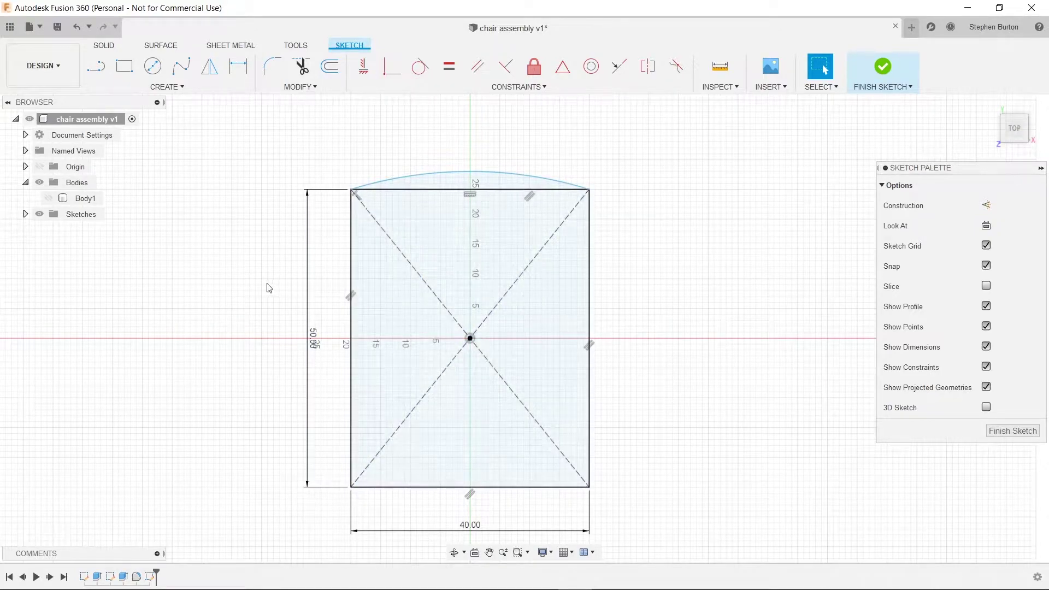
Check the seat thickness in the chair photo and pull the rectangle and arc profiles together upward by 10 cm
mouse_move(440, 587)
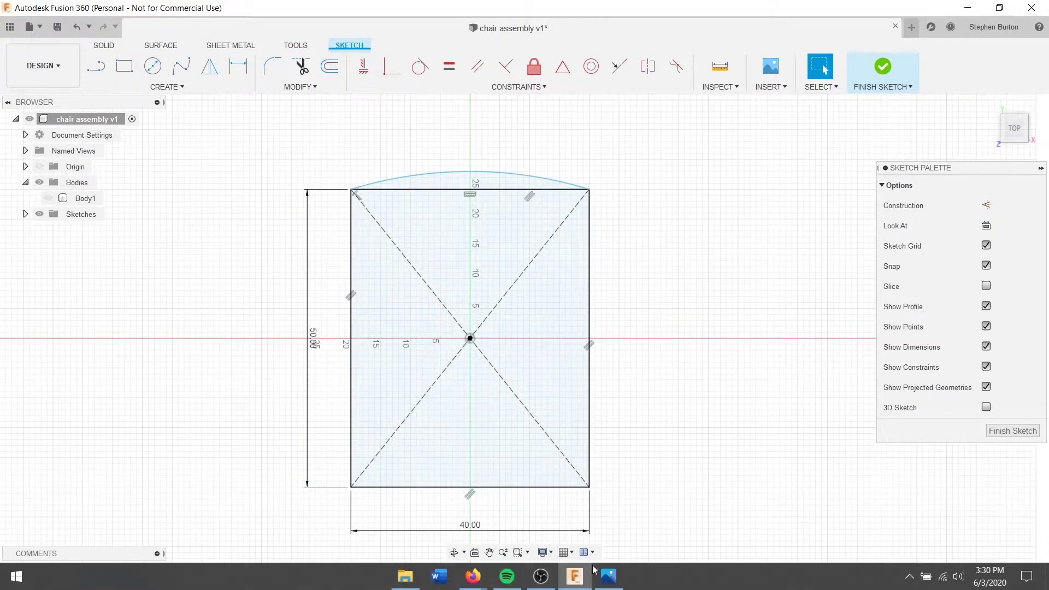
click(608, 576)
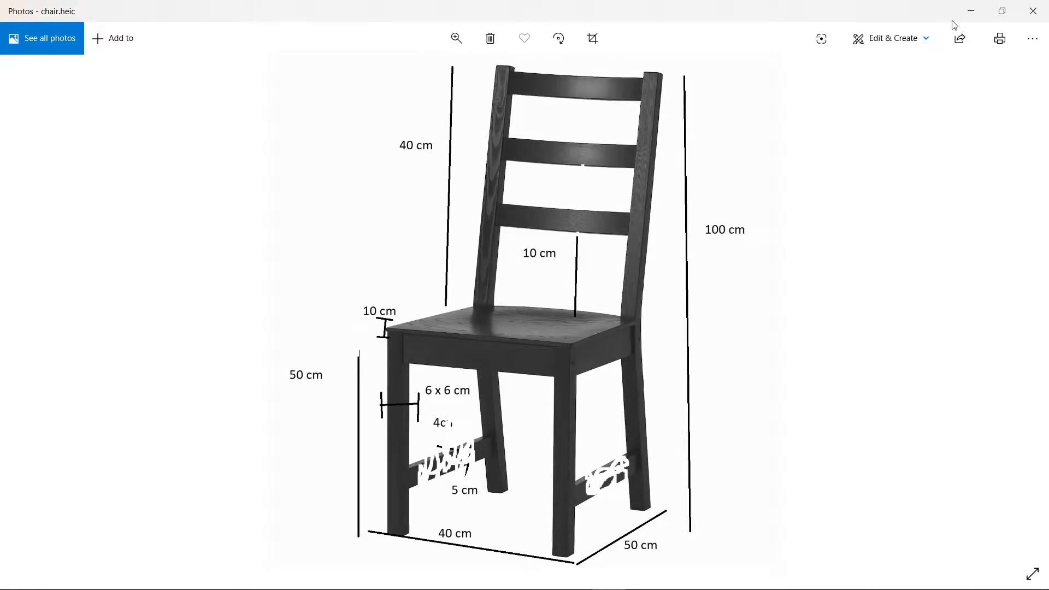
click(971, 10)
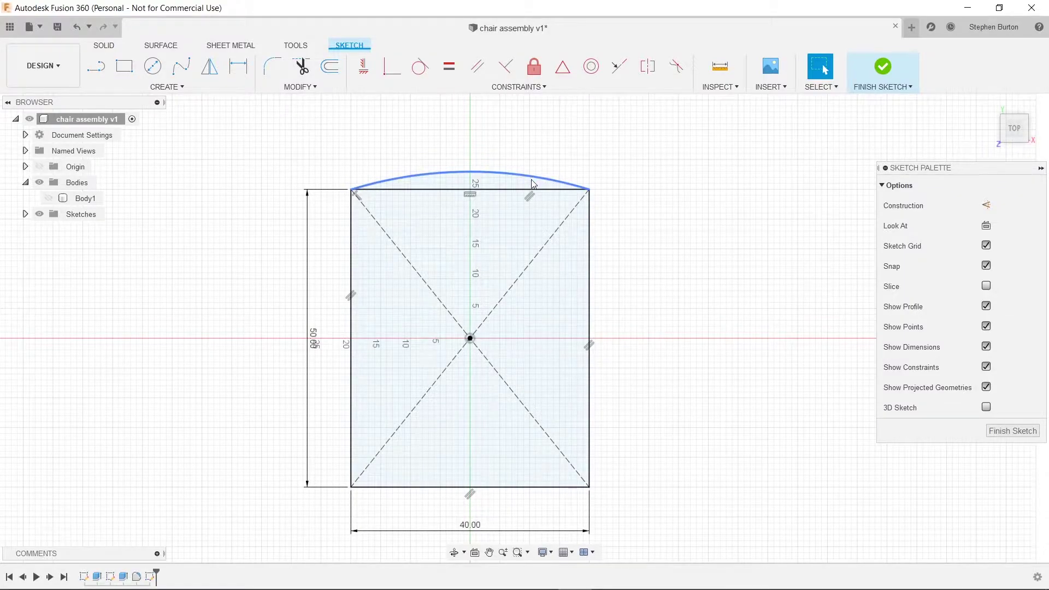
key(q)
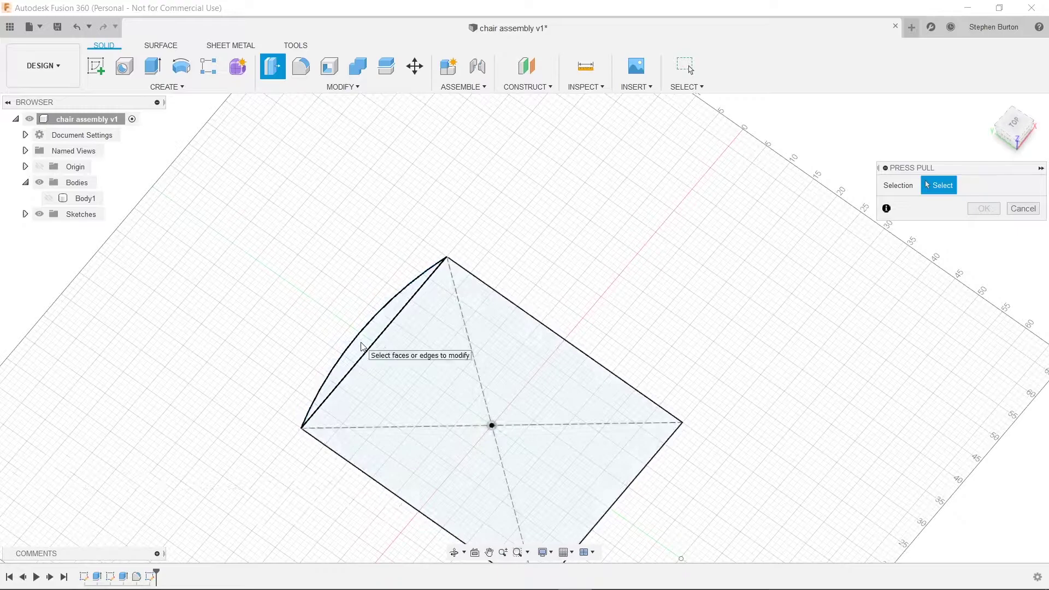
click(365, 345)
click(397, 356)
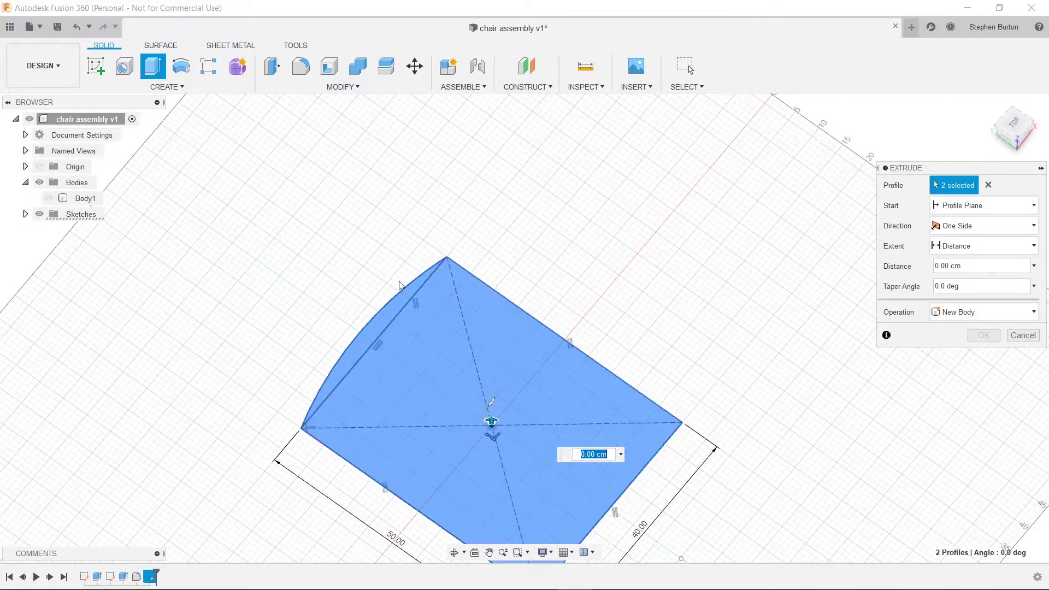
middle_drag(559, 386, 590, 302)
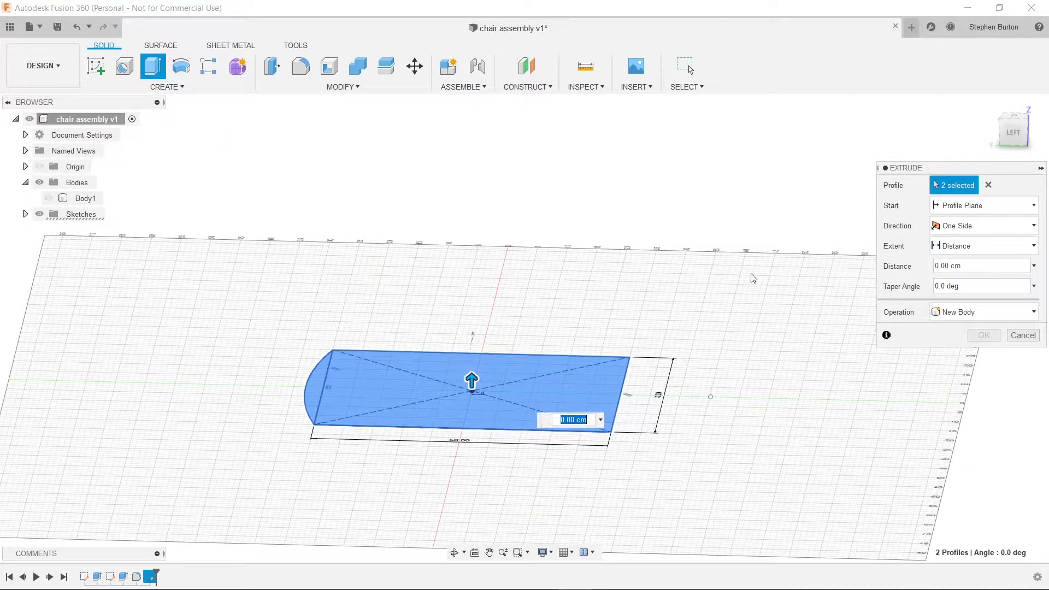
drag(472, 381, 484, 326)
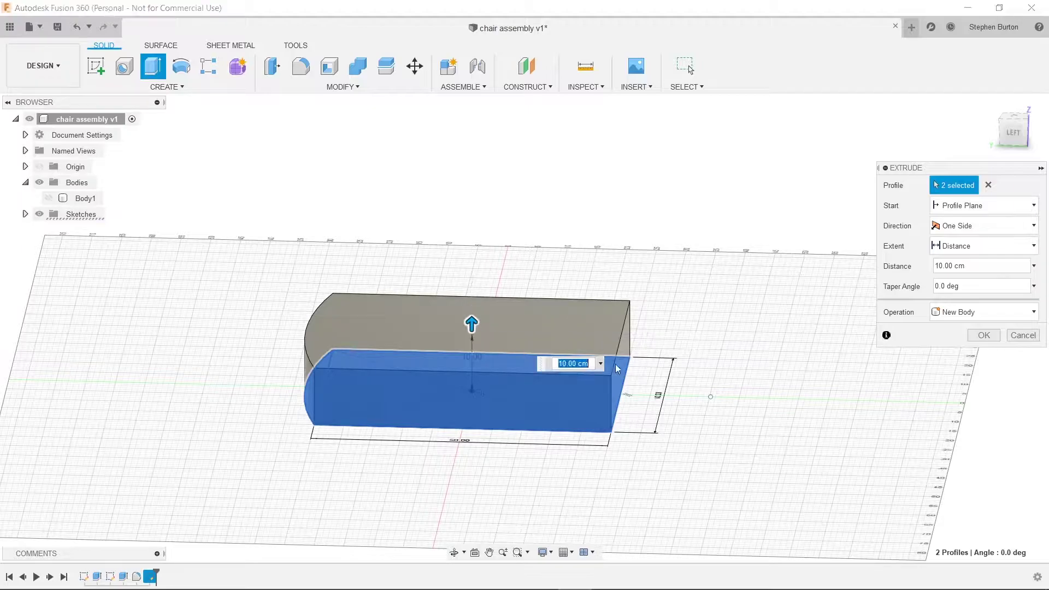
shift+middle_drag(656, 393, 368, 435)
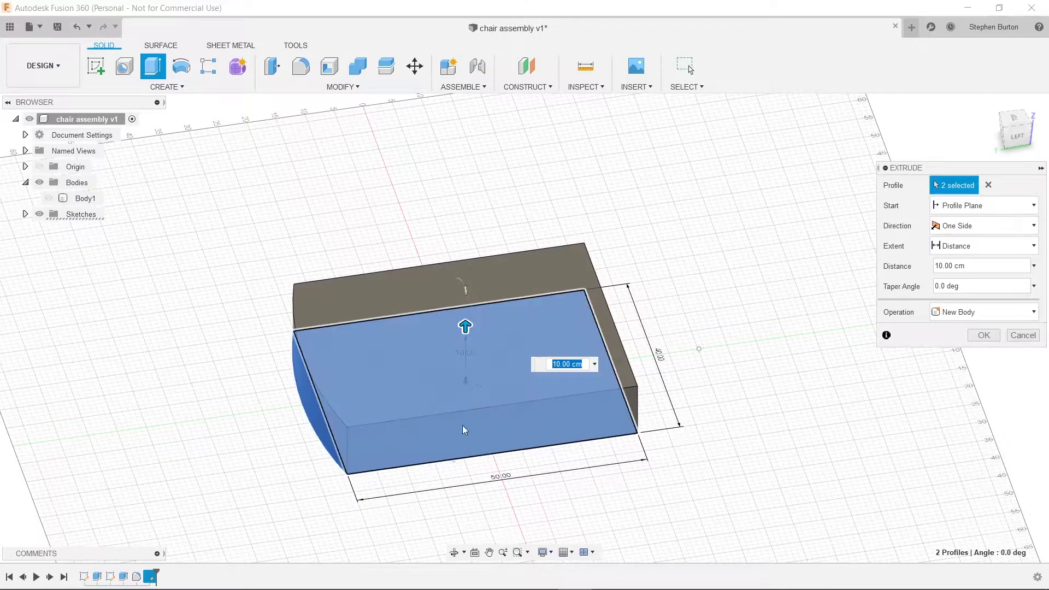
Compare the seat with the chair photo again and complete the extrusion at 10 cm as a new body
key(alt+Tab)
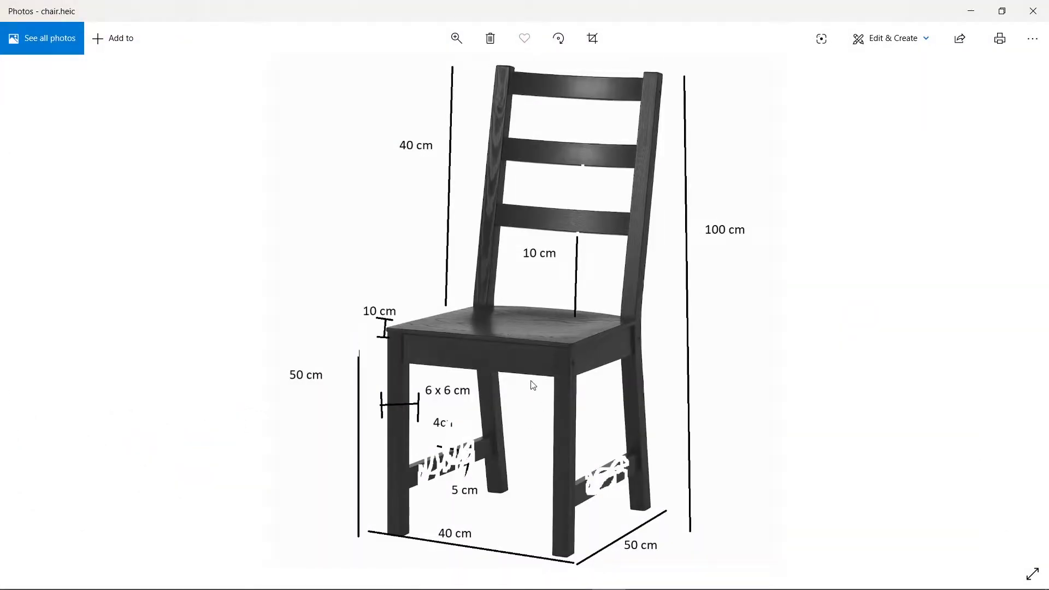
key(alt+Tab)
shift+middle_drag(548, 407, 671, 398)
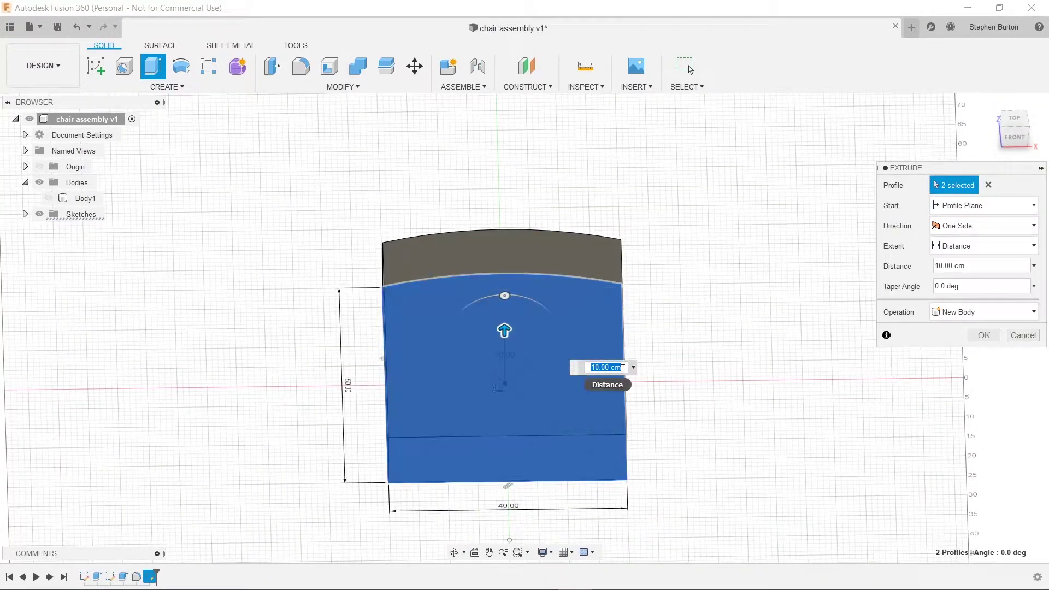
text(10)
key(Return)
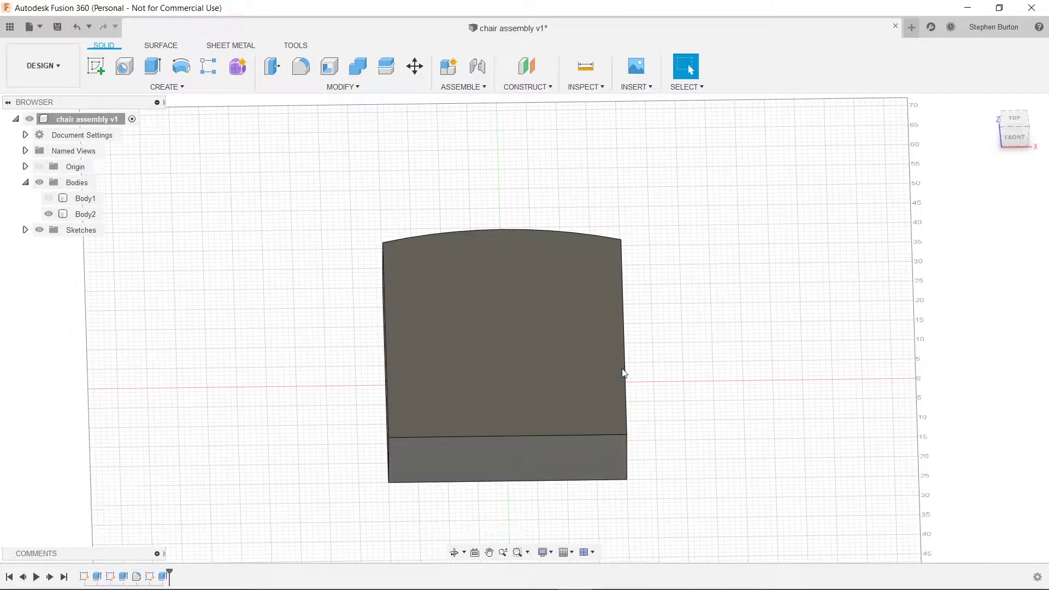
shift+middle_drag(592, 389, 635, 360)
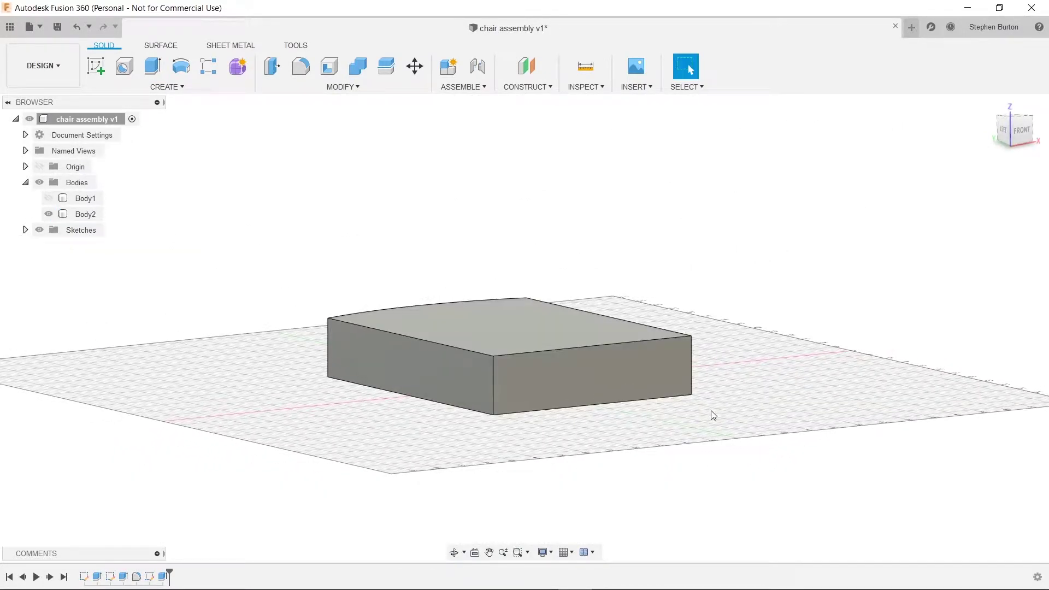
shift+middle_drag(716, 398, 686, 404)
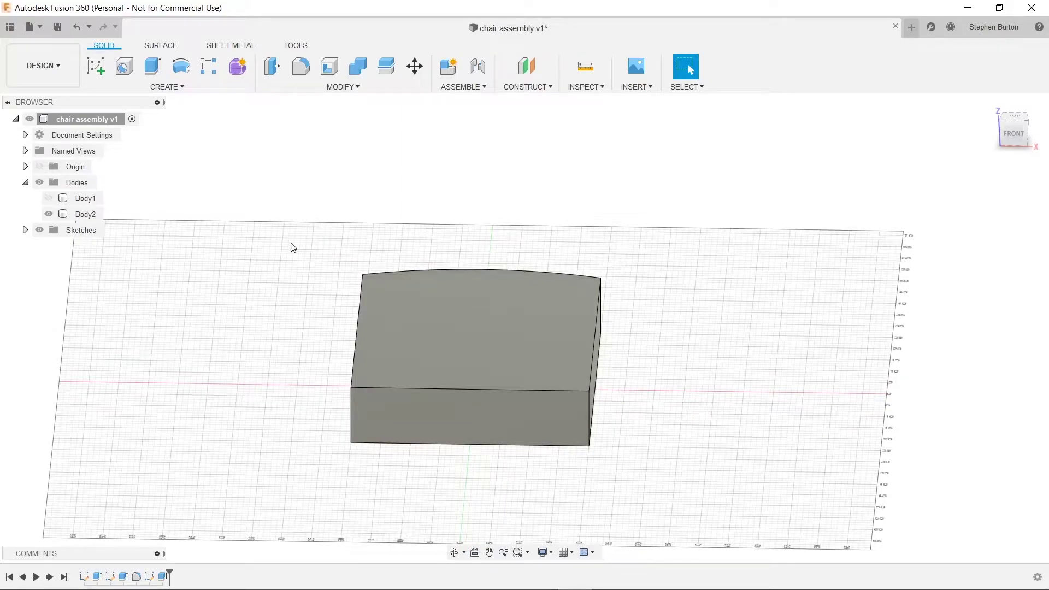
Show the hidden leg body and examine its square top and round peg from above against the seat
click(49, 199)
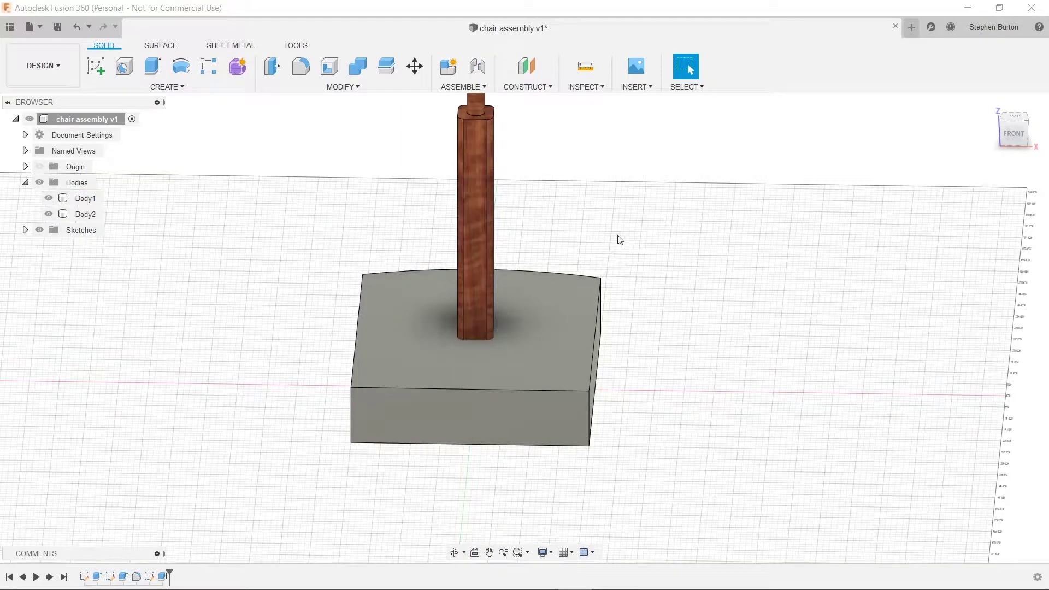
shift+middle_drag(621, 240, 618, 254)
scroll(504, 198, up, 5)
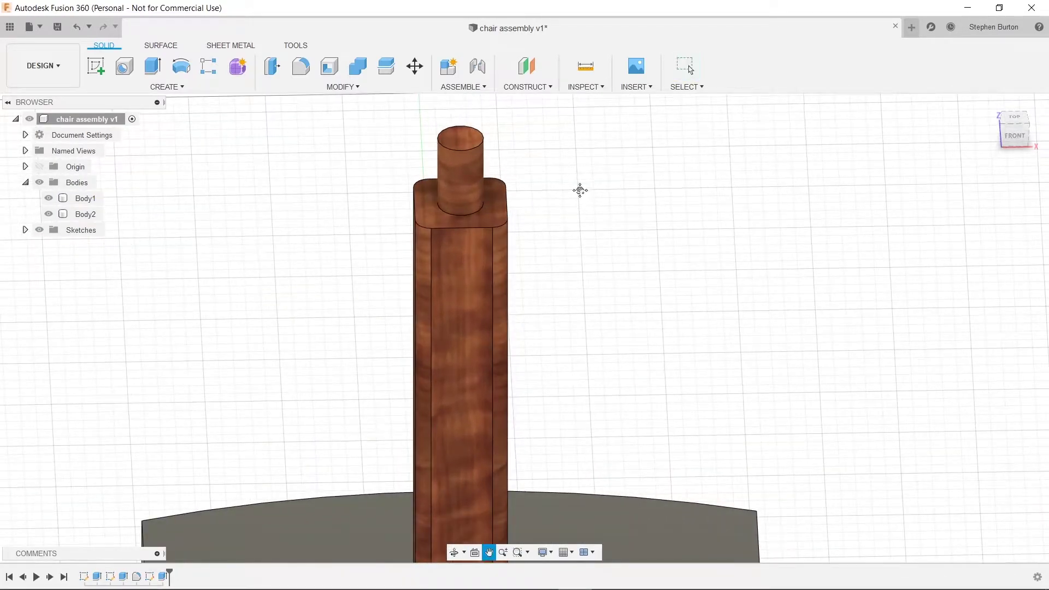
middle_drag(580, 191, 581, 251)
click(431, 222)
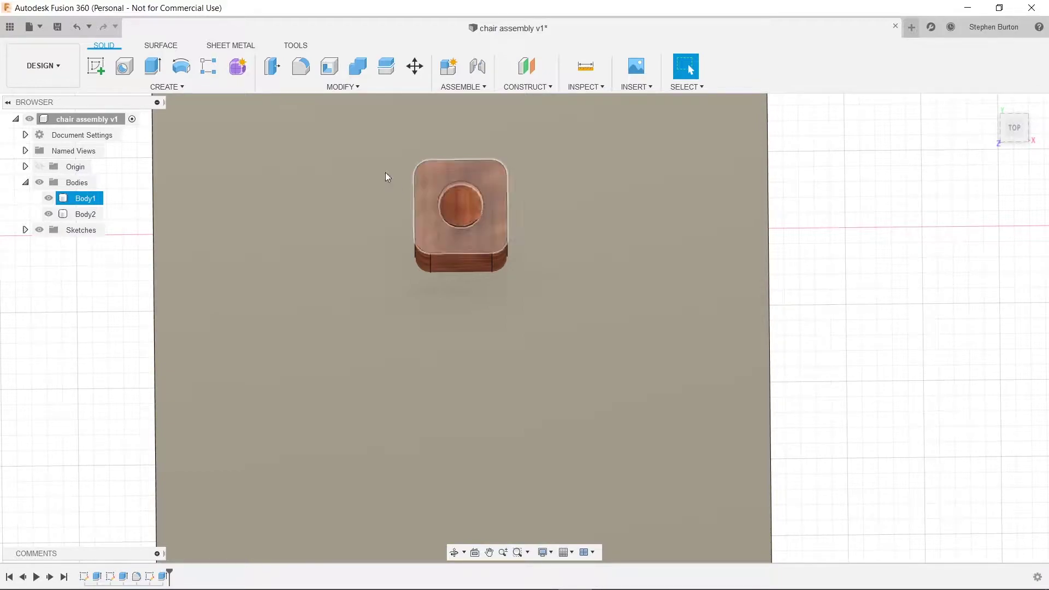
click(457, 205)
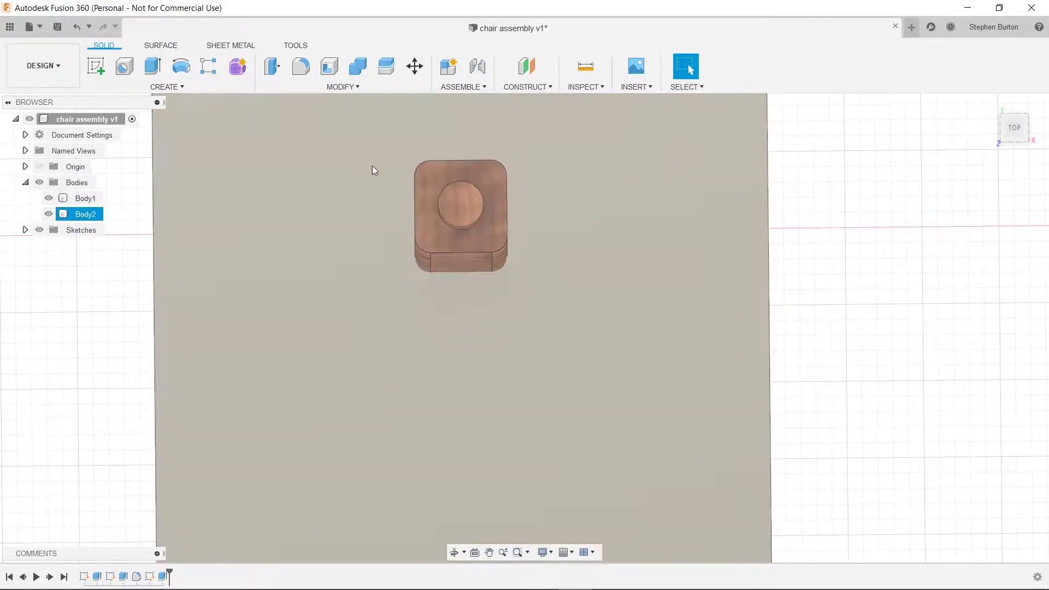
click(178, 135)
click(480, 168)
click(473, 225)
click(392, 222)
key(Escape)
click(480, 198)
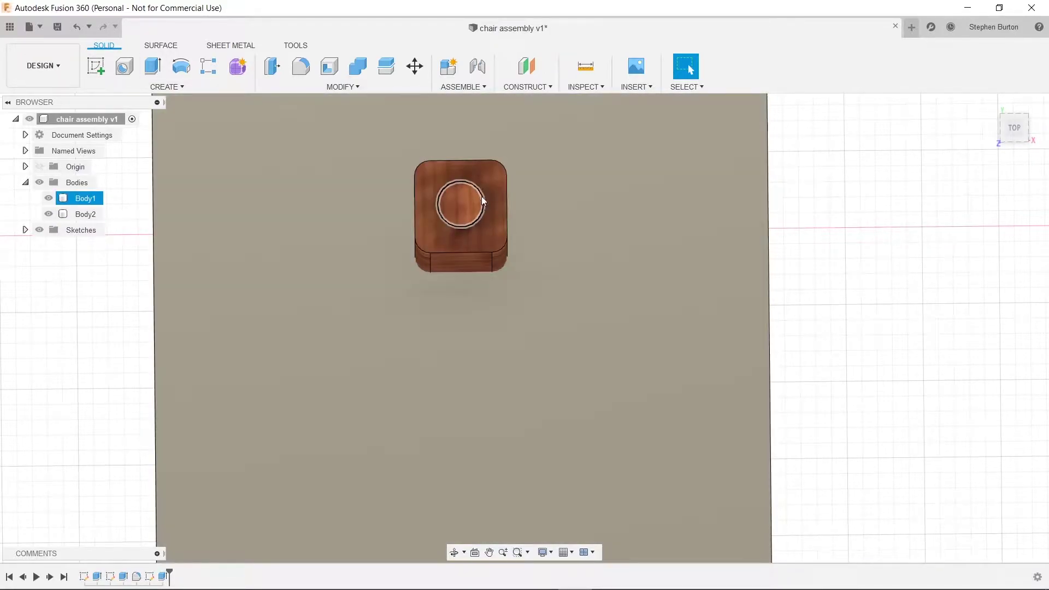
click(548, 274)
click(487, 246)
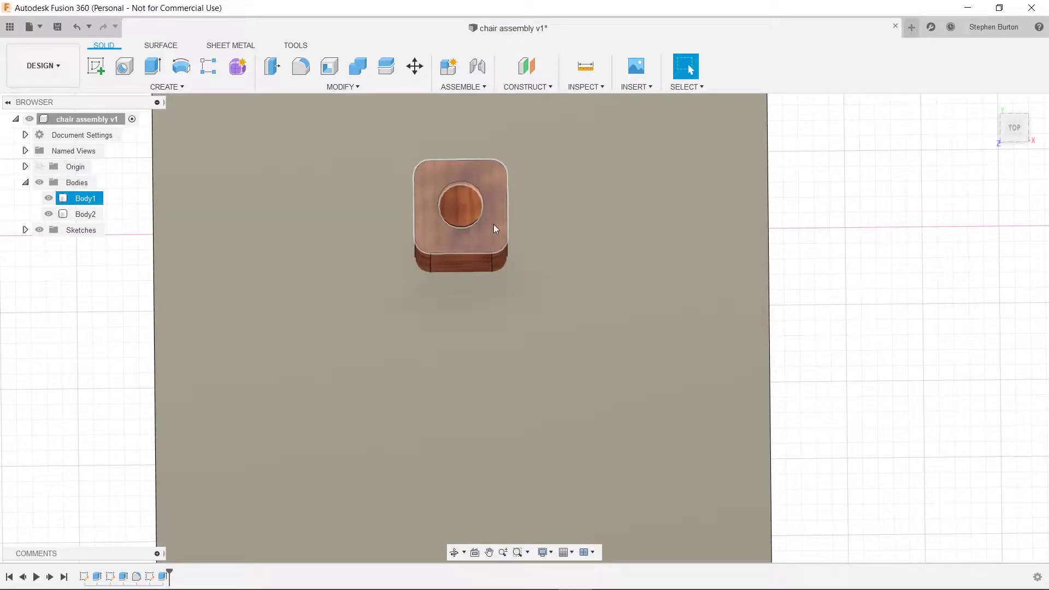
click(493, 224)
click(595, 336)
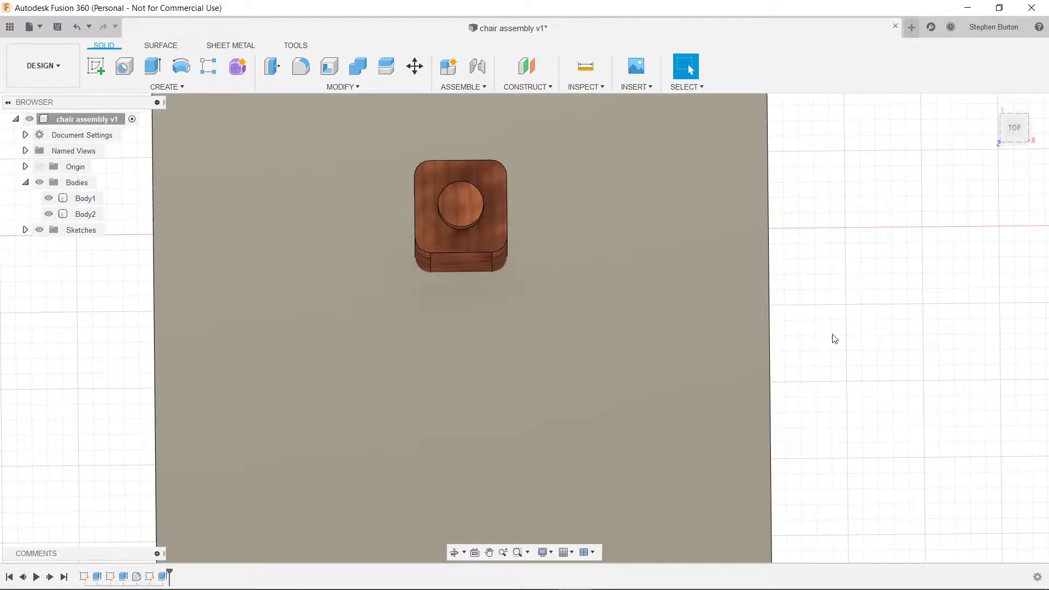
click(441, 250)
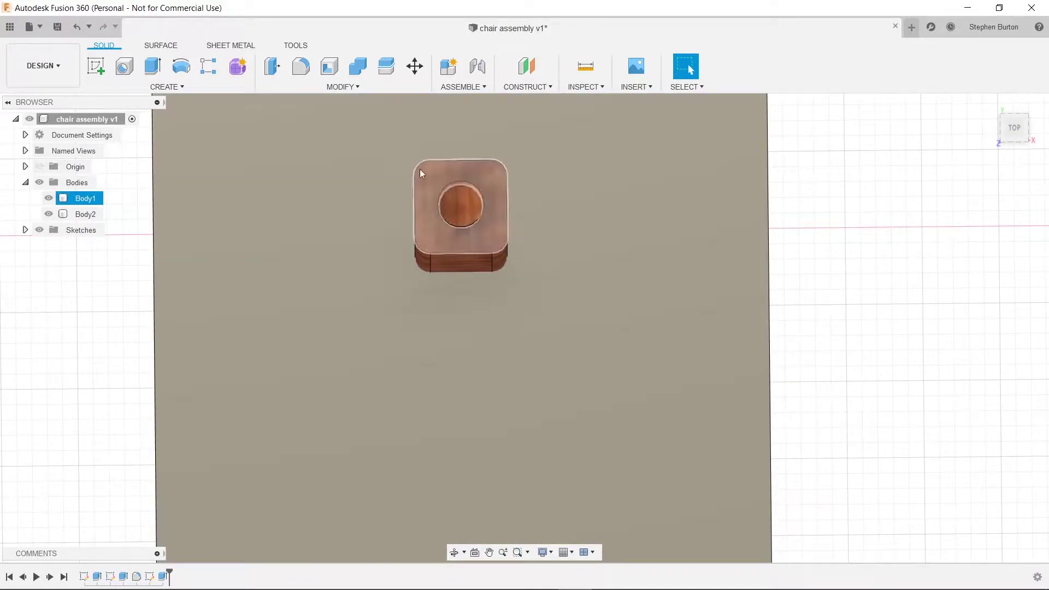
click(466, 210)
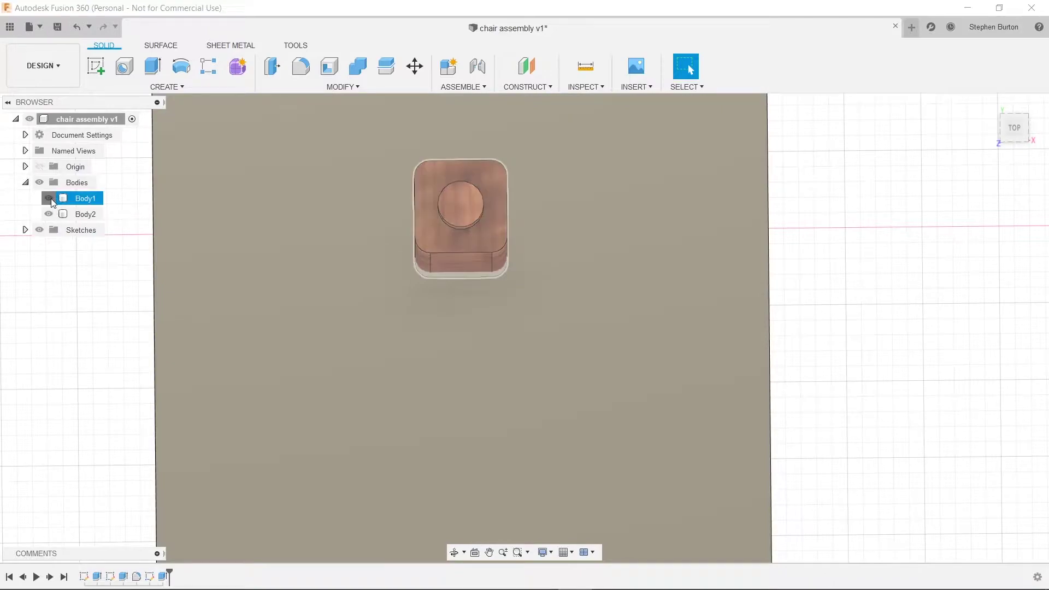
Hide the leg body and start a new sketch on the underside of the seat
click(49, 198)
shift+middle_drag(464, 332, 473, 304)
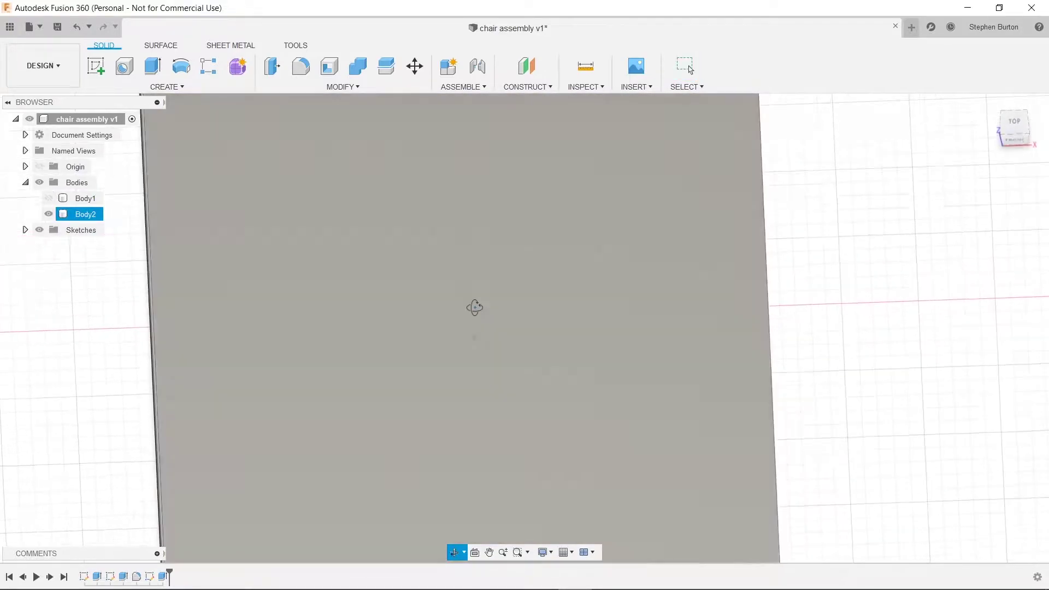
scroll(474, 305, down, 4)
scroll(509, 327, down, 3)
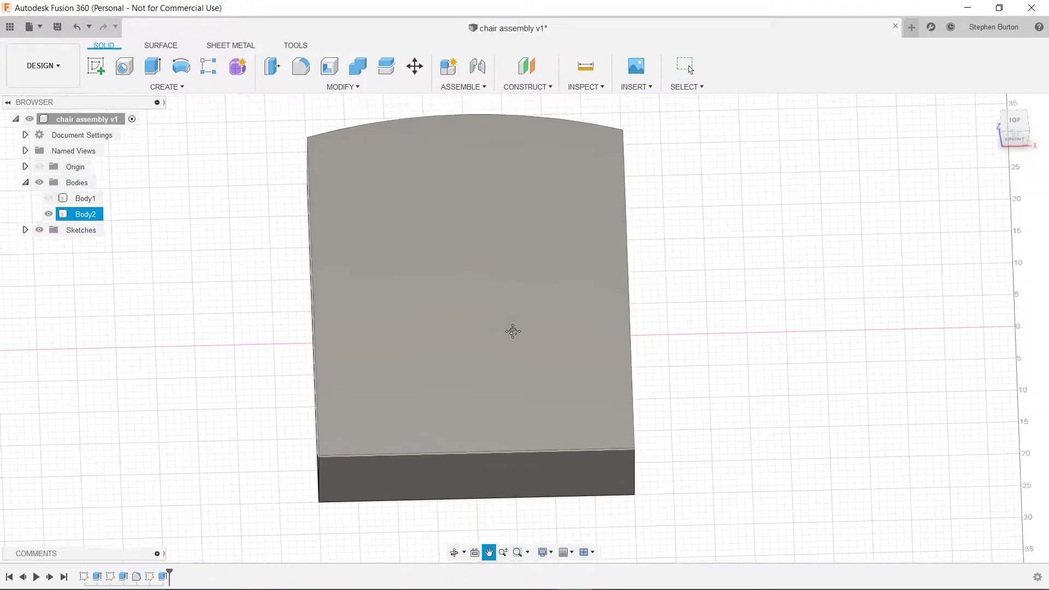
mouse_move(515, 368)
shift+middle_down()
mouse_move(524, 342)
mouse_move(508, 306)
shift+middle_up()
key(Escape)
click(100, 68)
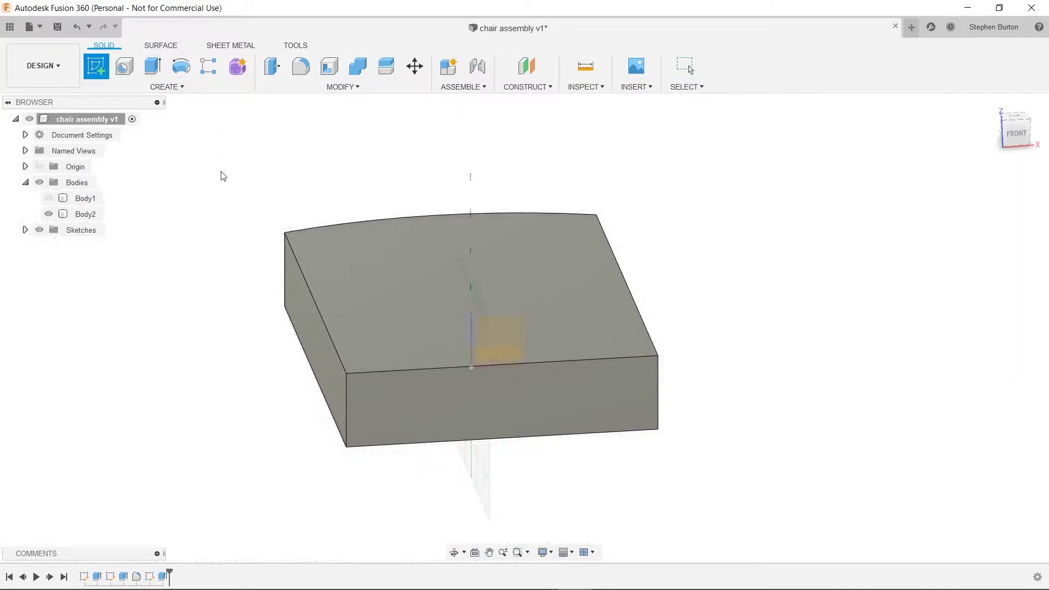
mouse_move(662, 468)
shift+middle_down()
mouse_move(694, 454)
mouse_move(693, 412)
mouse_move(607, 298)
shift+middle_up()
click(599, 293)
mouse_move(691, 386)
middle_down()
mouse_move(707, 286)
mouse_move(688, 268)
middle_up()
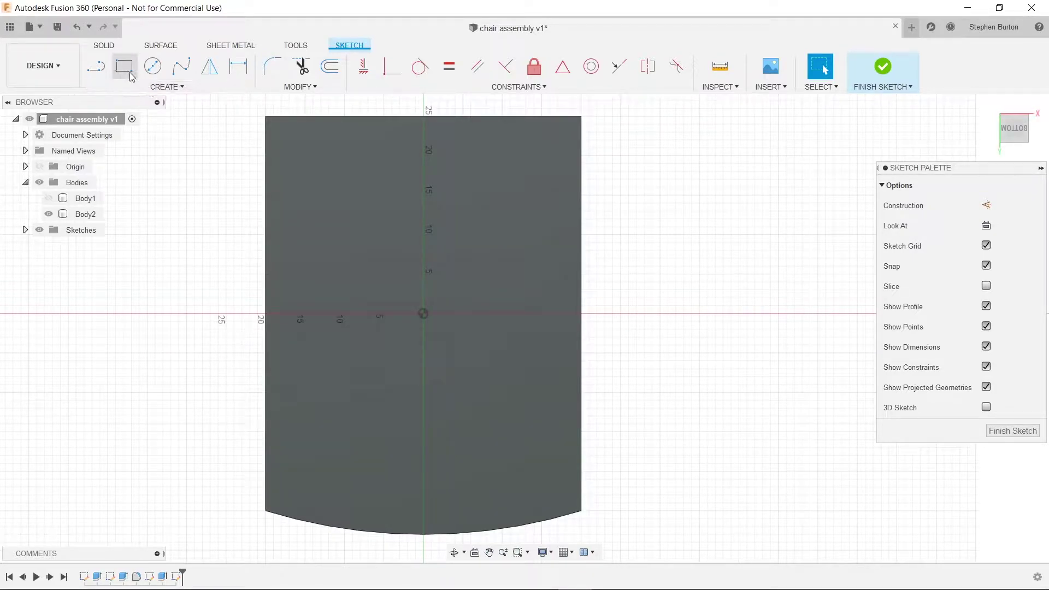
Draw two squares of about 6 by 6 cm inside the seat outline, one at each corner of the straight front edge
click(128, 74)
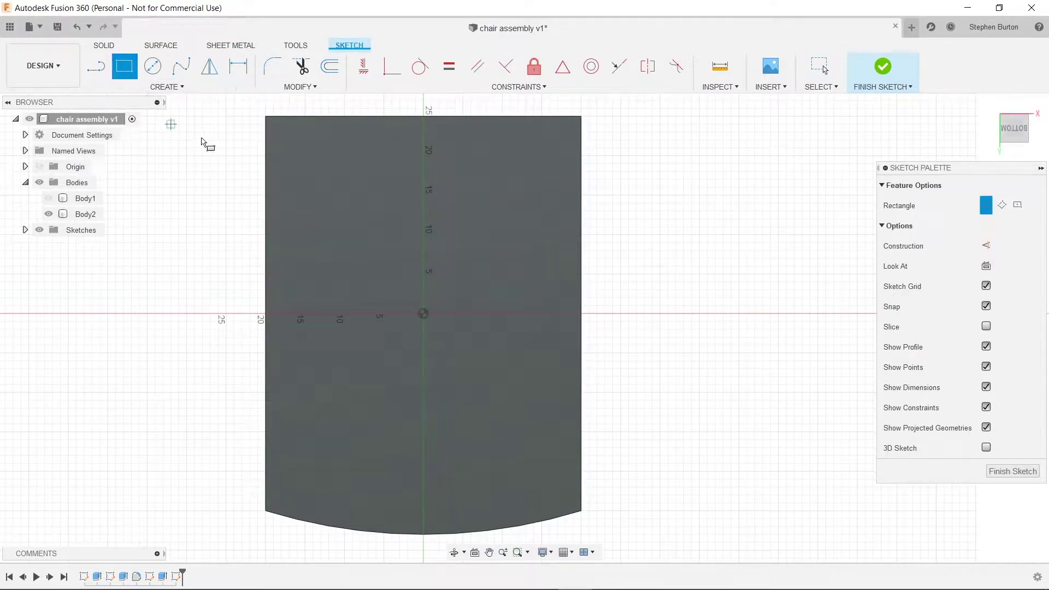
click(266, 117)
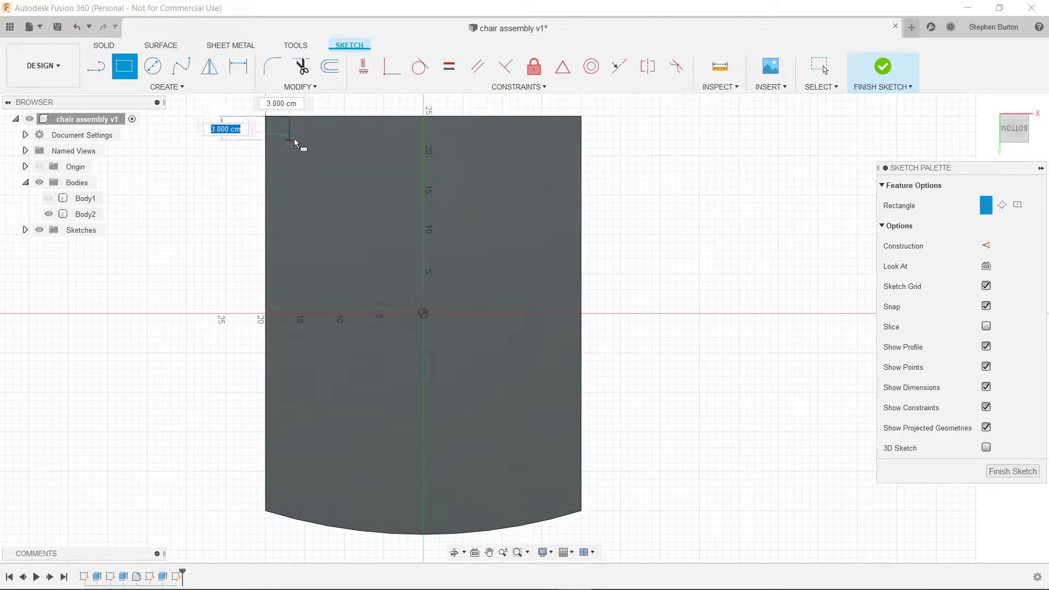
click(313, 163)
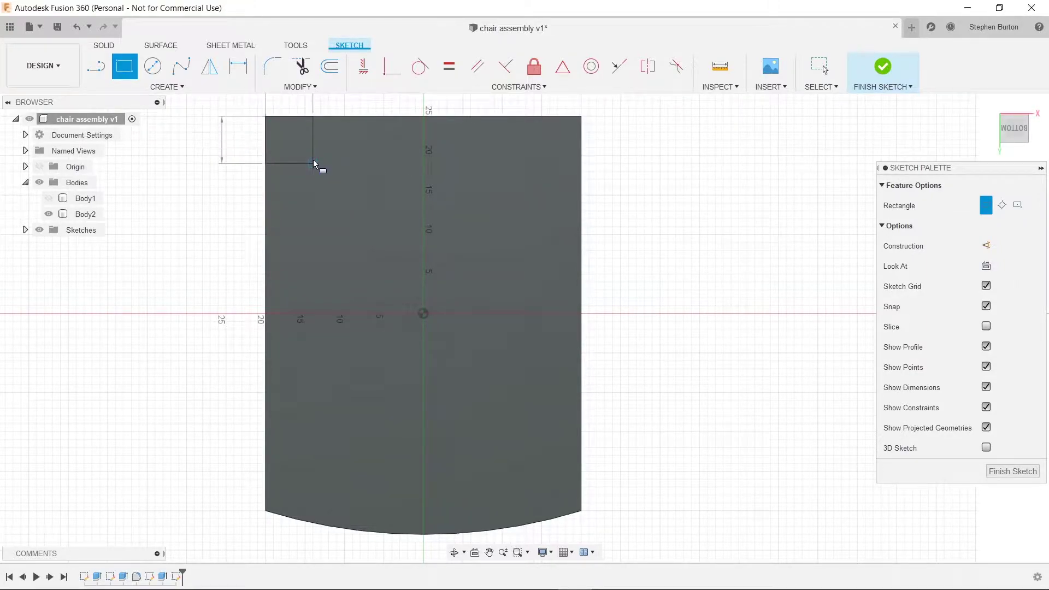
click(581, 117)
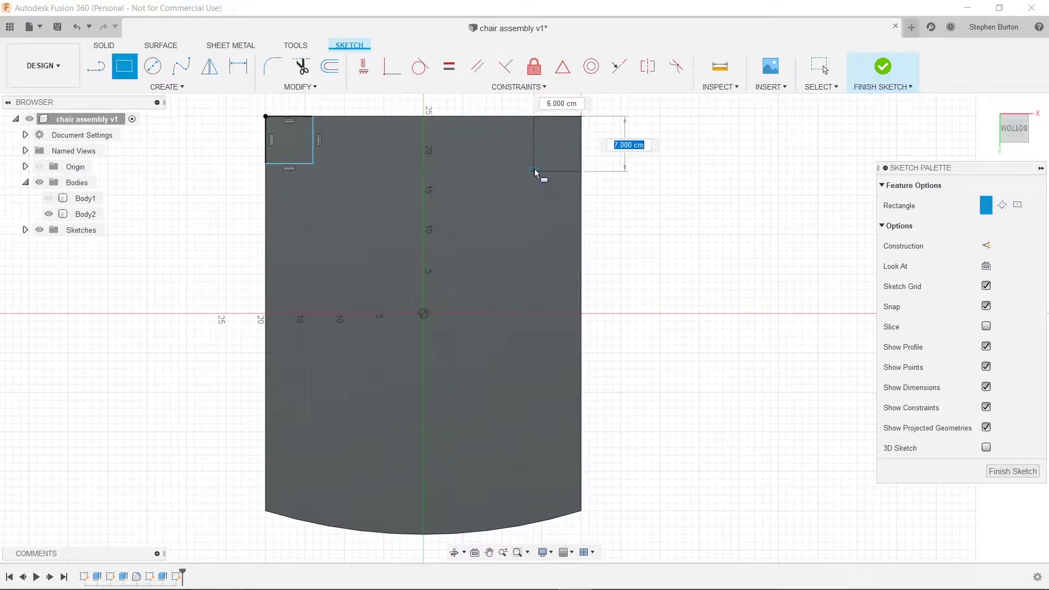
click(534, 166)
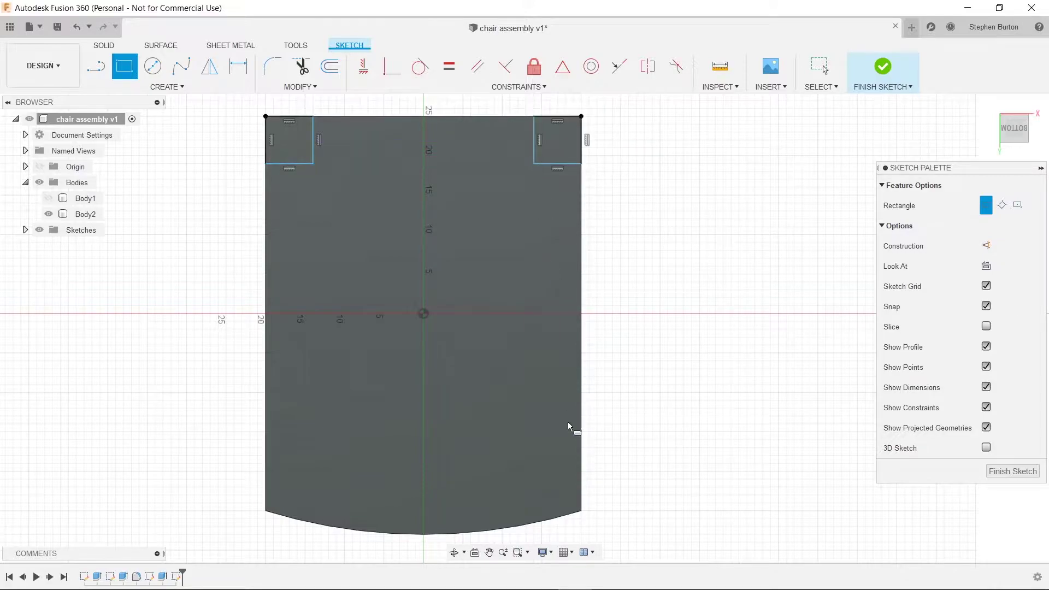
Draw two more squares of about 6 by 6 cm inside the two corners beside the seat's curved back edge
click(582, 512)
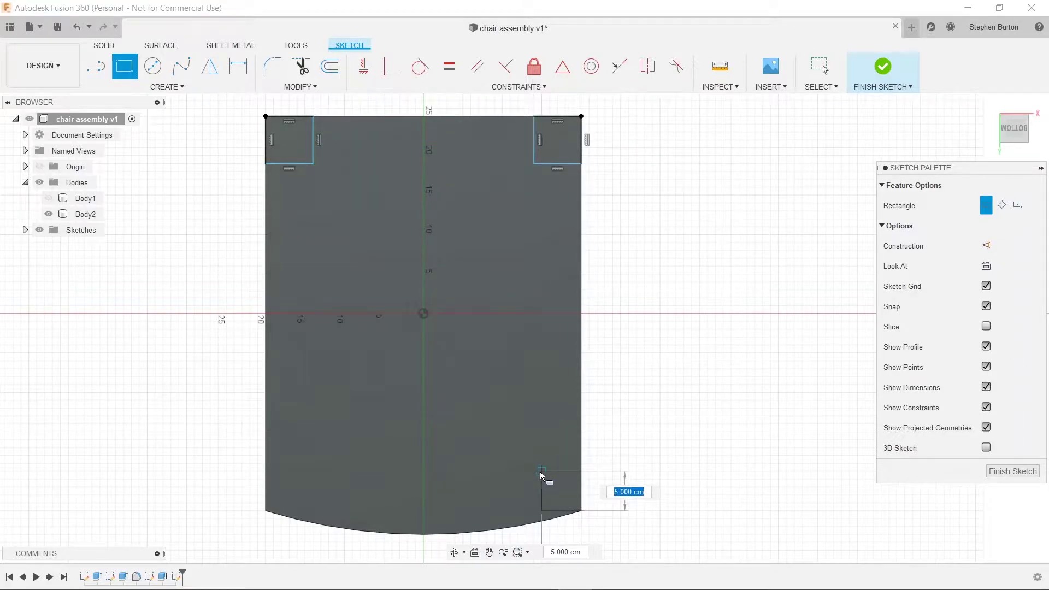
click(535, 465)
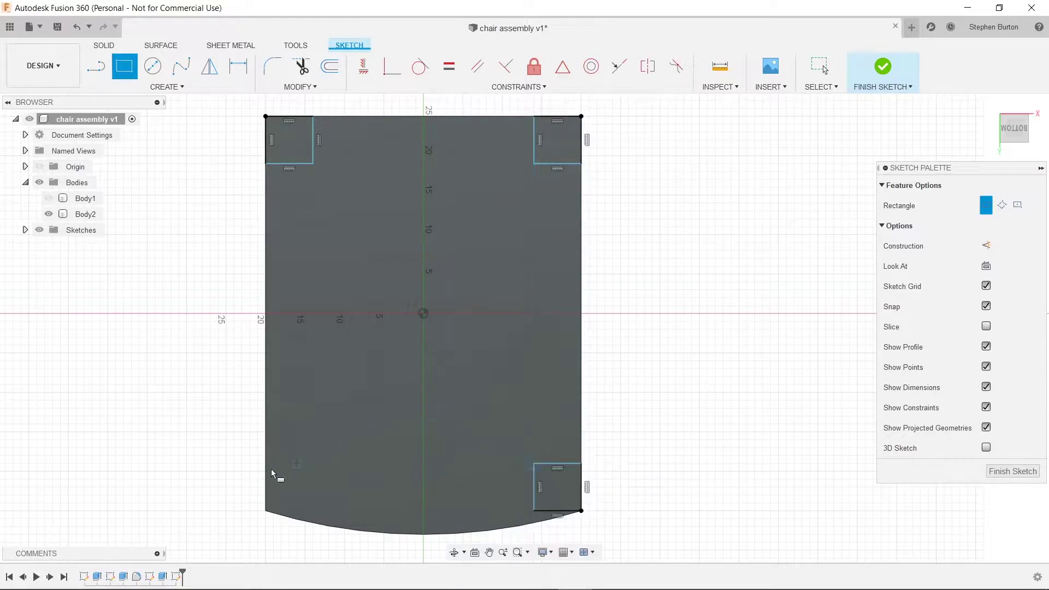
click(266, 510)
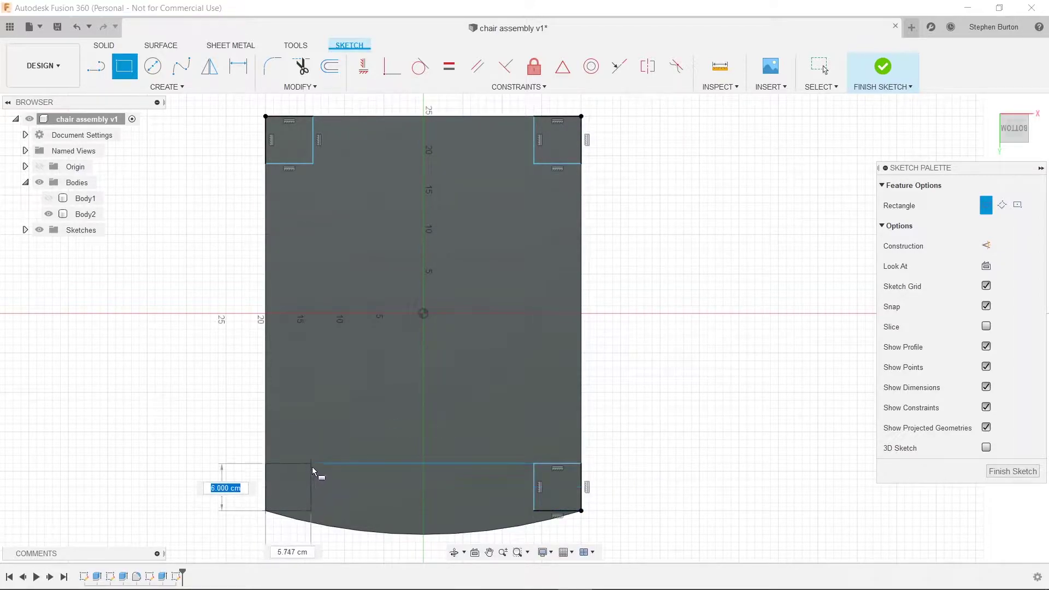
click(313, 464)
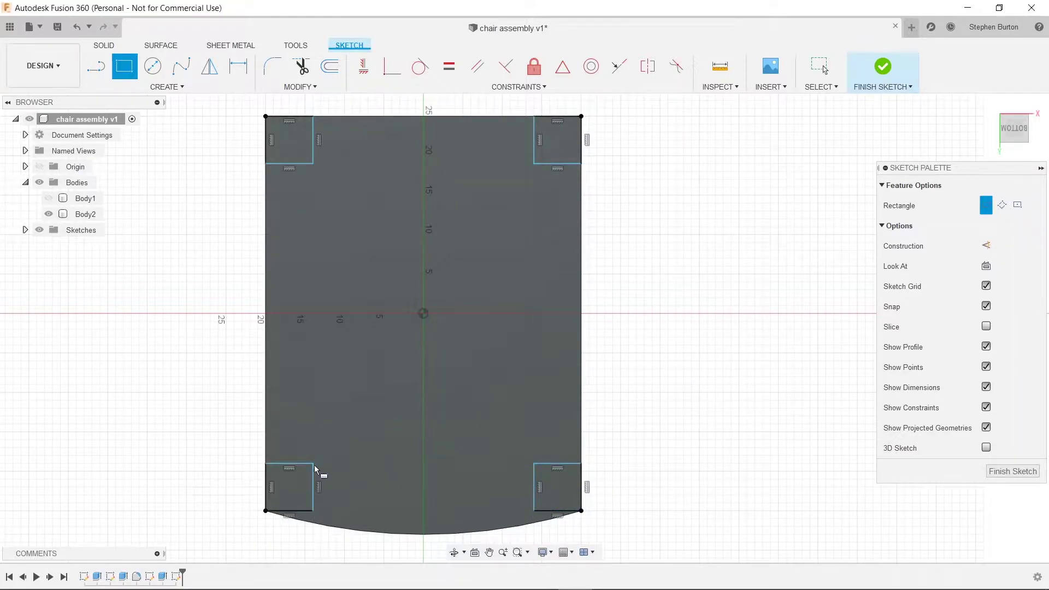
Draw a 3 cm diameter circle at the center of each of the two squares along the straight front edge
click(153, 67)
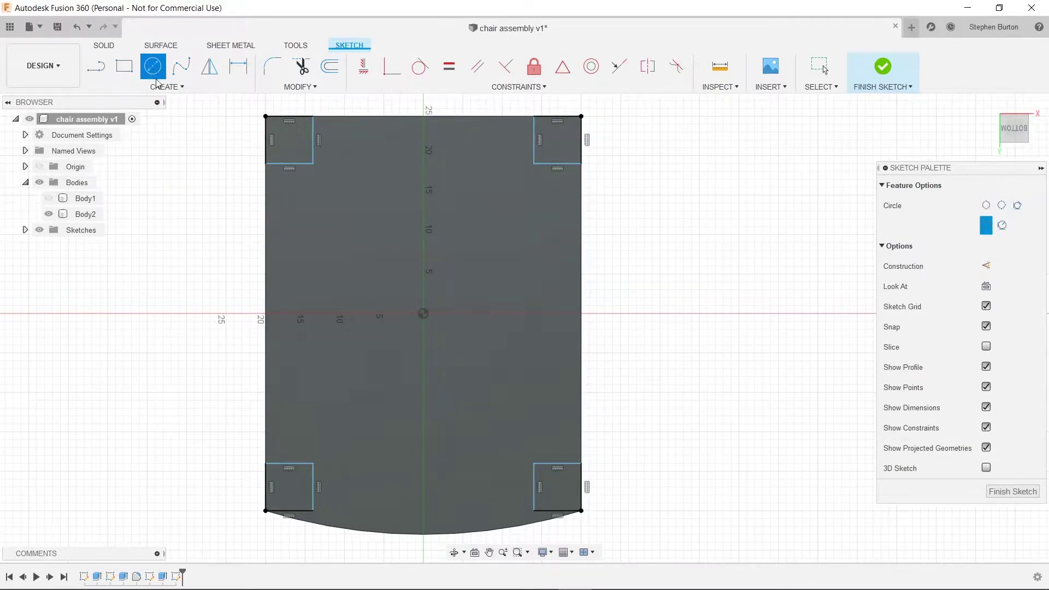
click(289, 140)
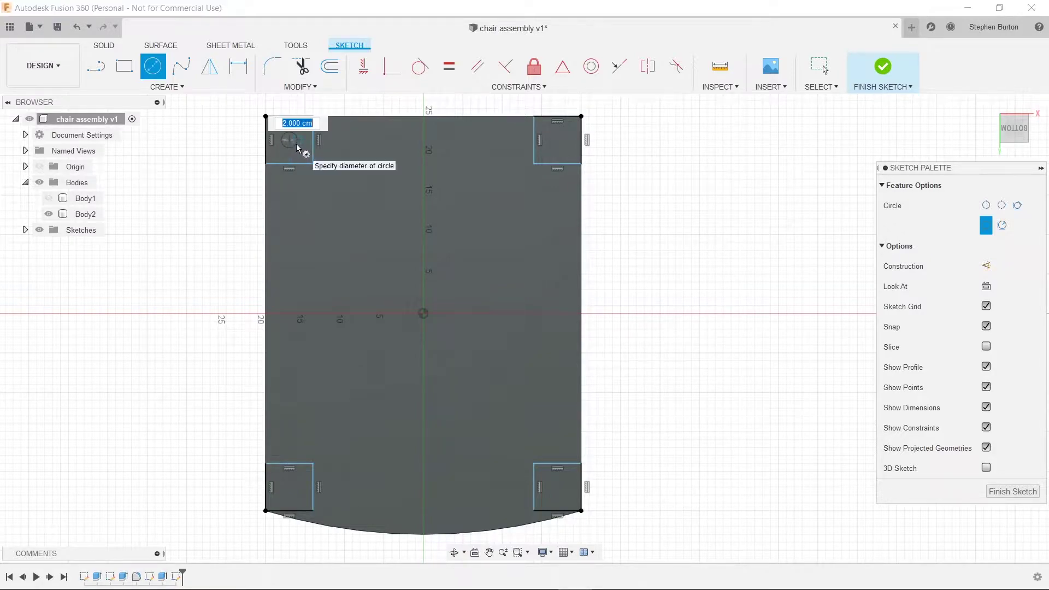
text(3)
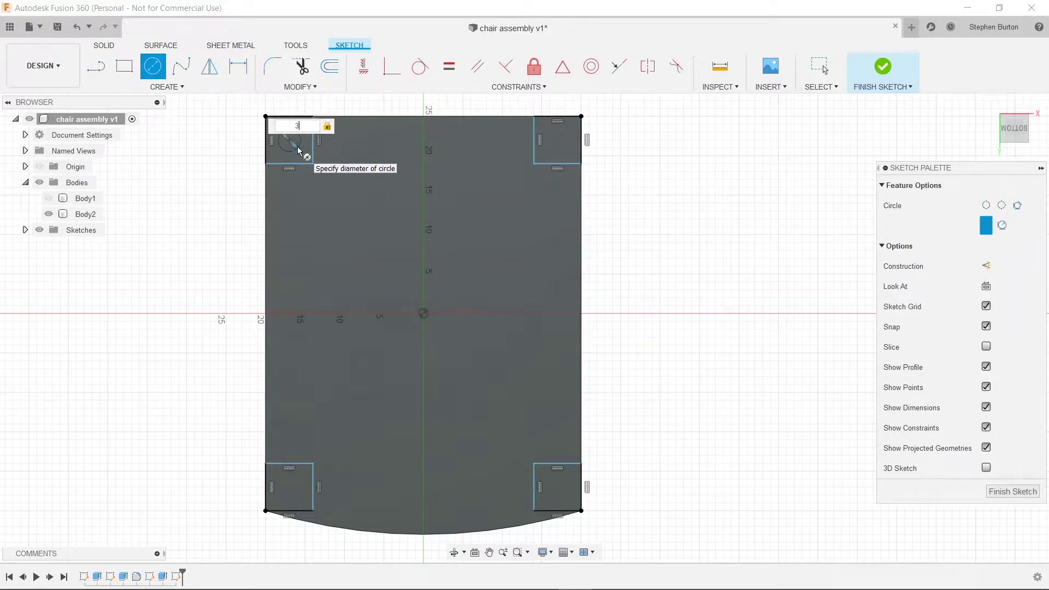
key(Return)
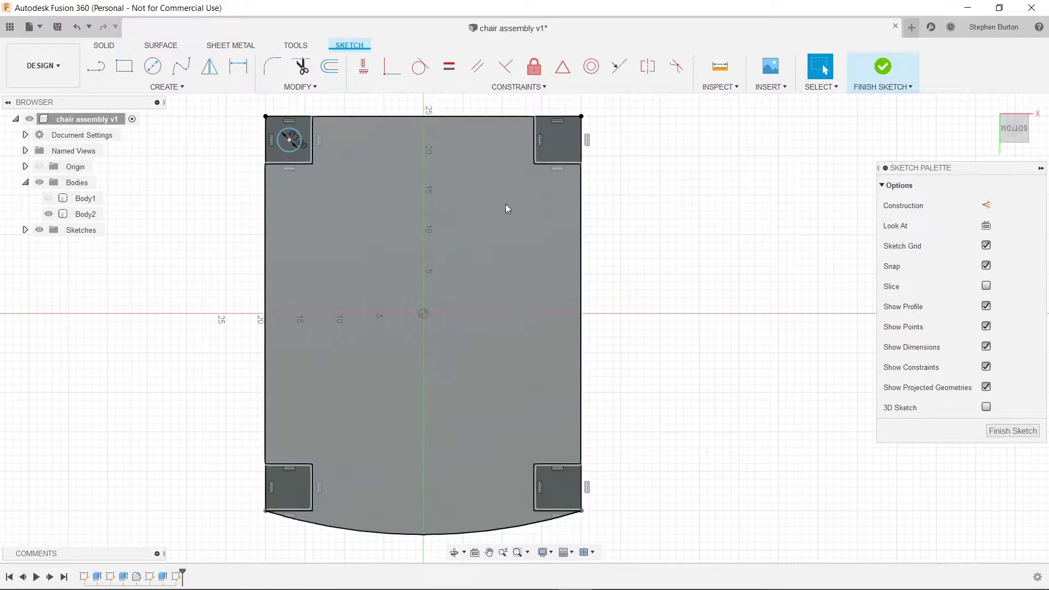
key(c)
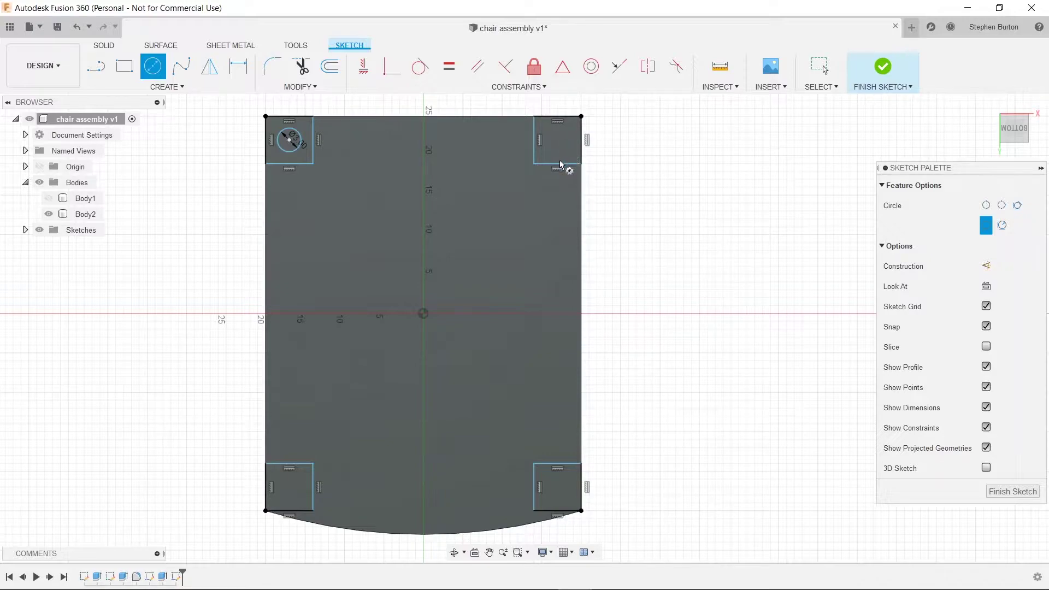
click(557, 140)
text(3)
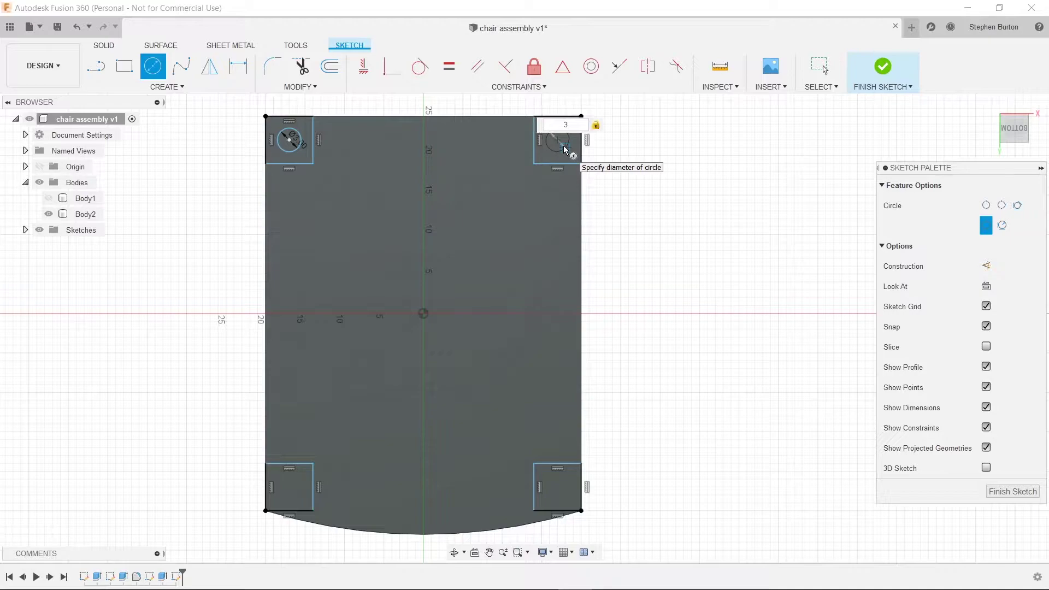
key(Return)
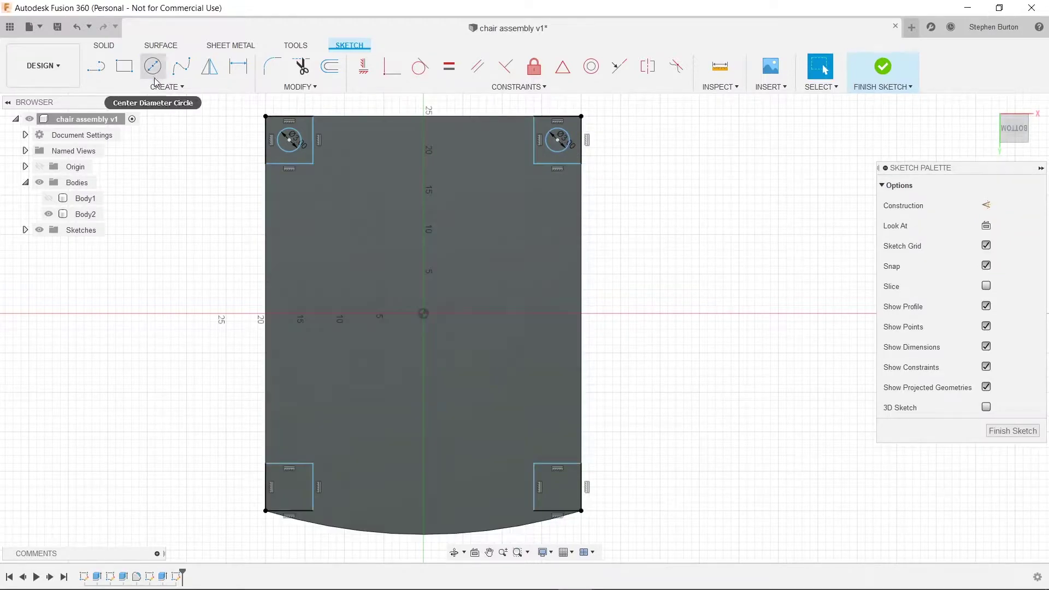
Add a 3 cm diameter circle at the center of each of the two squares near the curved back edge
click(153, 69)
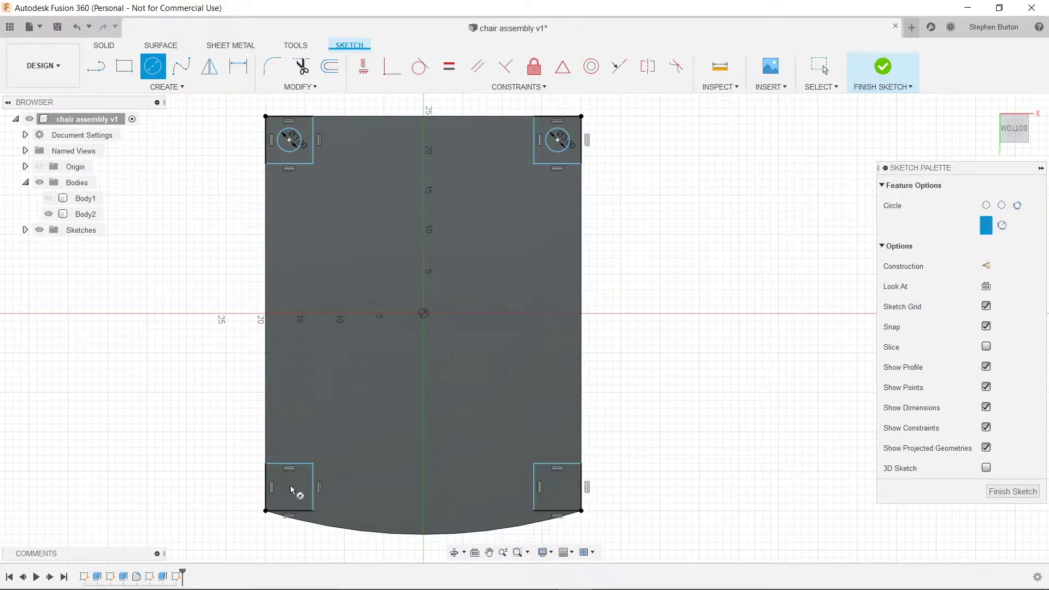
click(294, 485)
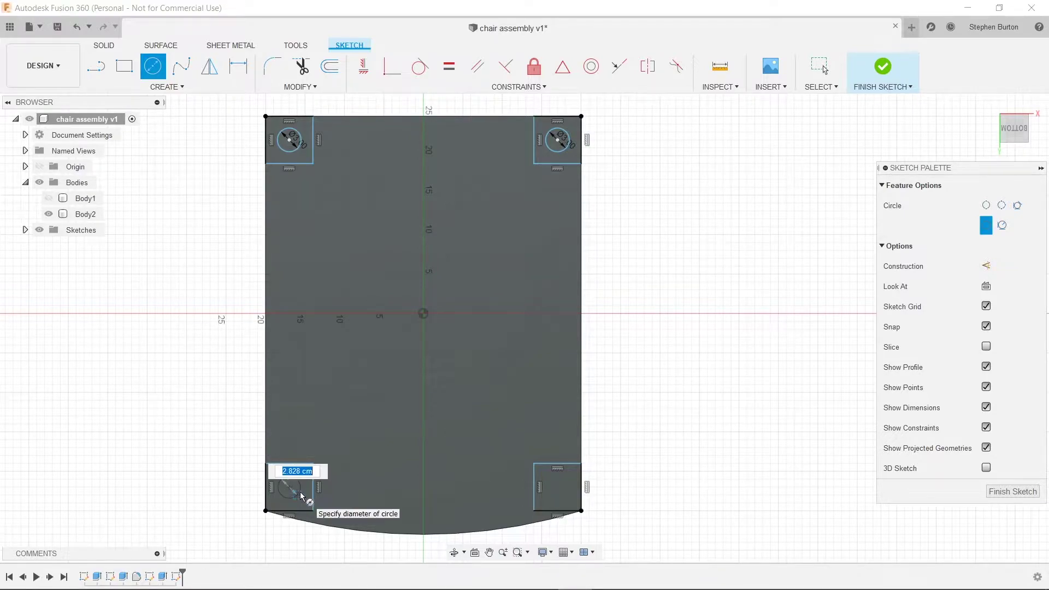
text(3)
key(Return)
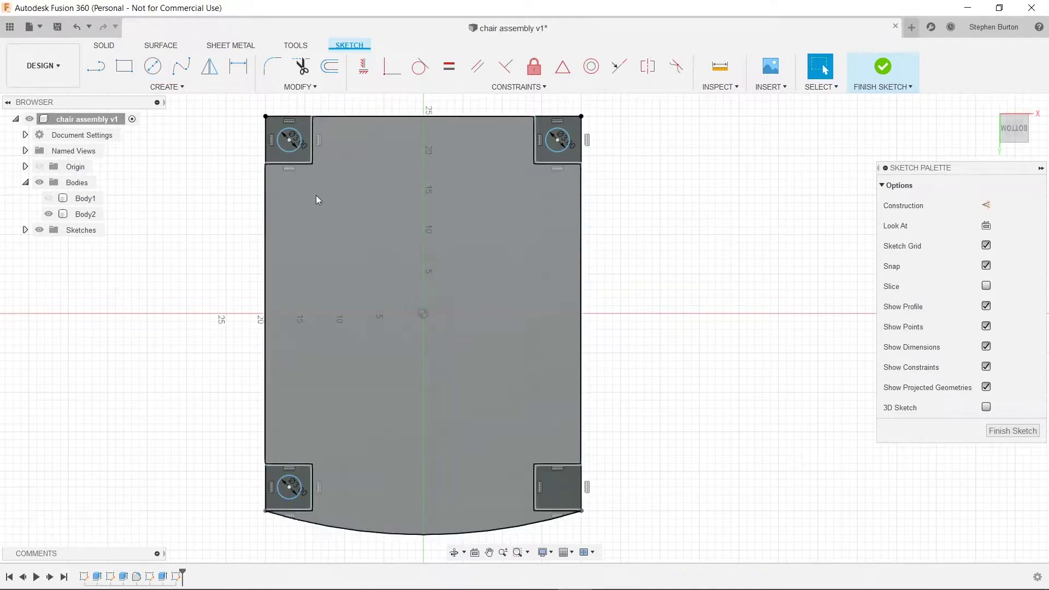
key(c)
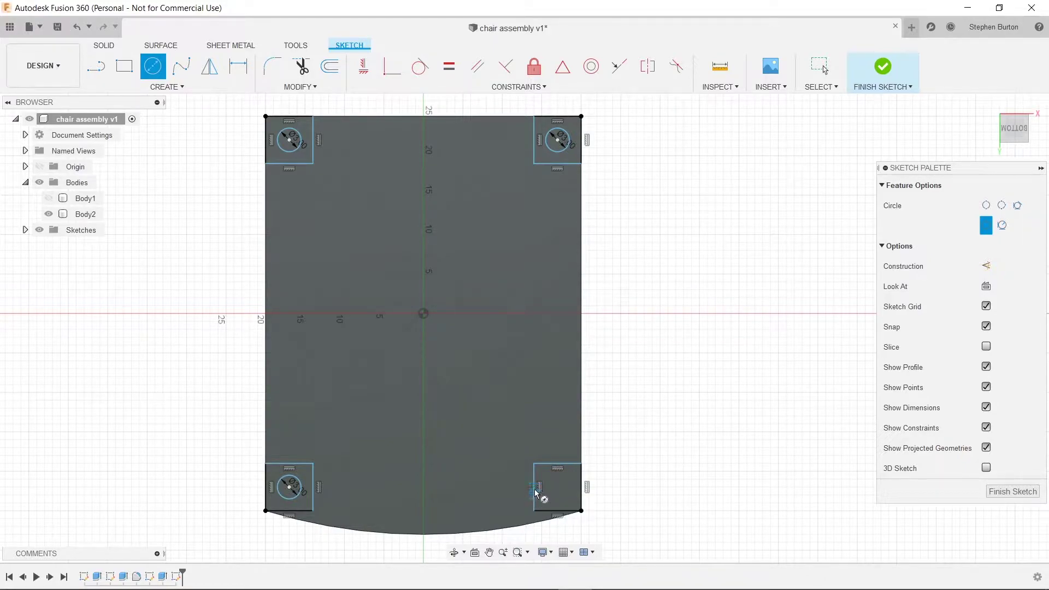
click(558, 488)
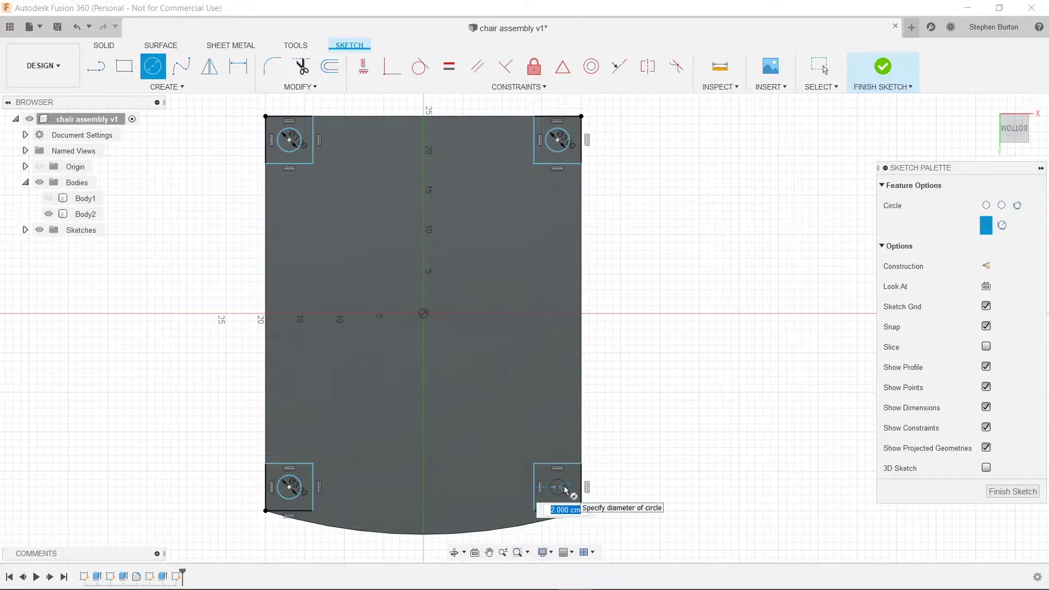
text(3)
key(Return)
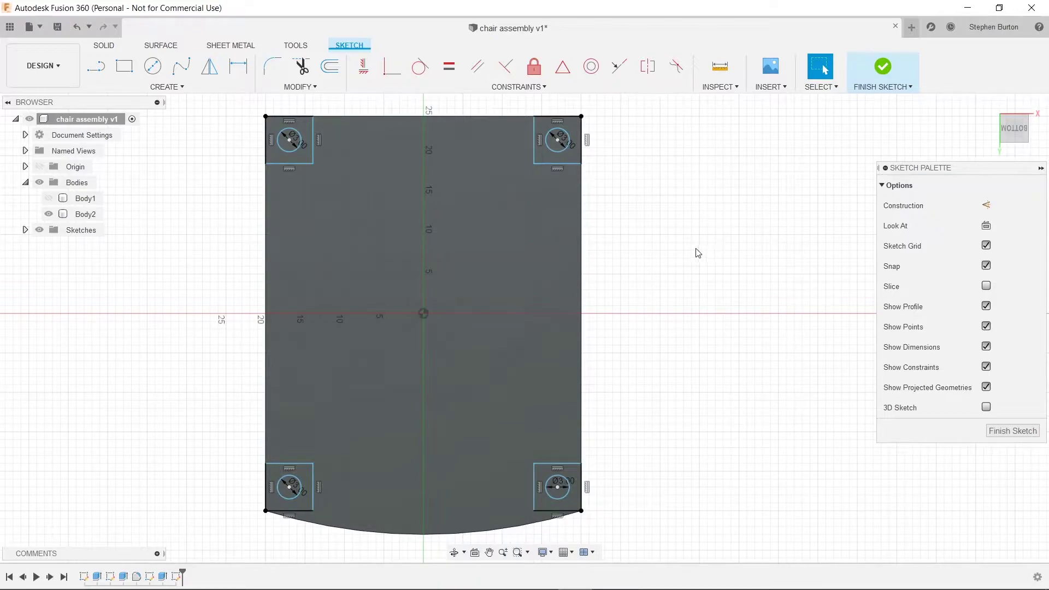
Cut the four circles 5 cm deep into the underside of the seat to form the leg peg holes
key(q)
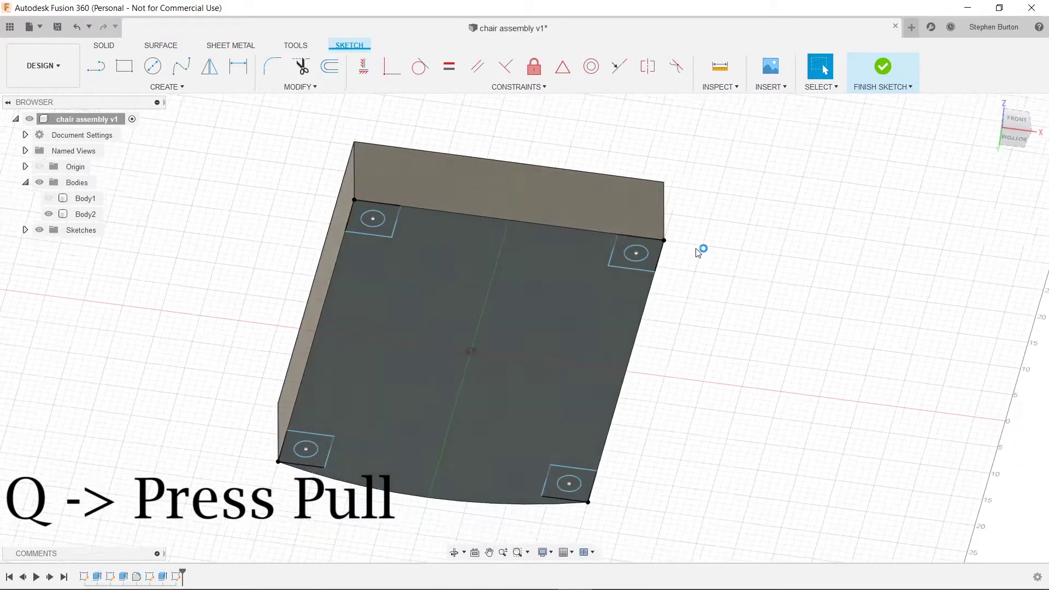
click(374, 217)
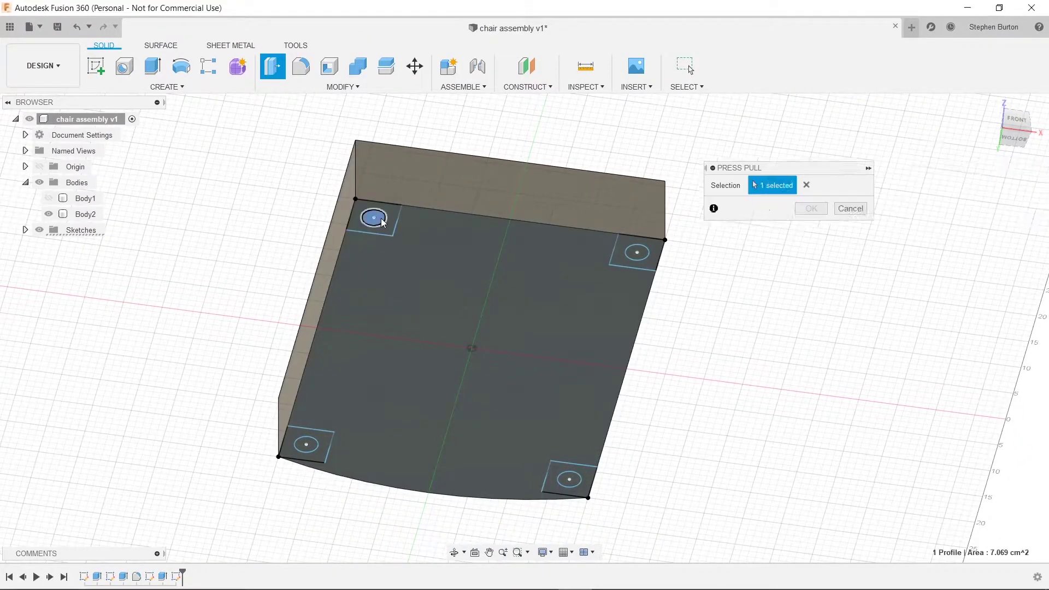
click(632, 257)
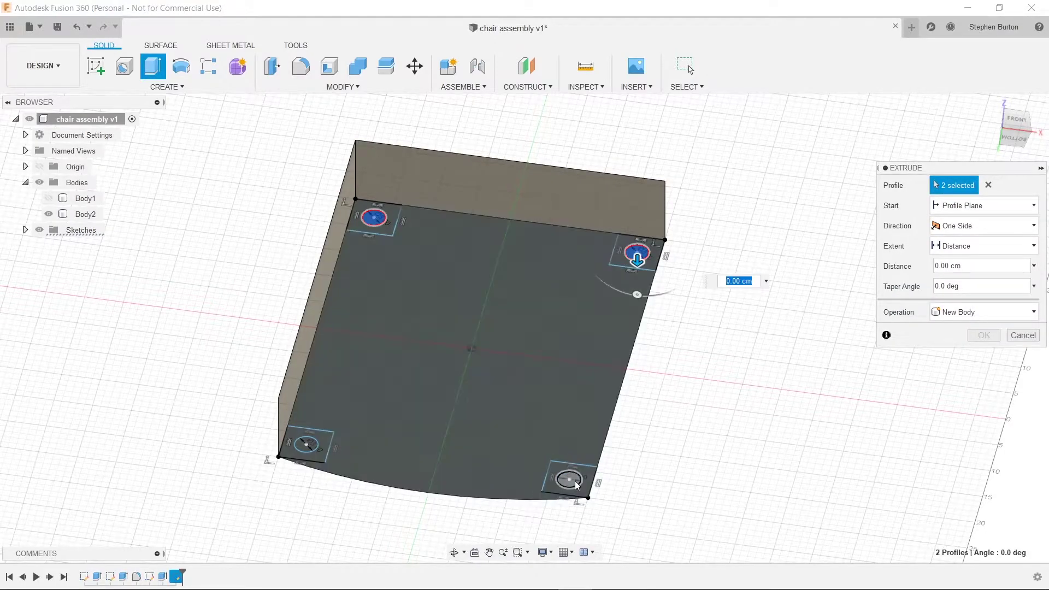
click(574, 480)
click(303, 455)
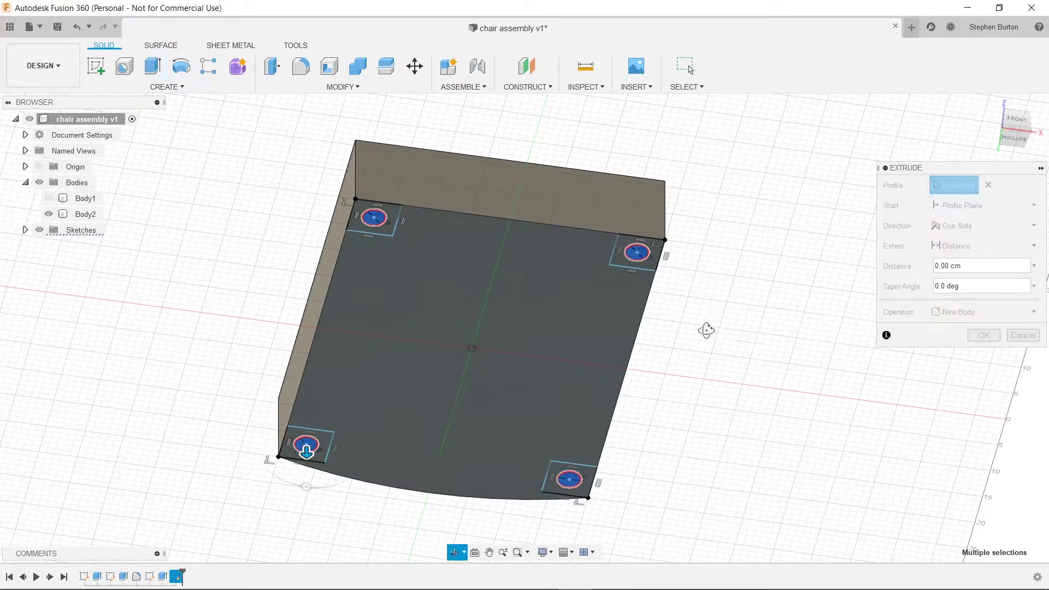
shift+middle_drag(706, 328, 694, 298)
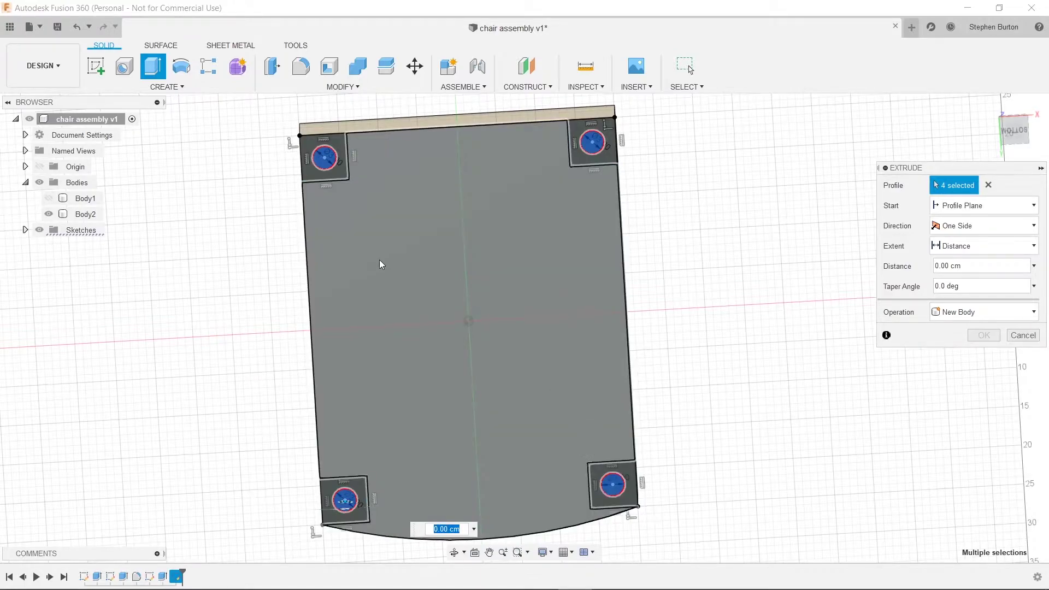
shift+middle_drag(452, 230, 468, 285)
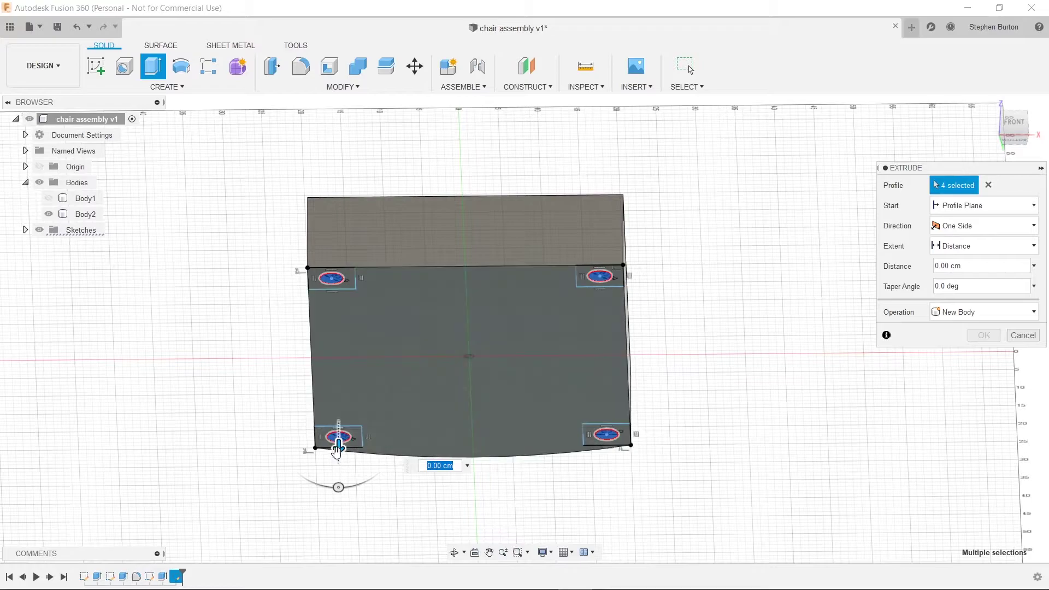
mouse_move(338, 444)
mouse_down()
mouse_move(332, 507)
mouse_move(339, 428)
mouse_move(339, 446)
mouse_up()
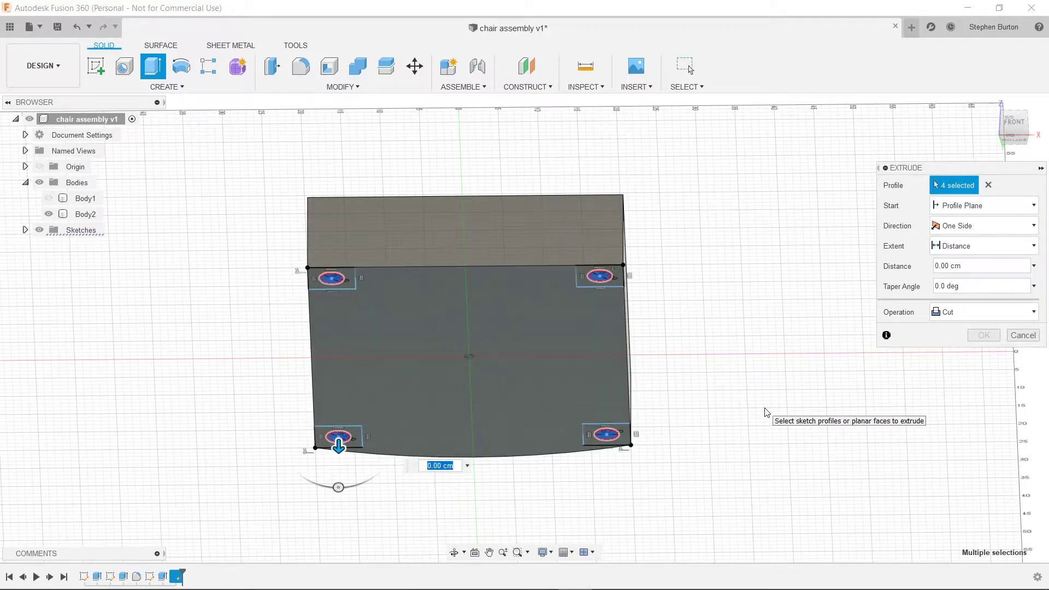
text(-5)
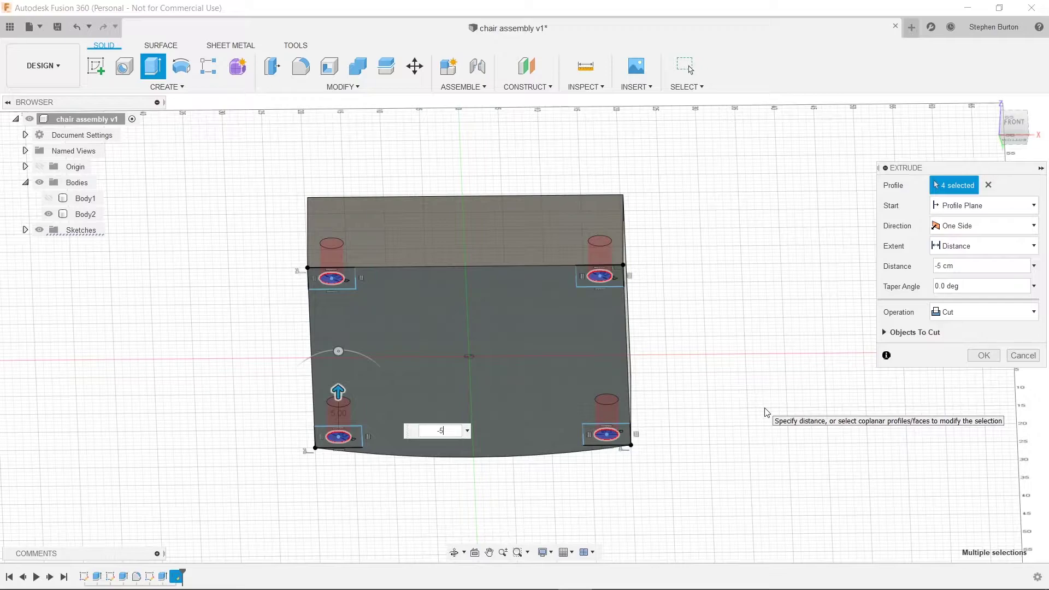
shift+middle_drag(740, 333, 649, 330)
key(Return)
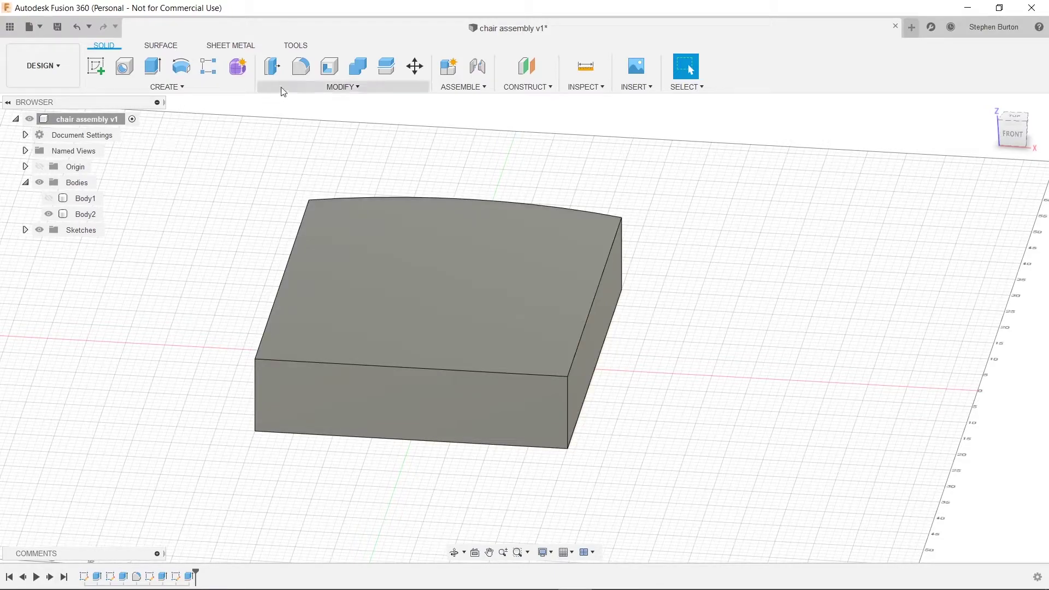
Try a 1 cm fillet on the four edges around the seat's top face
click(297, 71)
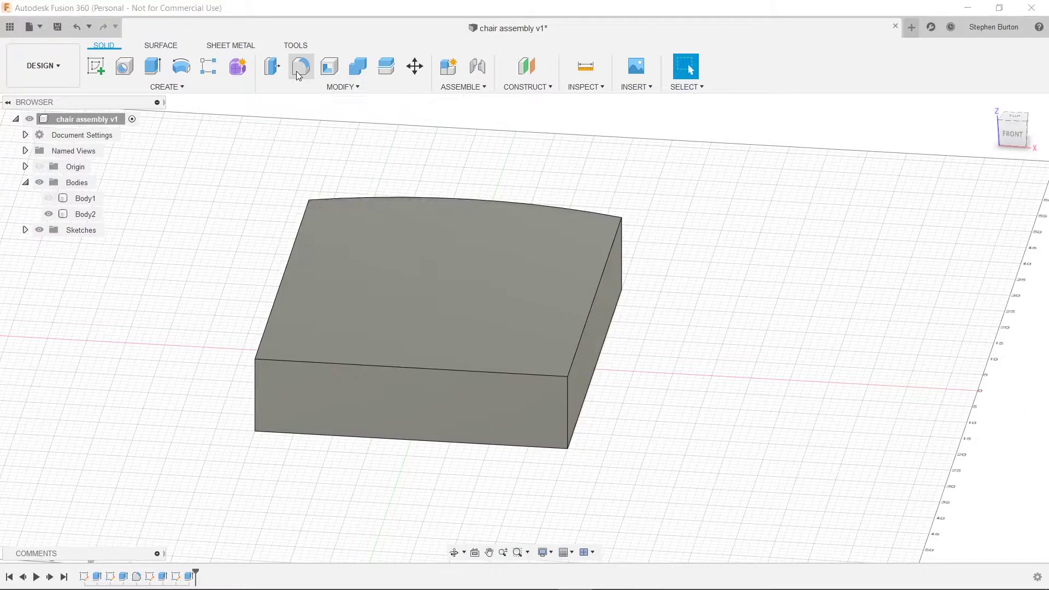
key(Escape)
key(f)
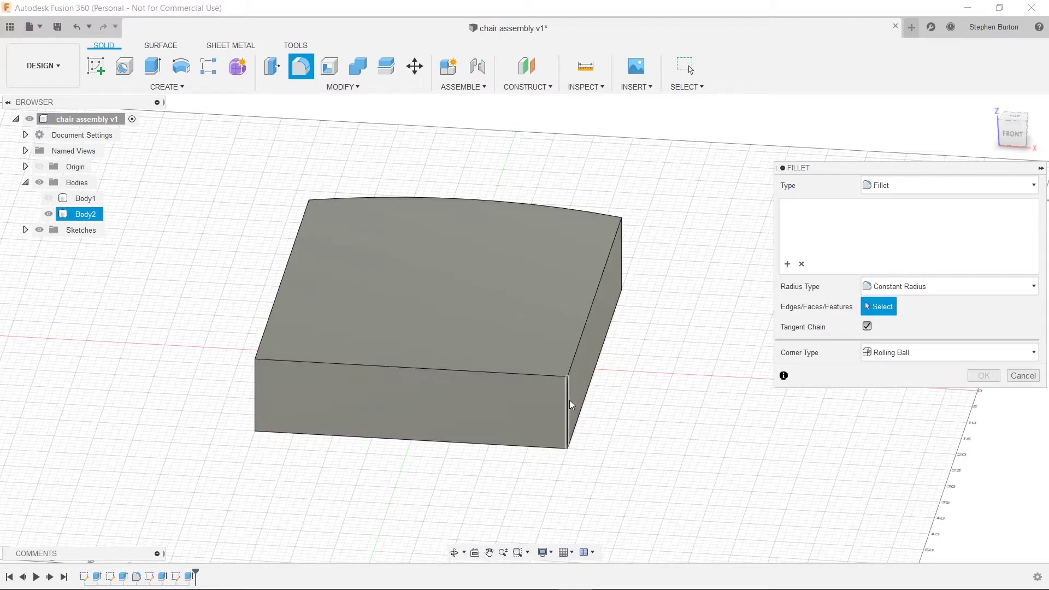
click(572, 356)
click(529, 373)
click(277, 306)
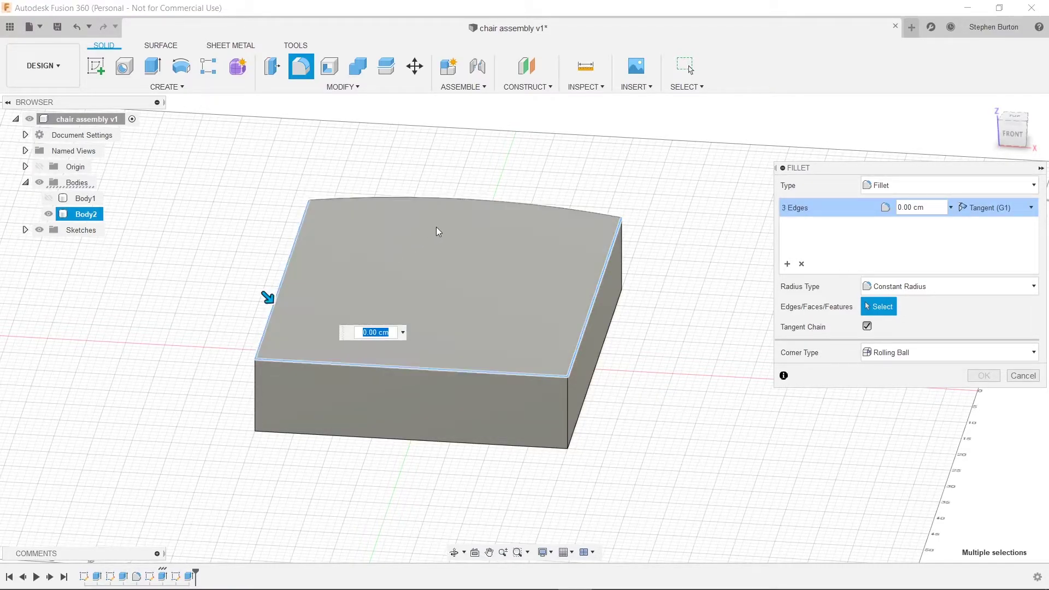
click(449, 199)
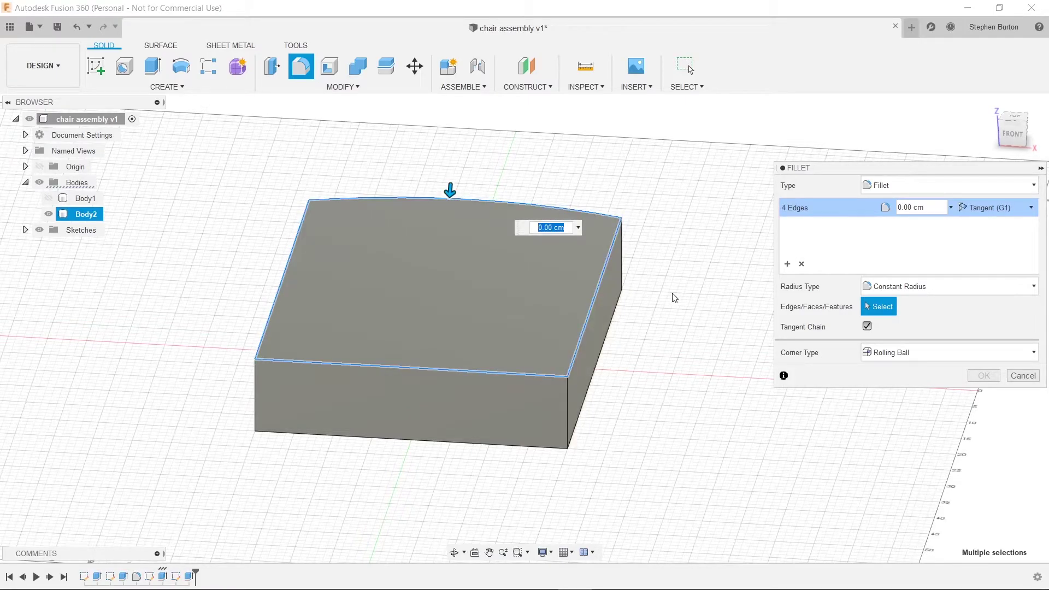
shift+middle_drag(678, 304, 595, 303)
click(879, 210)
text(1)
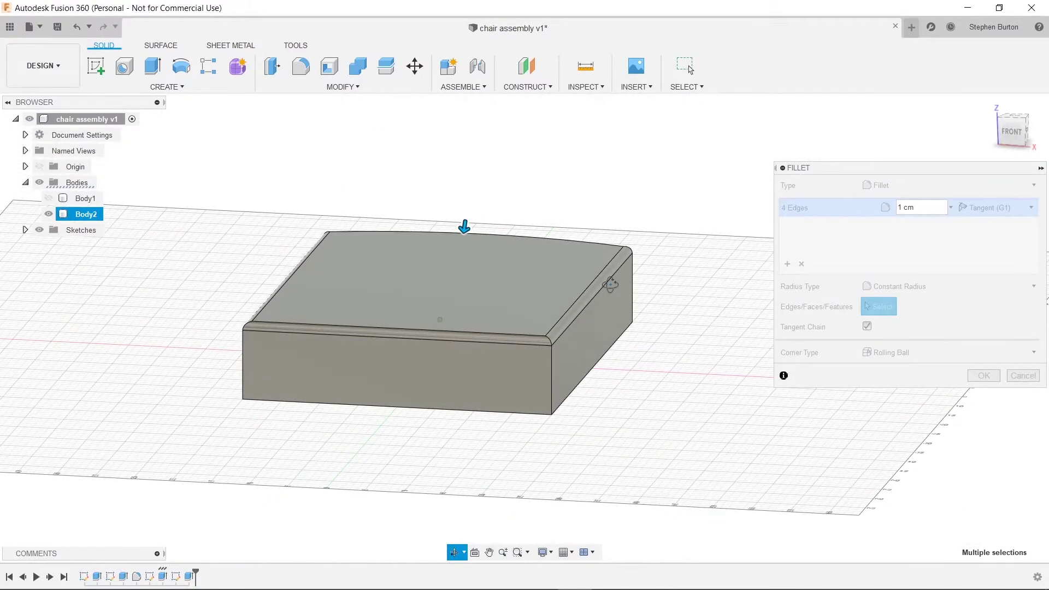
Try a 2 cm radius for the seat's top-edge fillet and cancel the fillet
click(899, 207)
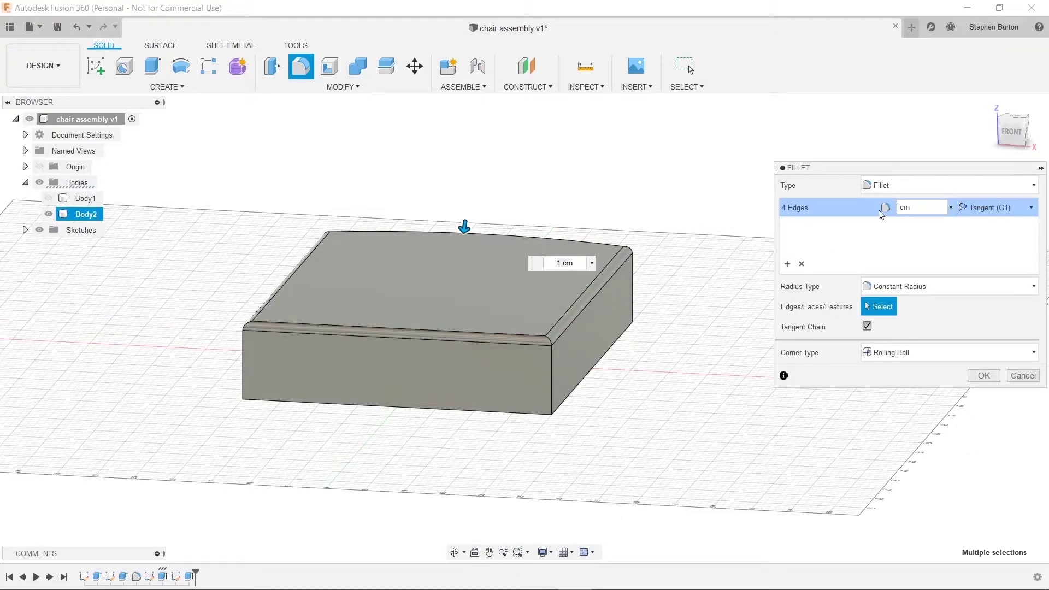
text(2)
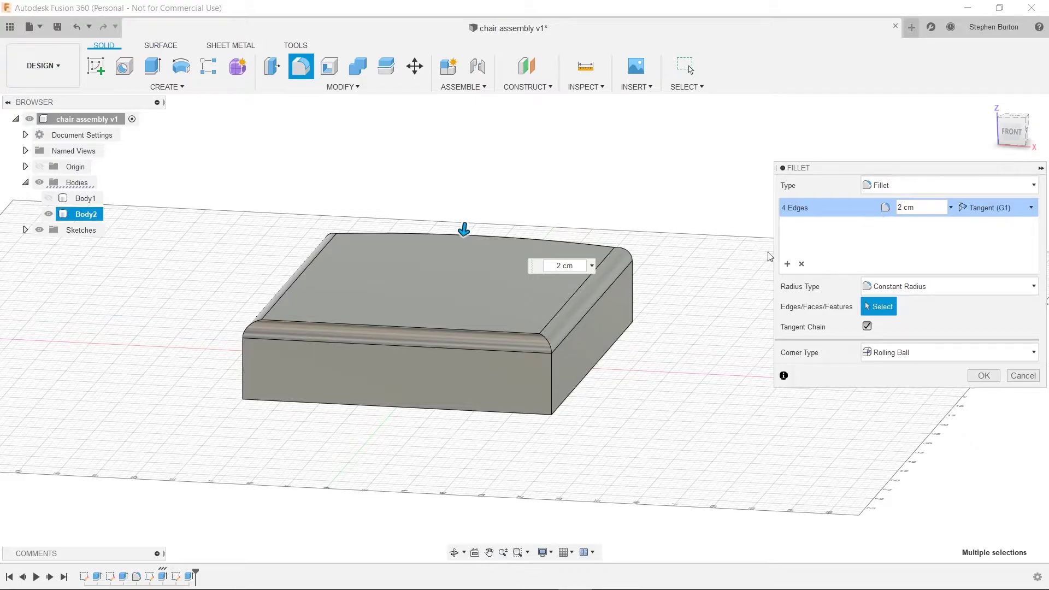
shift+middle_drag(756, 265, 719, 309)
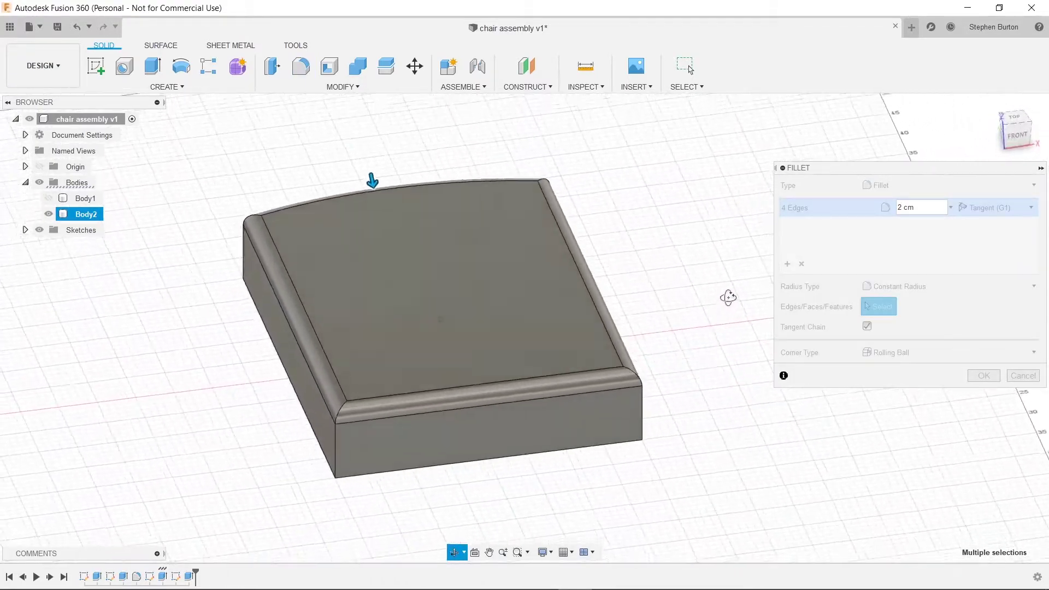
mouse_move(728, 297)
mouse_down()
mouse_move(735, 288)
mouse_move(719, 300)
mouse_up()
key(Escape)
click(1018, 376)
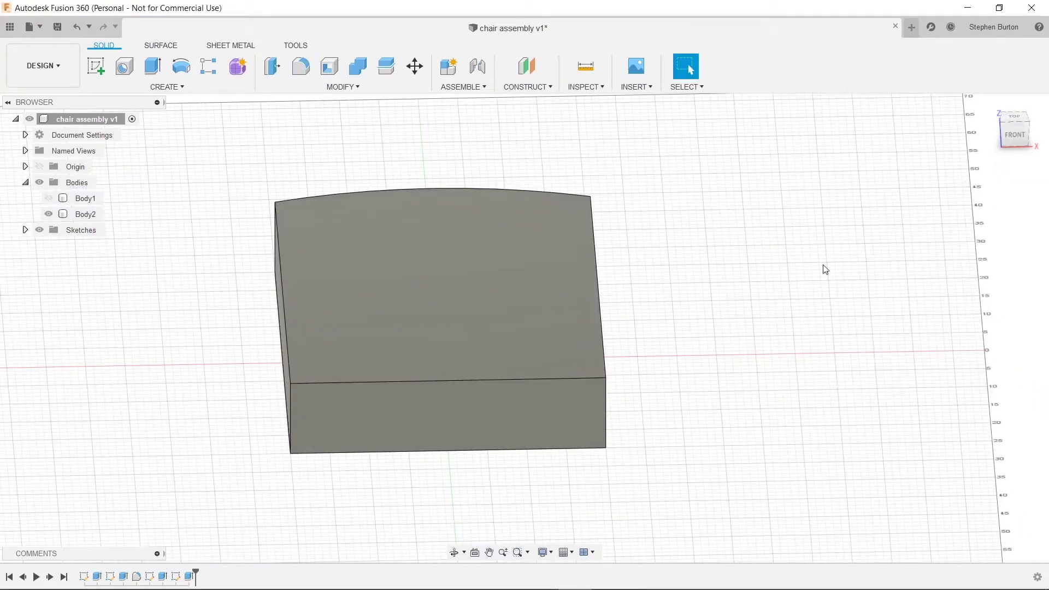
Switch to Photos to examine the backrest posts and dimensions in the chair reference picture, and return to the model
click(559, 237)
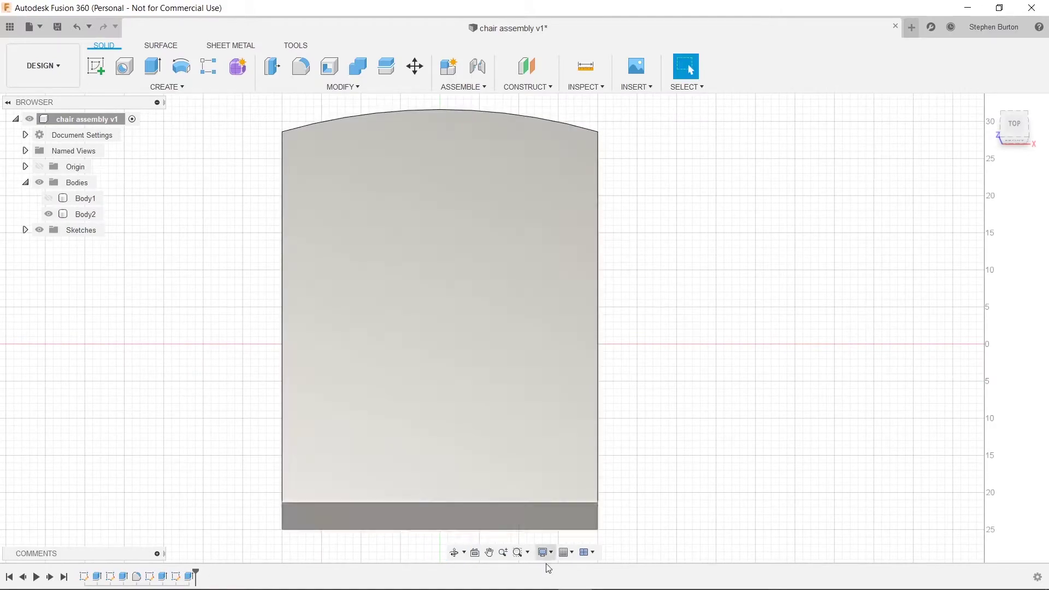
mouse_move(524, 579)
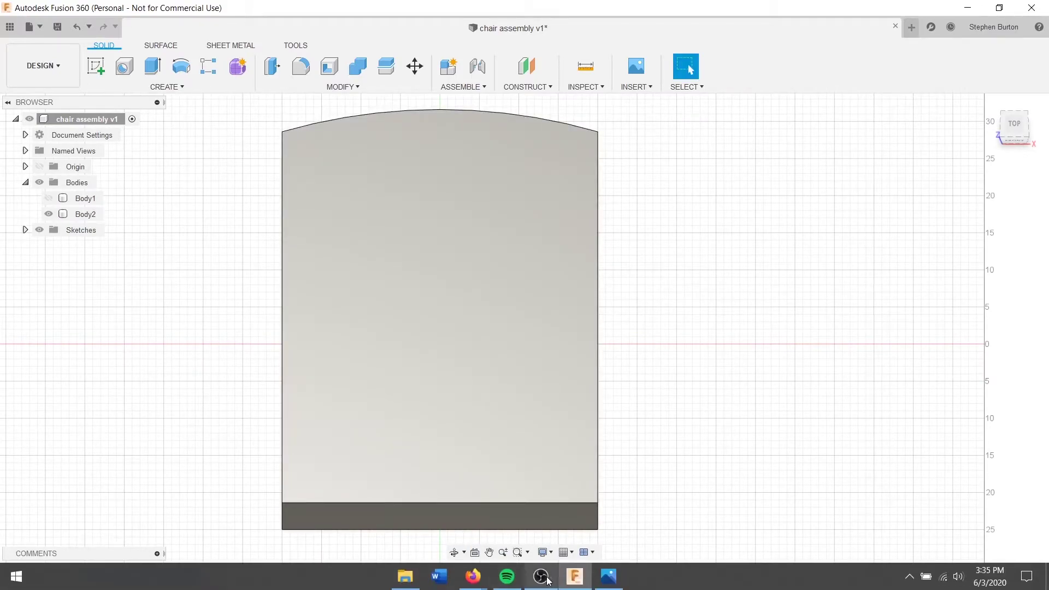
click(609, 576)
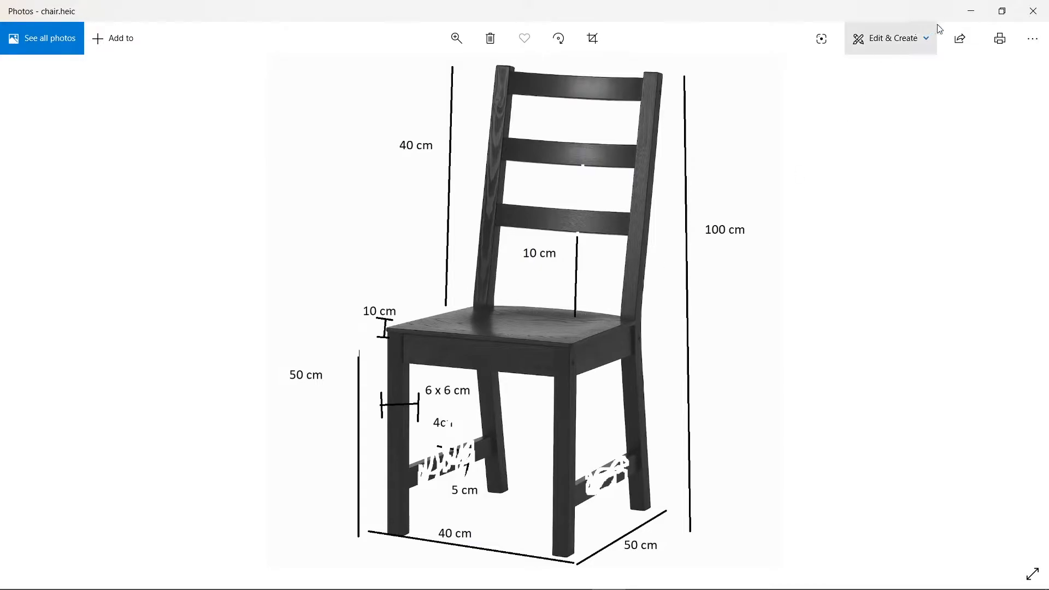
click(967, 11)
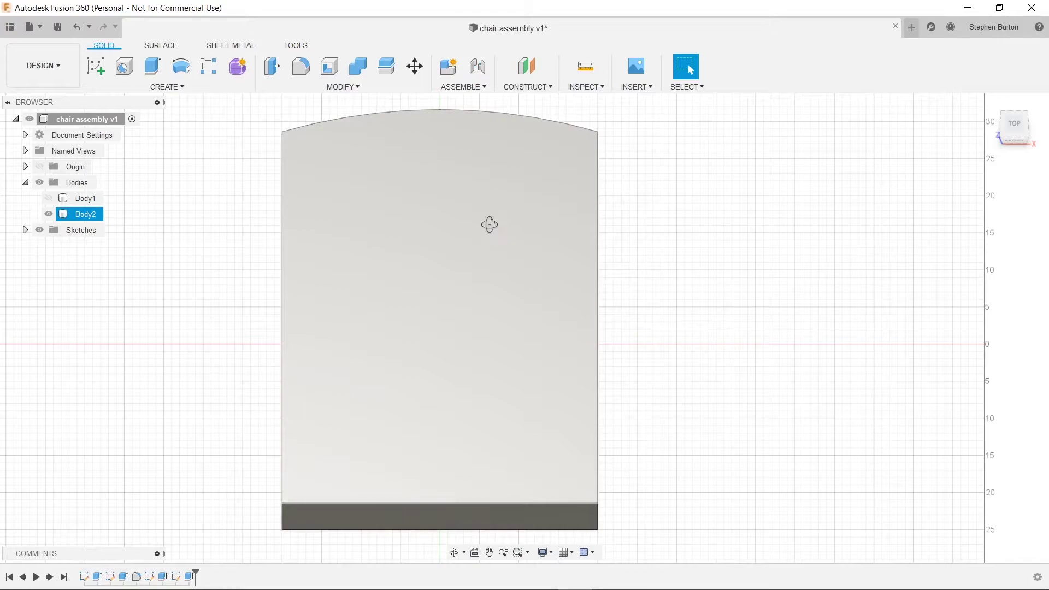
drag(489, 239, 437, 224)
key(Escape)
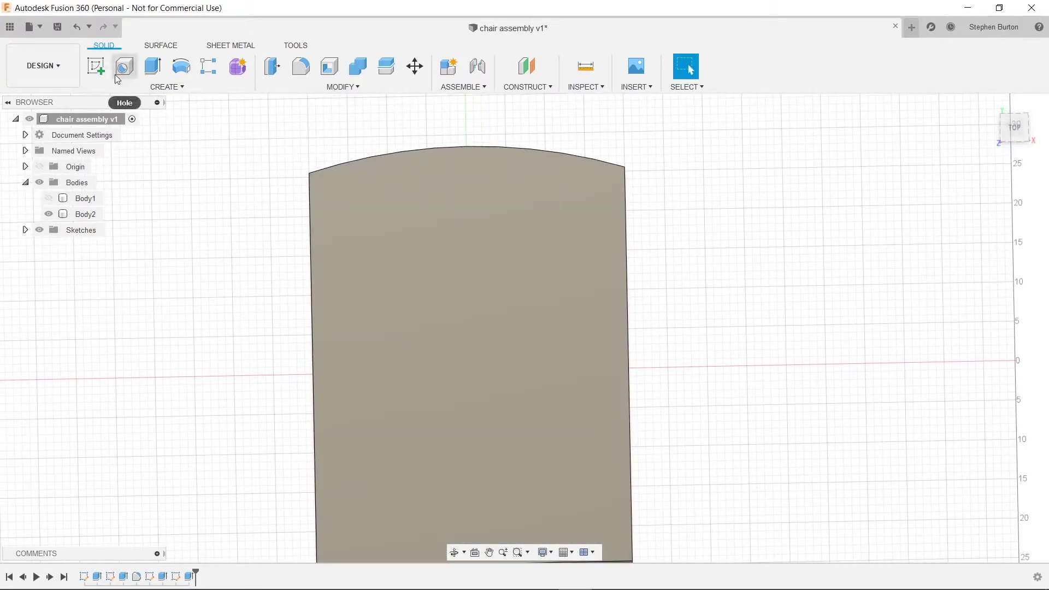
click(371, 257)
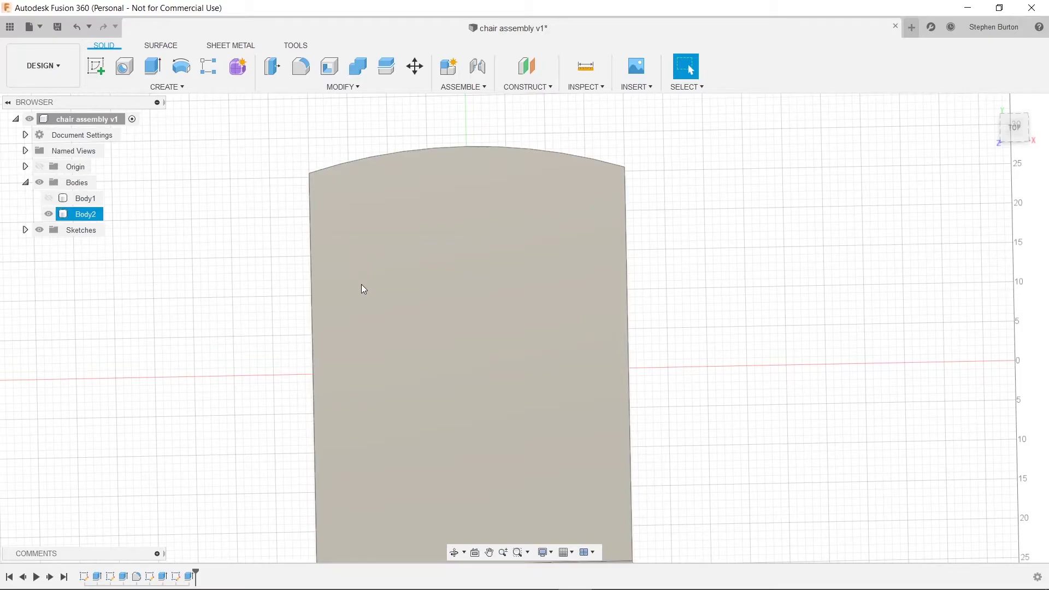
key(c)
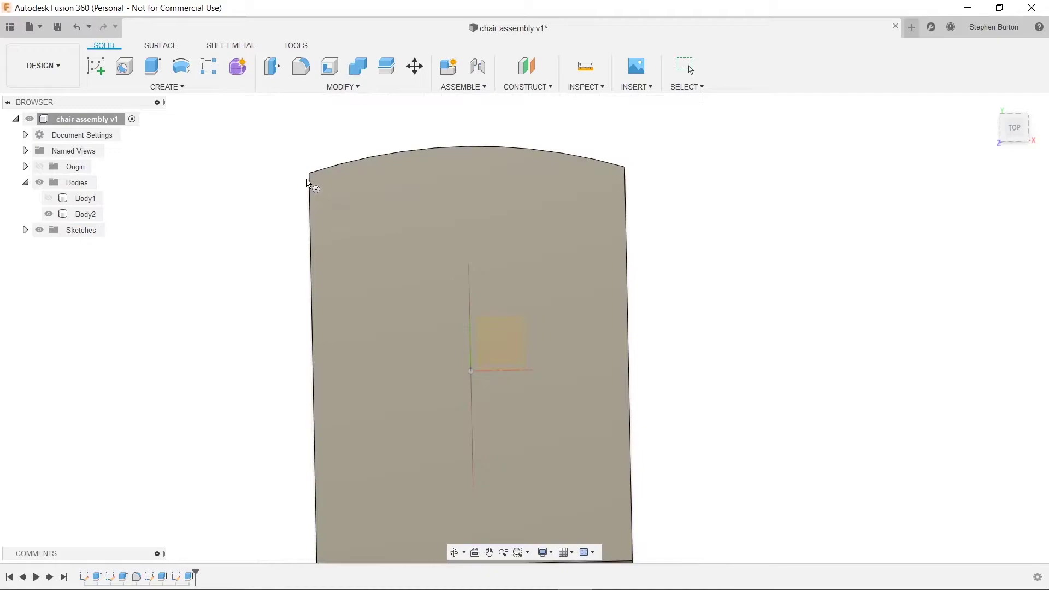
text(s)
text(d)
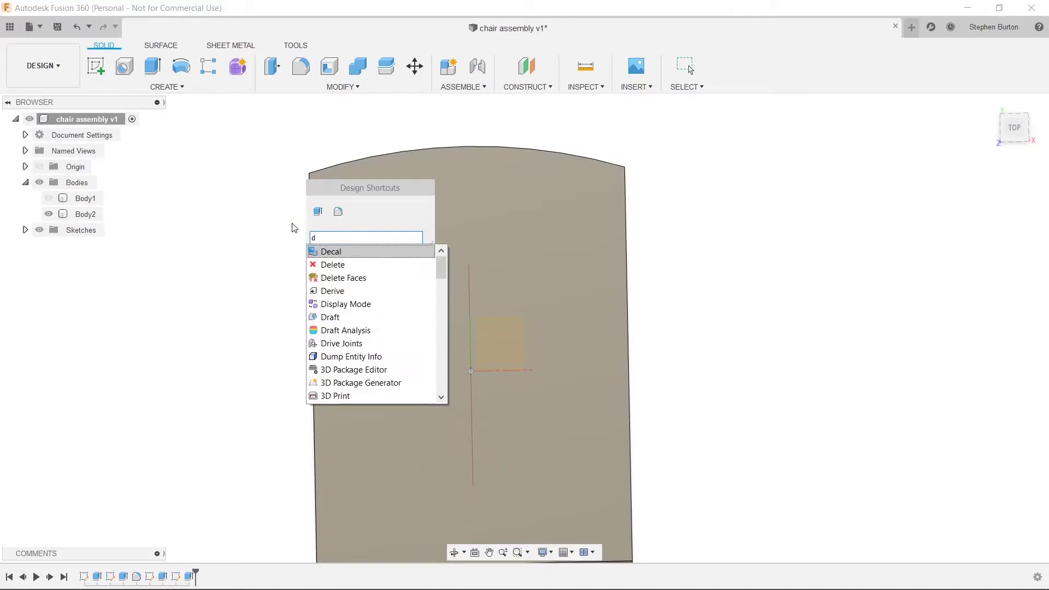
key(Escape)
key(Escape)
key(Escape)
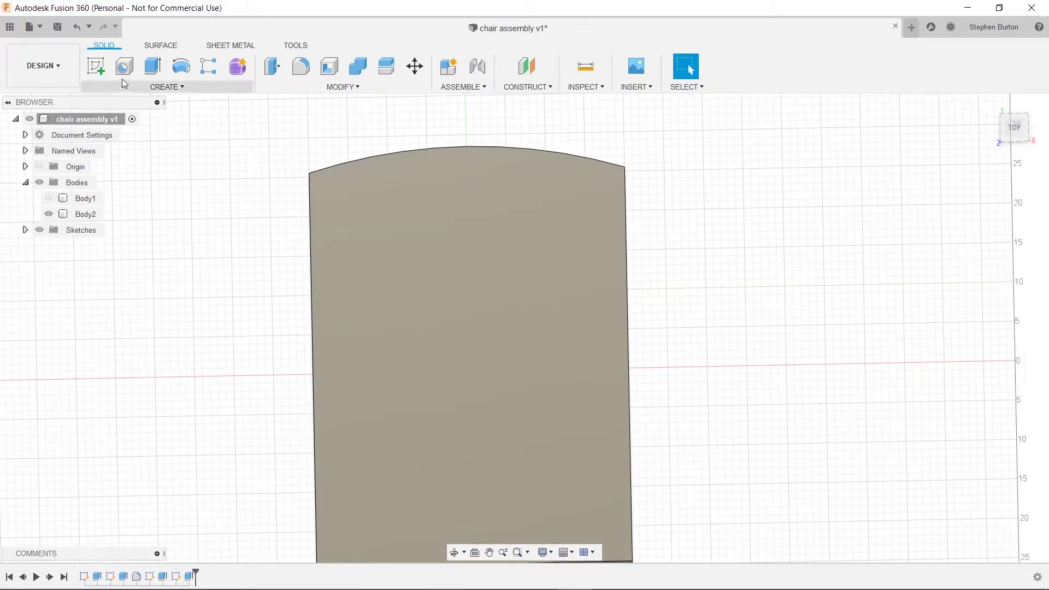
Start a sketch on the seat's top face and draw squares of about 5 by 5 cm inside the two corners beside the curved back edge
click(104, 78)
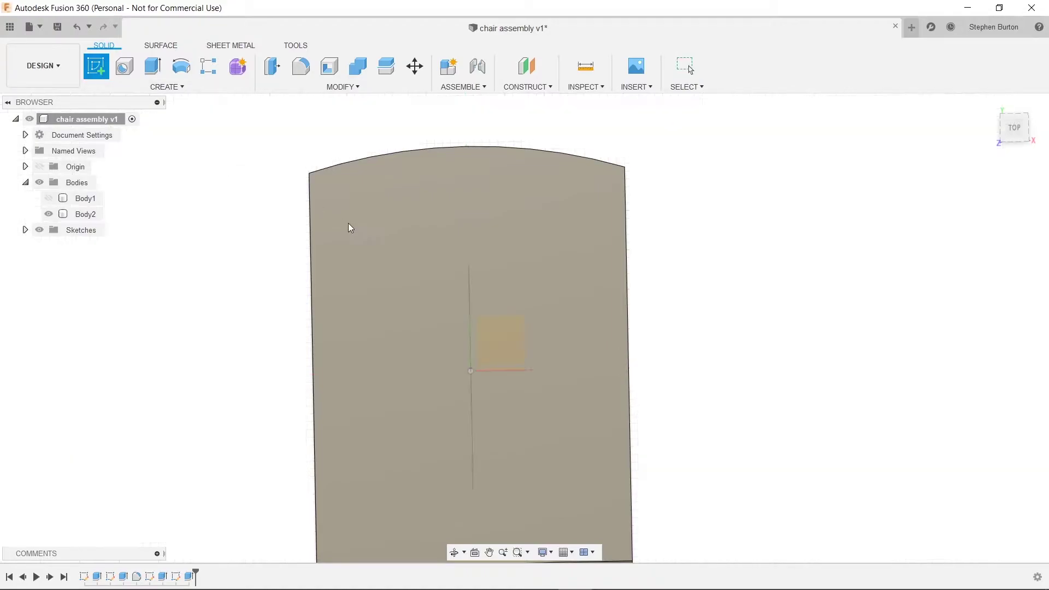
click(392, 223)
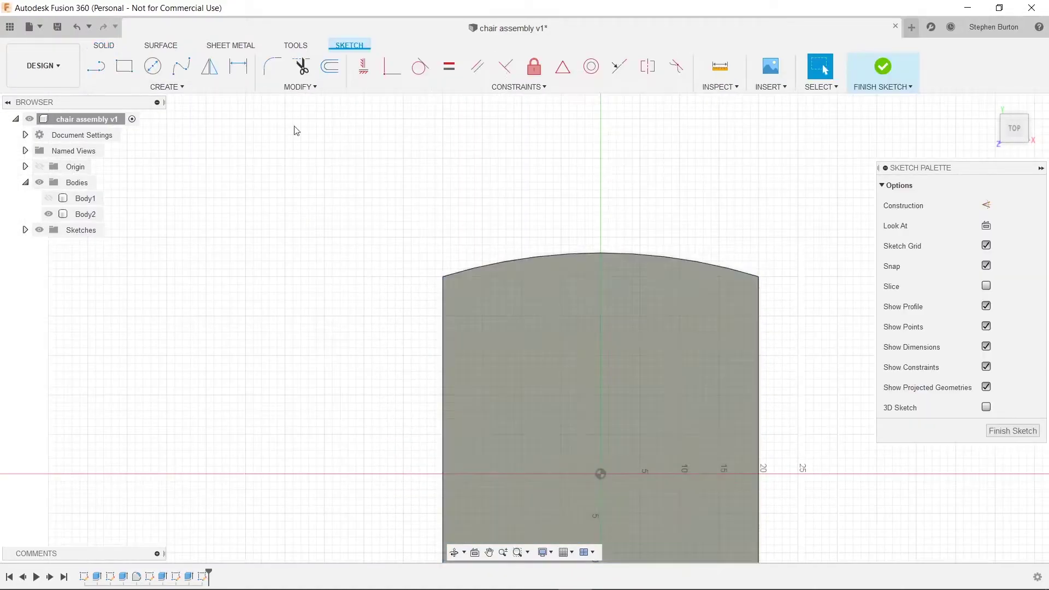
click(129, 67)
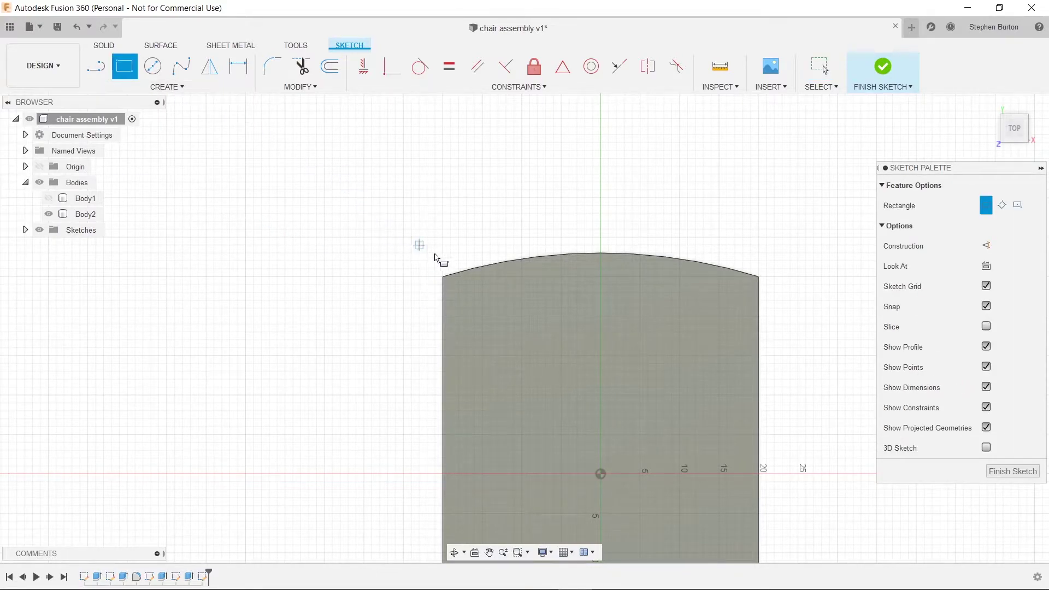
click(443, 278)
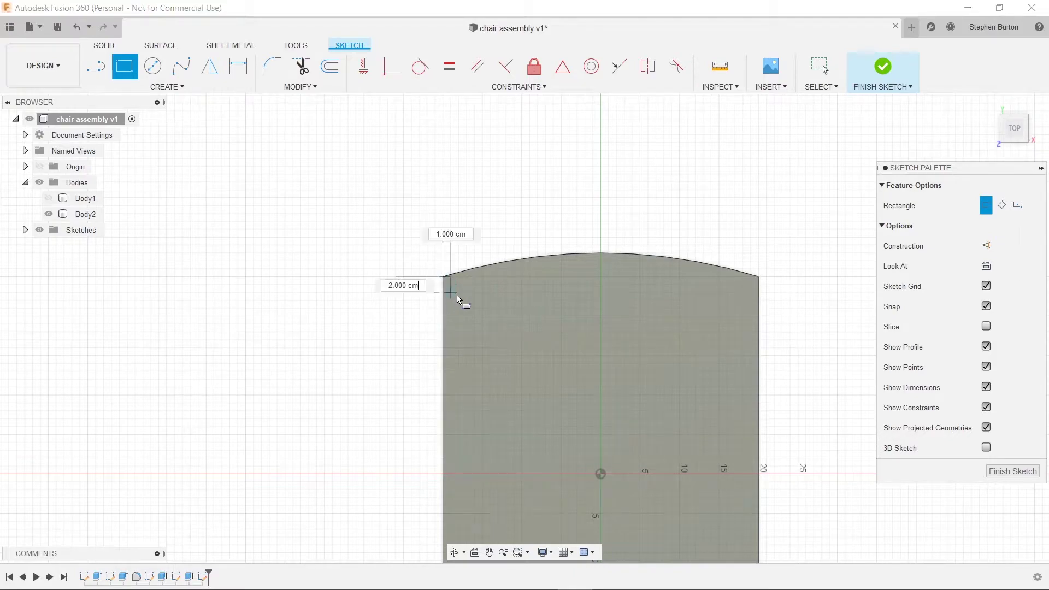
click(484, 319)
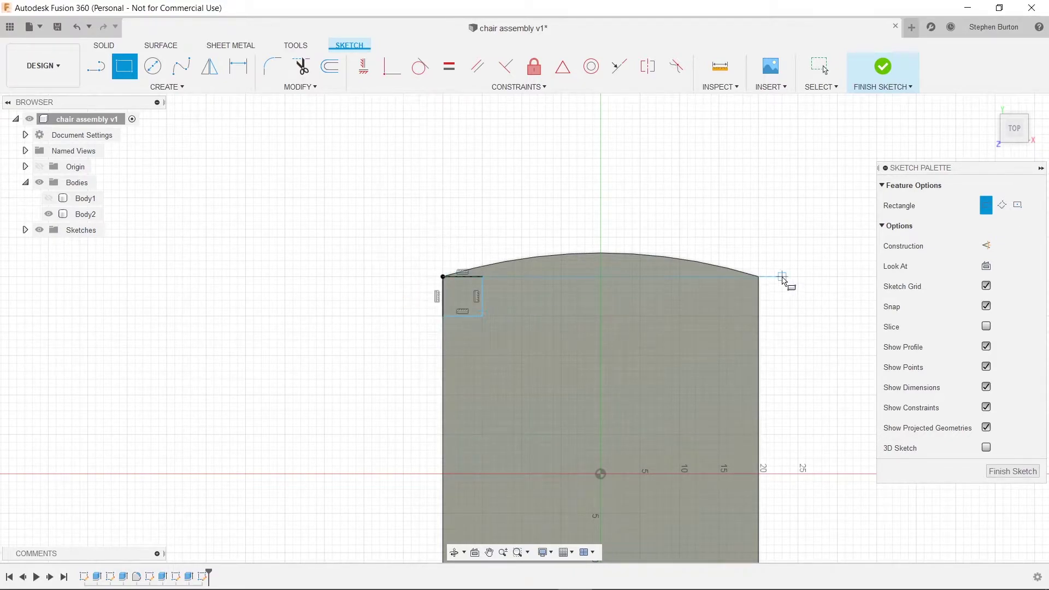
click(758, 277)
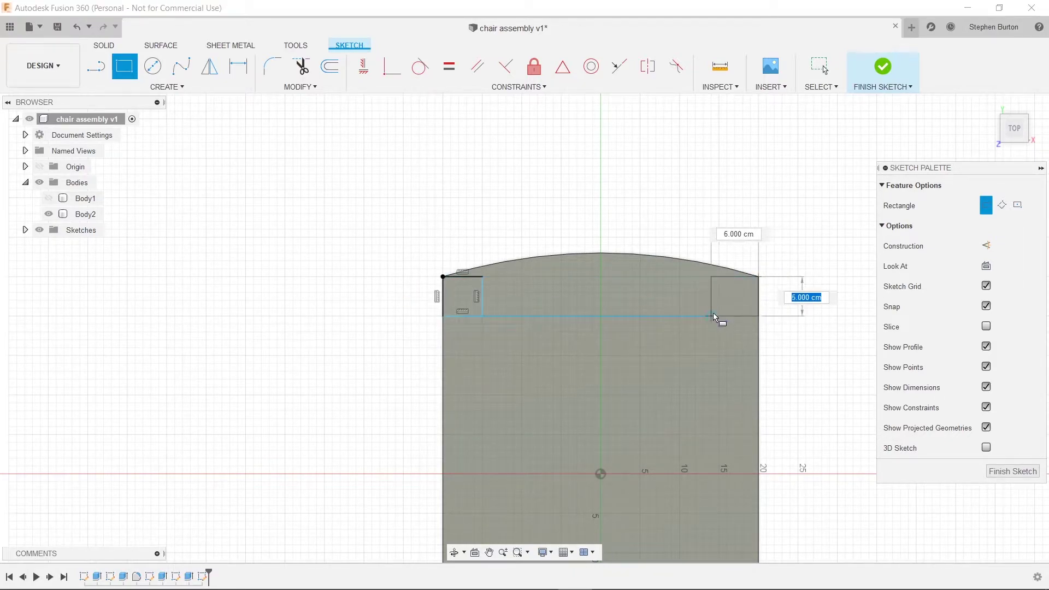
click(719, 316)
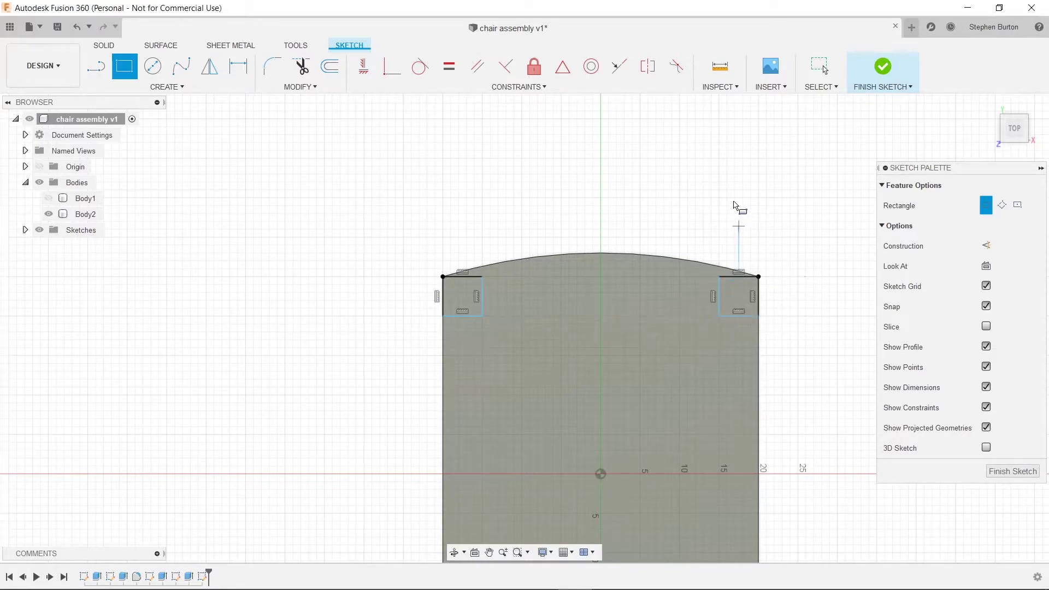
mouse_move(603, 346)
shift+middle_down()
mouse_move(693, 241)
mouse_move(691, 182)
mouse_move(687, 237)
mouse_move(660, 297)
mouse_move(599, 323)
mouse_move(606, 329)
shift+middle_up()
key(r)
mouse_move(625, 230)
shift+middle_down()
mouse_move(581, 227)
mouse_move(604, 208)
shift+middle_up()
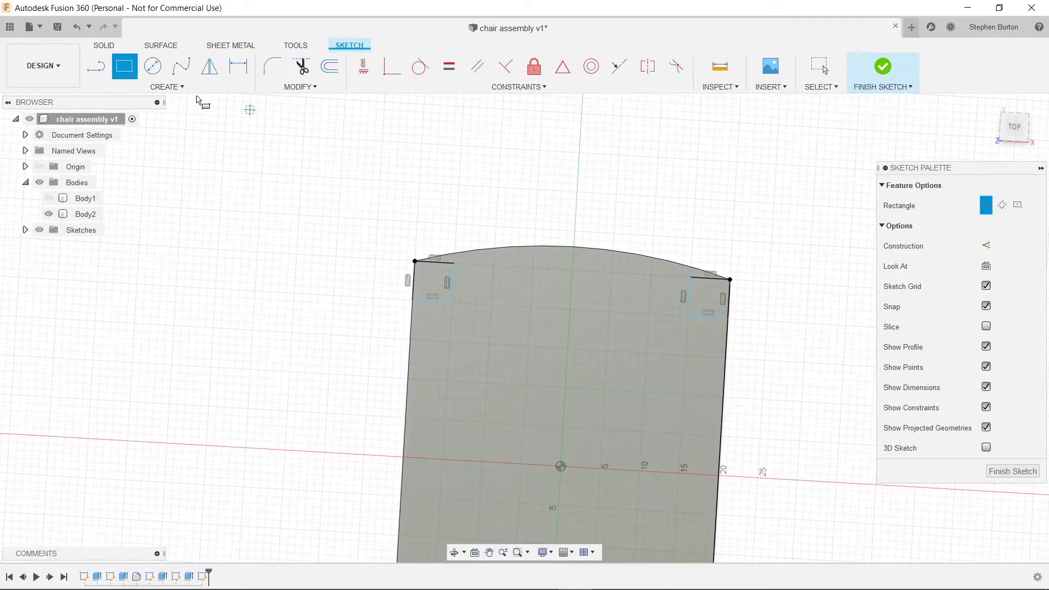
Draw a 3 cm diameter circle centred in each of the two corner squares on the seat's top face
click(152, 66)
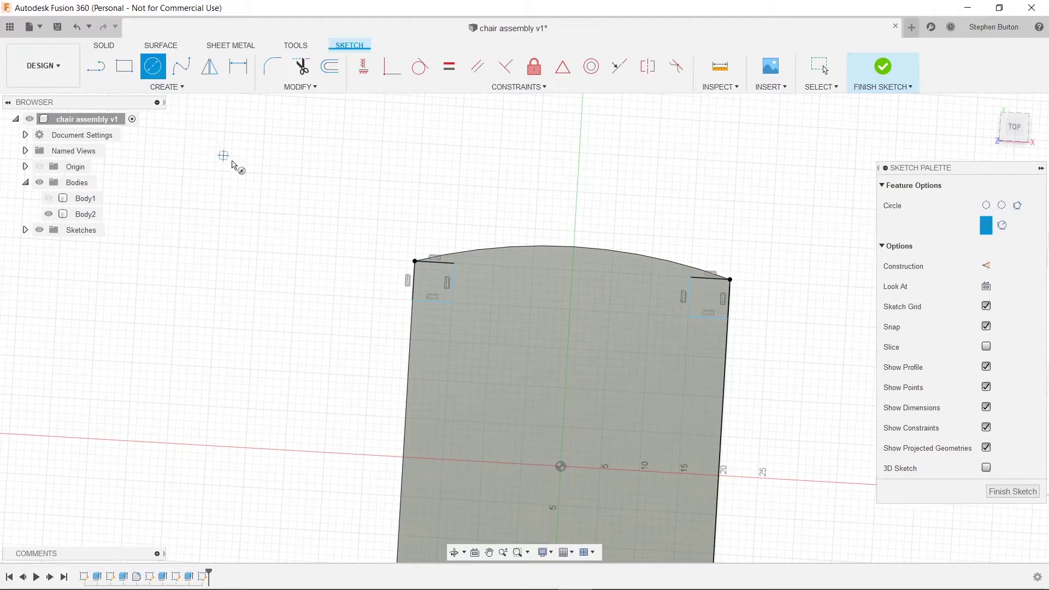
key(Escape)
key(c)
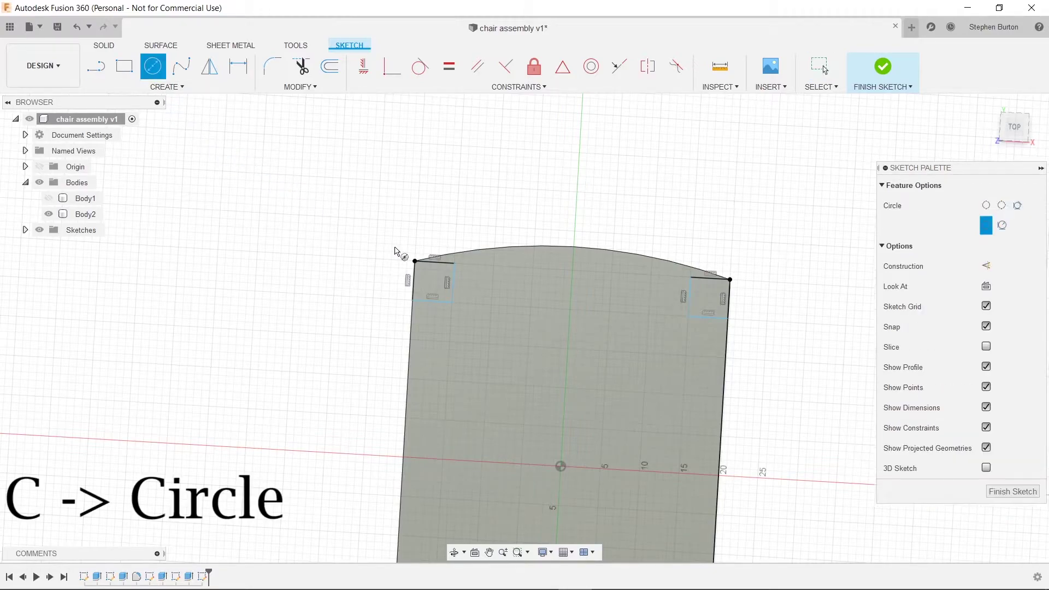
click(433, 281)
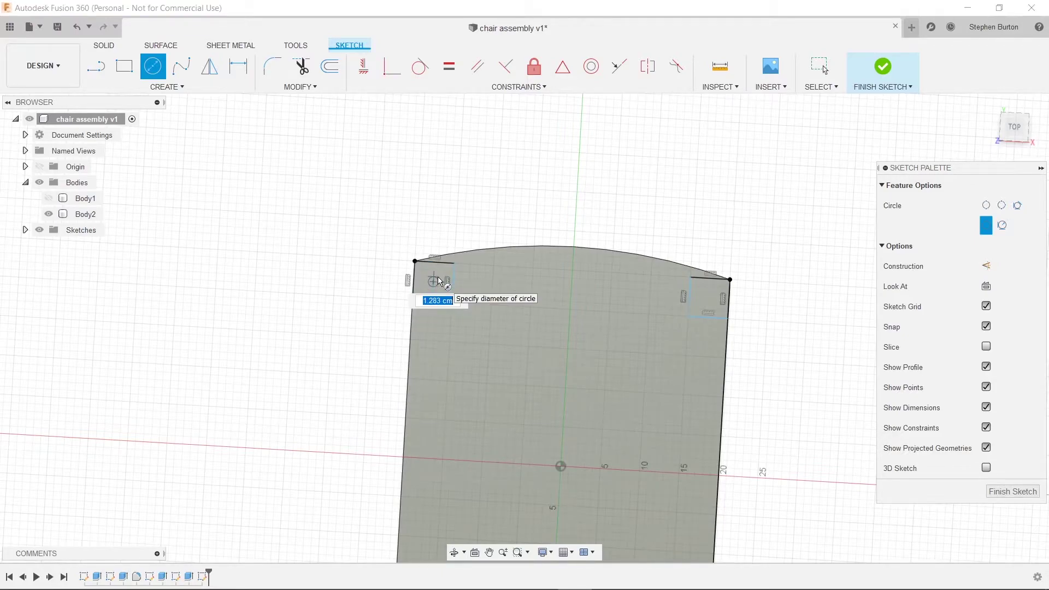
key(Tab)
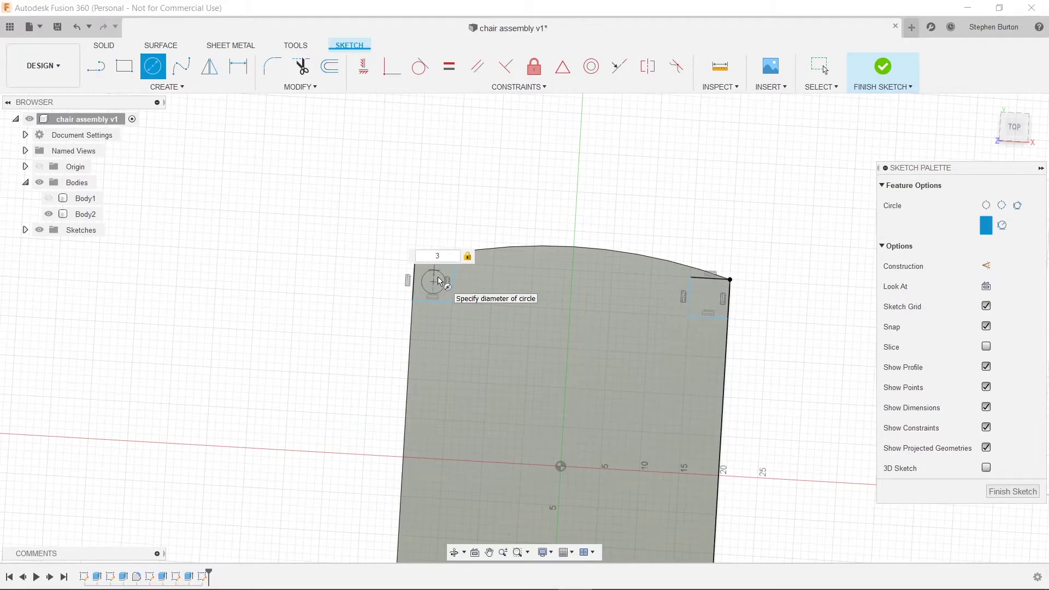
key(Return)
key(Escape)
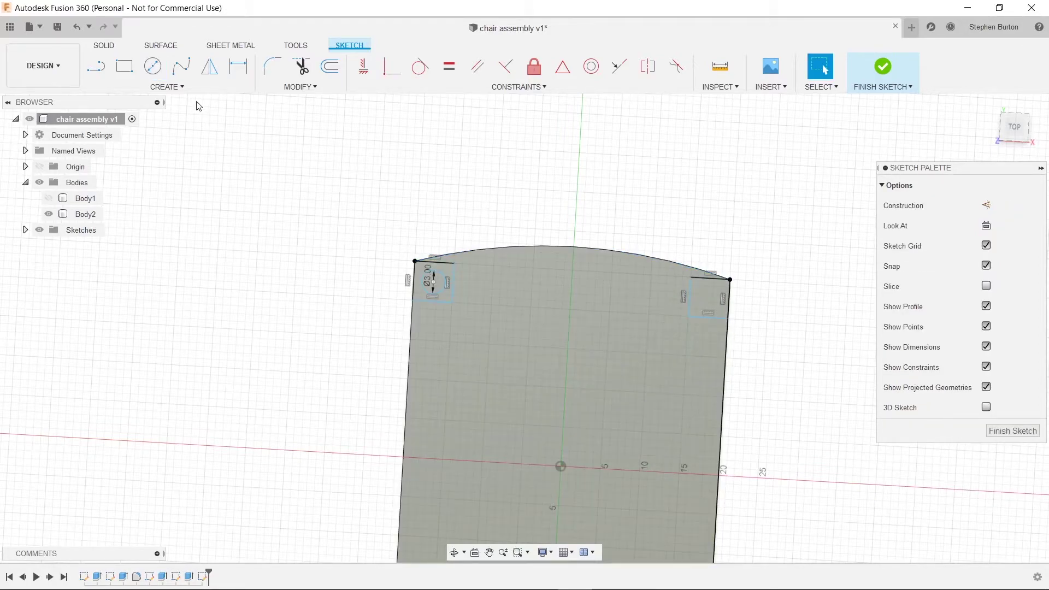
key(c)
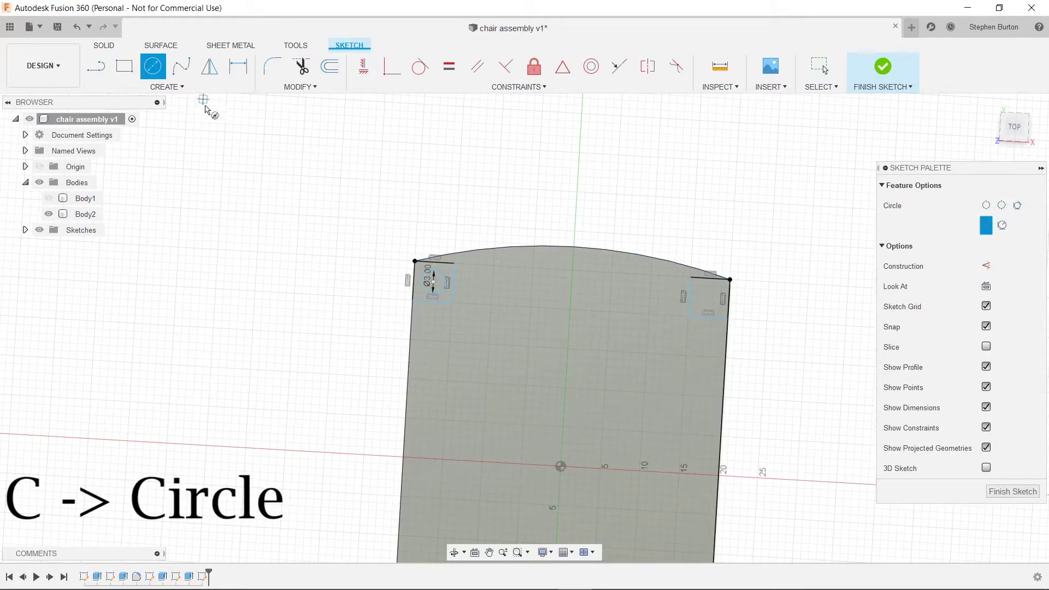
click(708, 298)
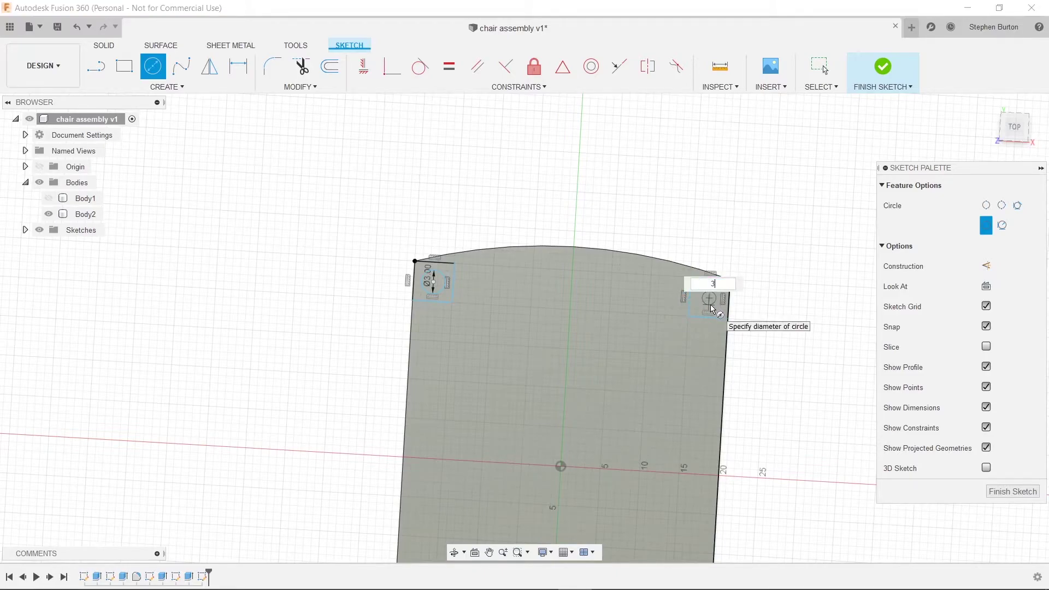
key(Return)
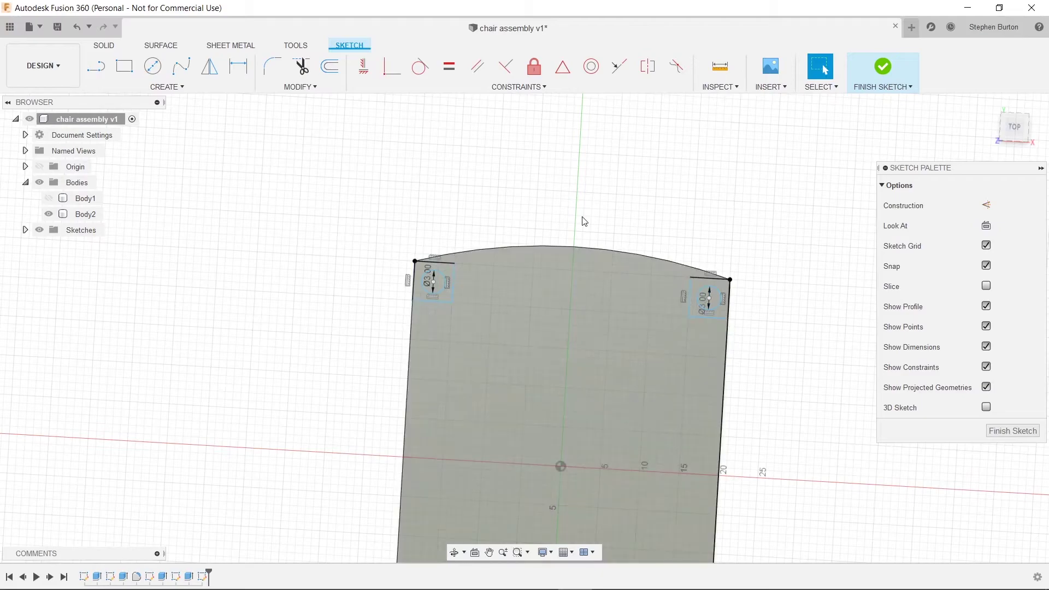
Cut both corner circles 5 cm down into the seat with Press Pull to make the backrest post holes
key(q)
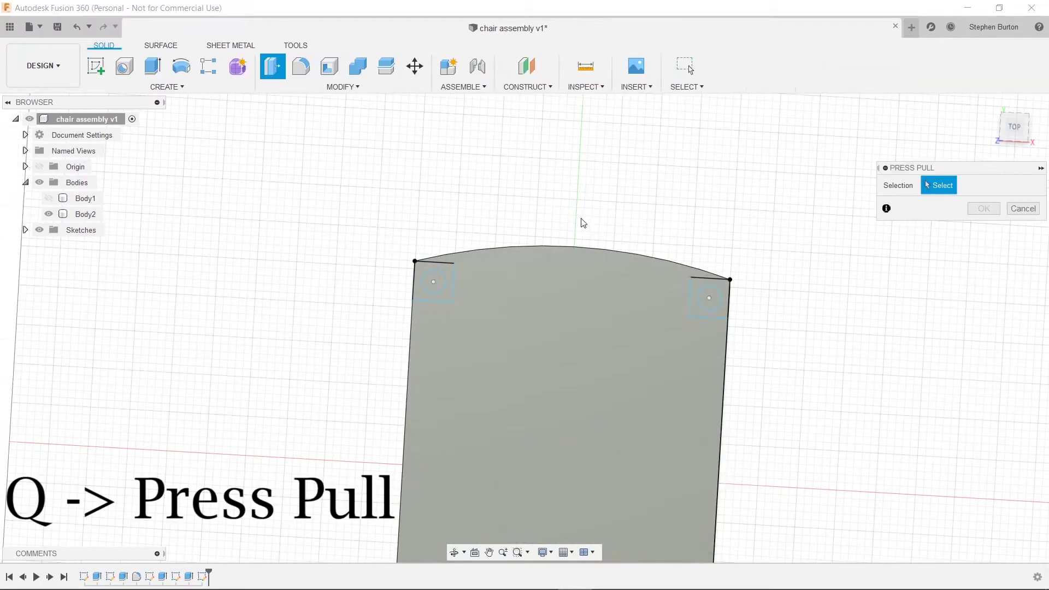
click(433, 282)
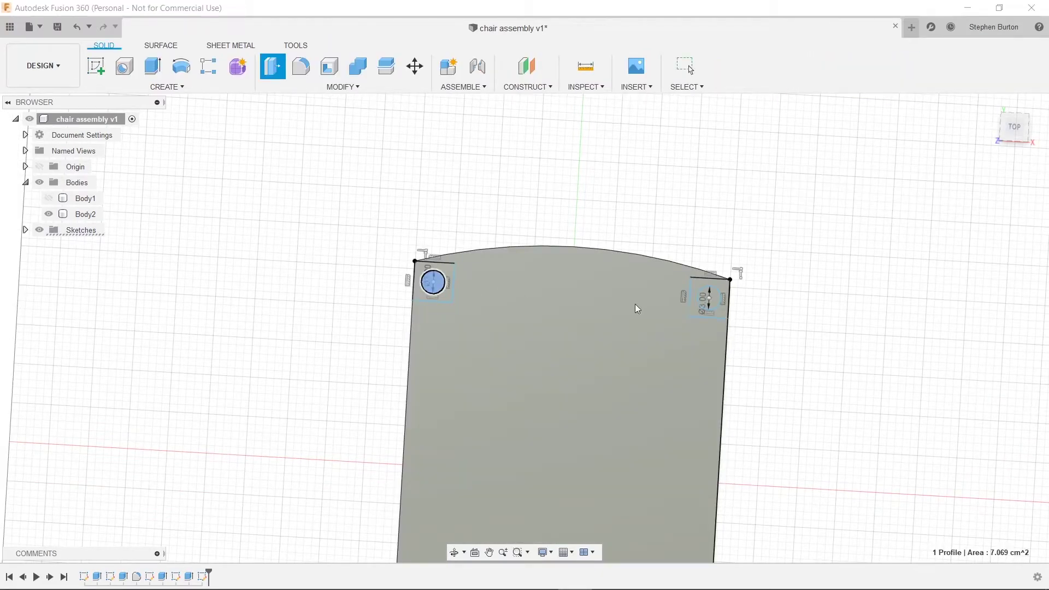
click(708, 298)
shift+middle_drag(487, 381, 508, 332)
mouse_move(427, 327)
mouse_down()
mouse_move(427, 421)
mouse_move(437, 343)
mouse_up()
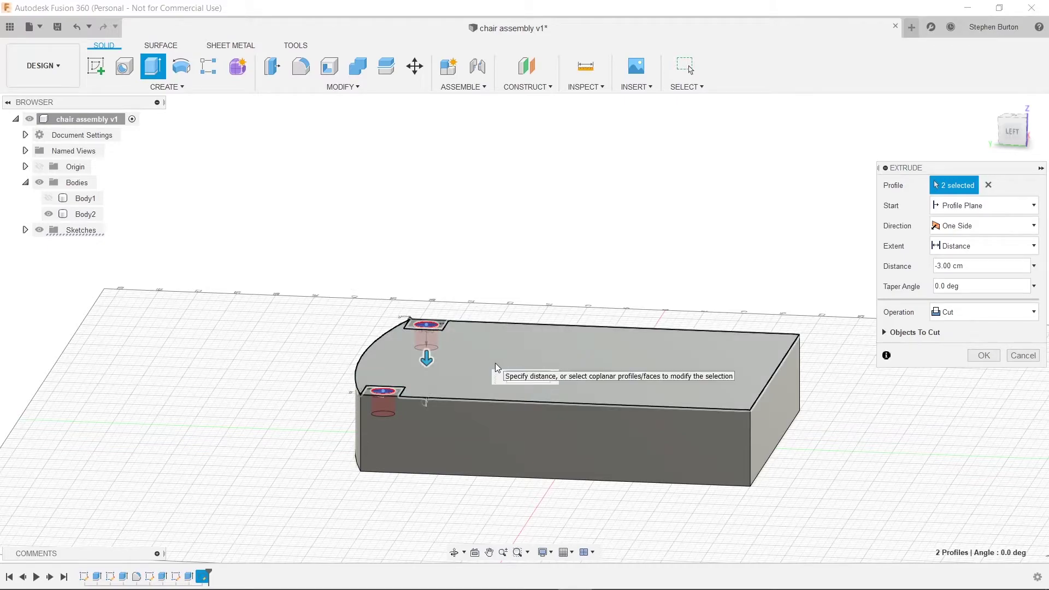
text(-5)
key(Return)
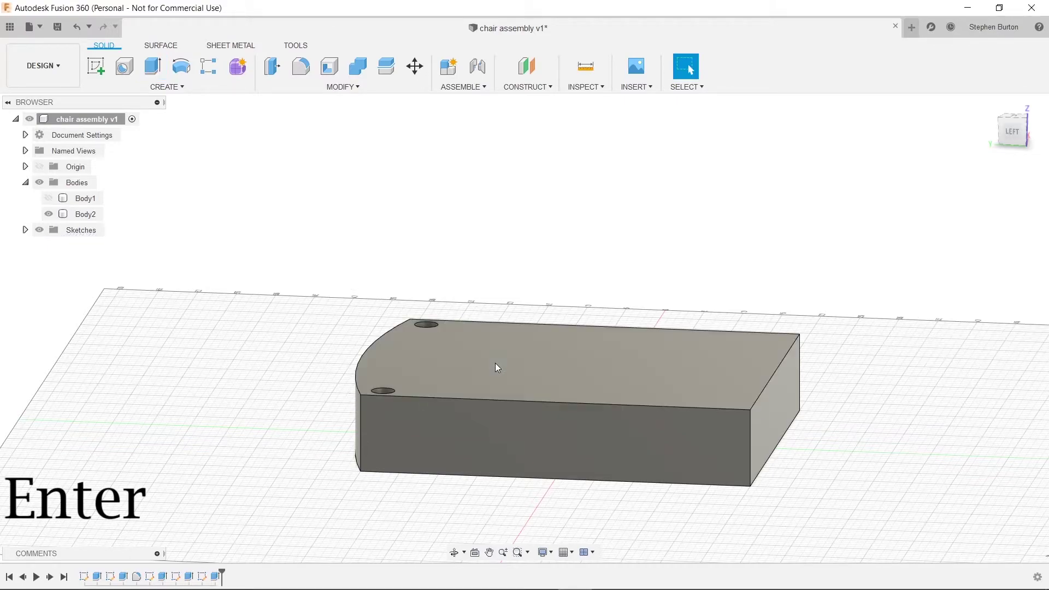
Try a 1 cm fillet on all four edges around the top face of the seat with its post holes
shift+middle_drag(490, 363, 445, 363)
click(451, 365)
mouse_move(516, 377)
shift+middle_down()
mouse_move(645, 316)
mouse_move(662, 294)
mouse_move(608, 215)
shift+middle_up()
shift+middle_drag(546, 299, 512, 431)
scroll(604, 402, down, 2)
shift+middle_drag(605, 402, 832, 335)
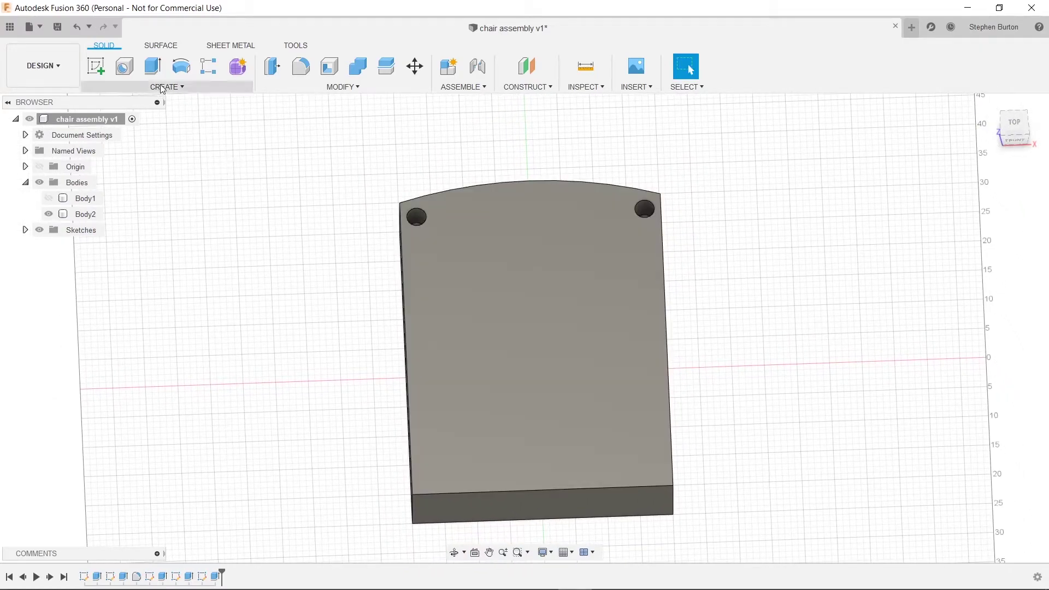
click(304, 72)
middle_drag(609, 314, 587, 283)
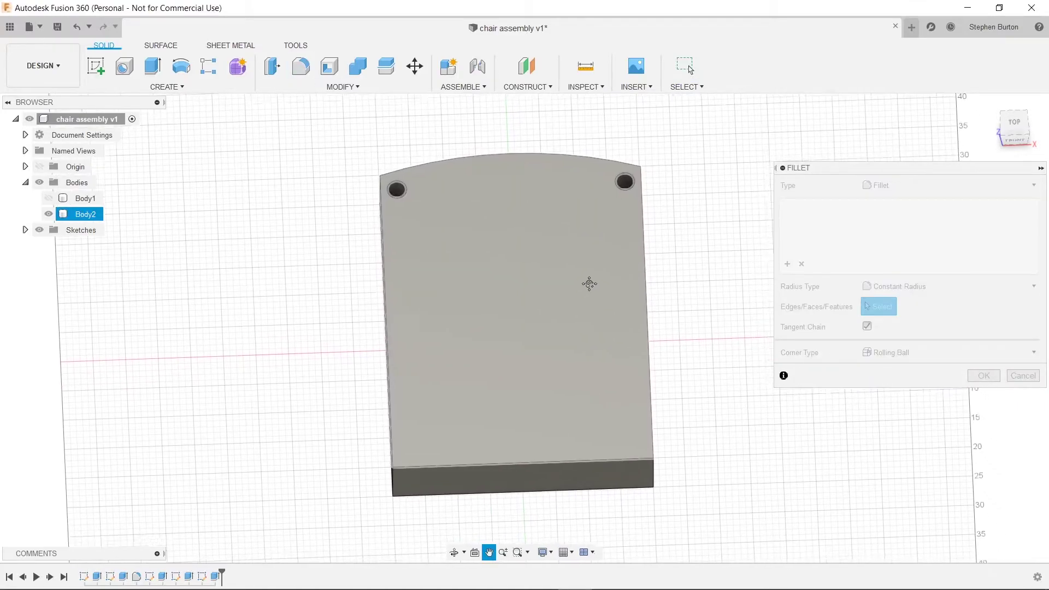
click(645, 299)
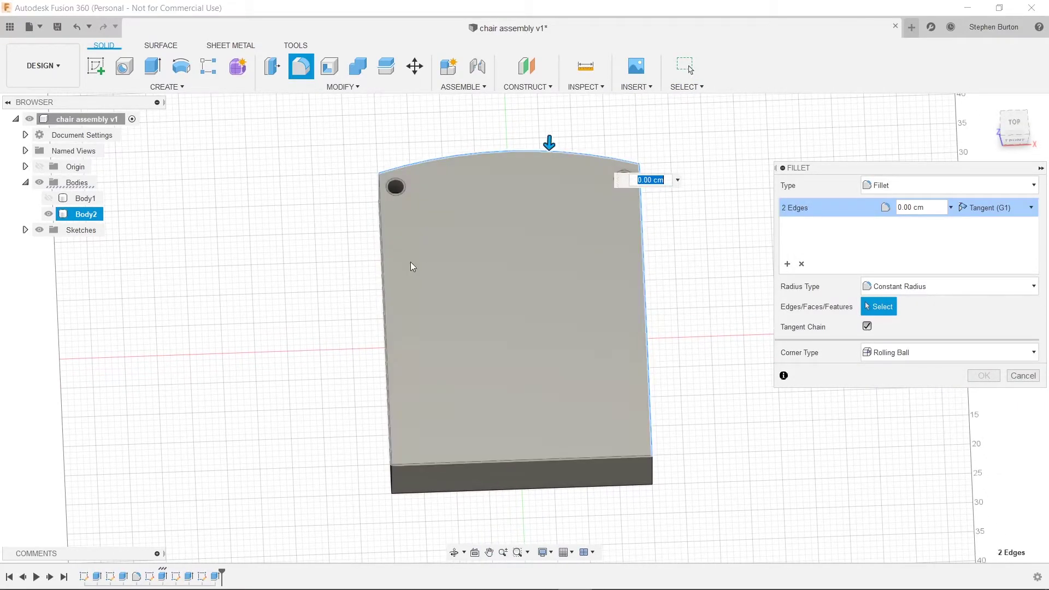
click(386, 320)
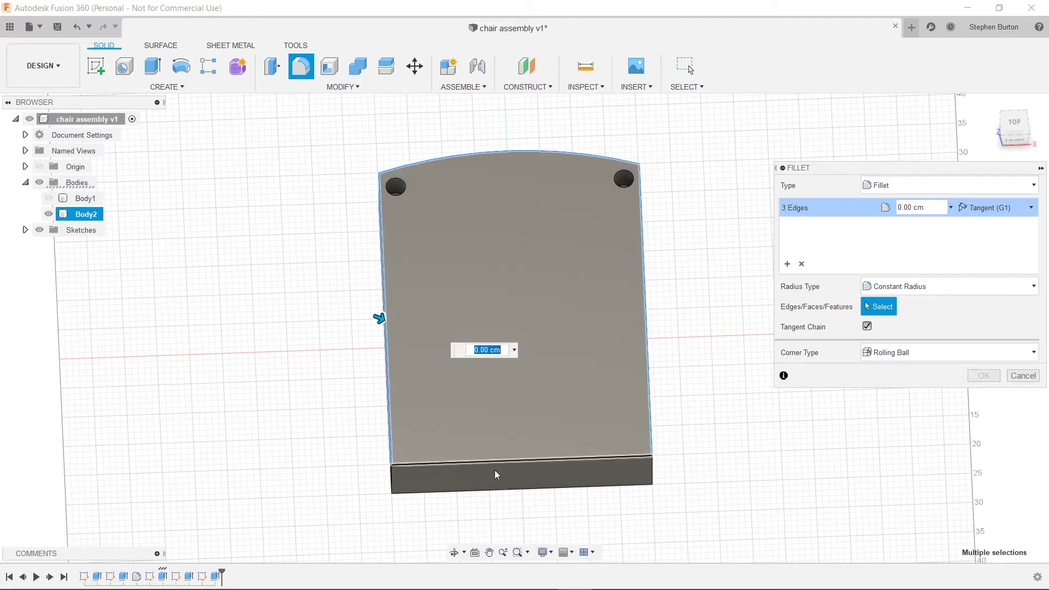
click(521, 462)
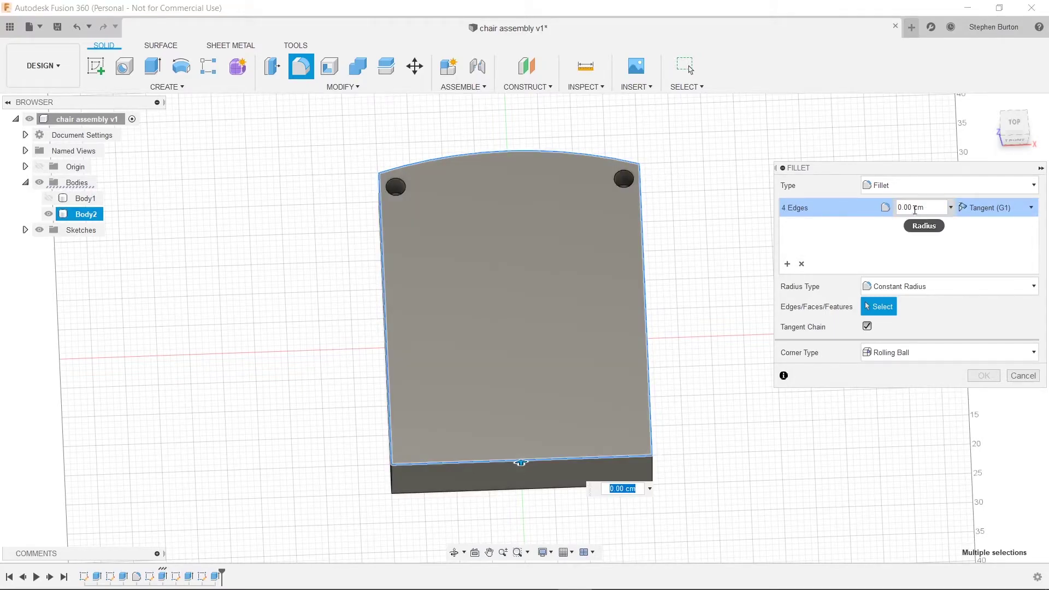
double_click(914, 210)
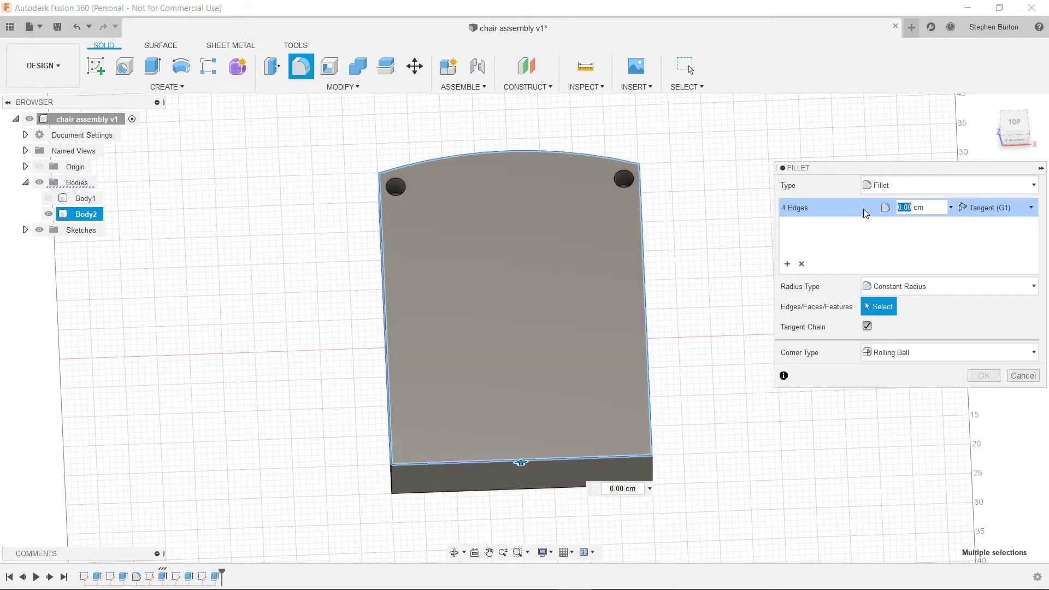
text(1)
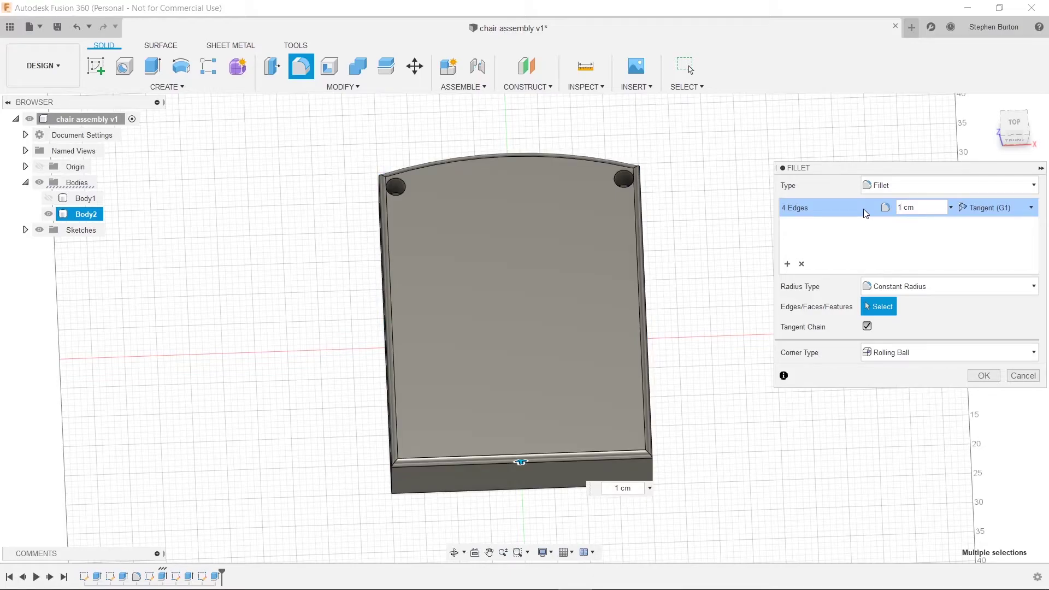
Inspect the four-edge fillet preview near the post holes and along the seat's front, and cancel the fillet
shift+middle_drag(732, 241, 620, 205)
scroll(624, 186, up, 5)
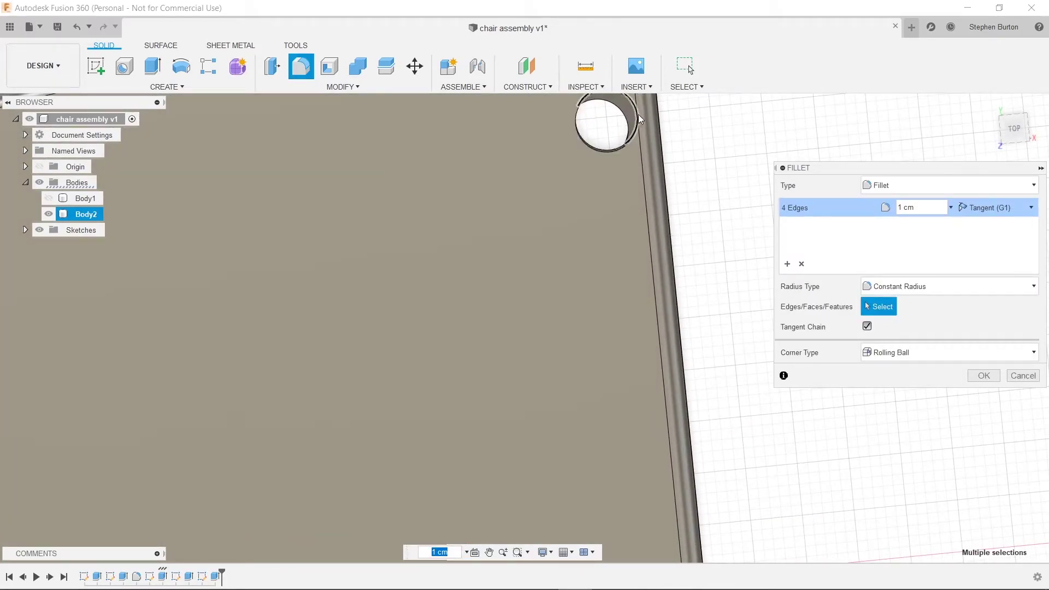
scroll(686, 213, down, 5)
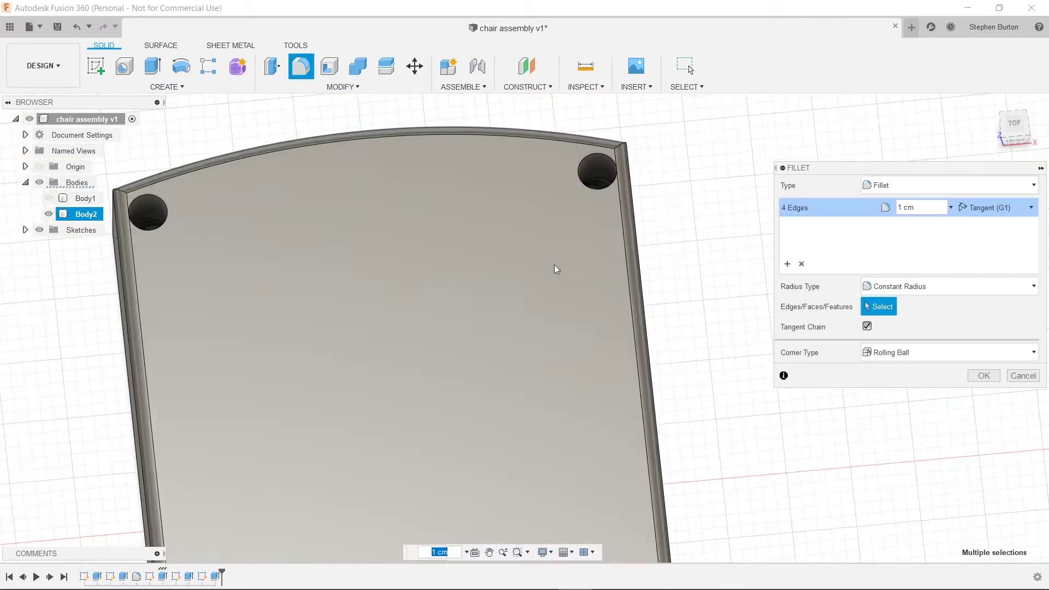
scroll(415, 305, down, 3)
shift+middle_drag(339, 246, 462, 286)
scroll(441, 243, down, 2)
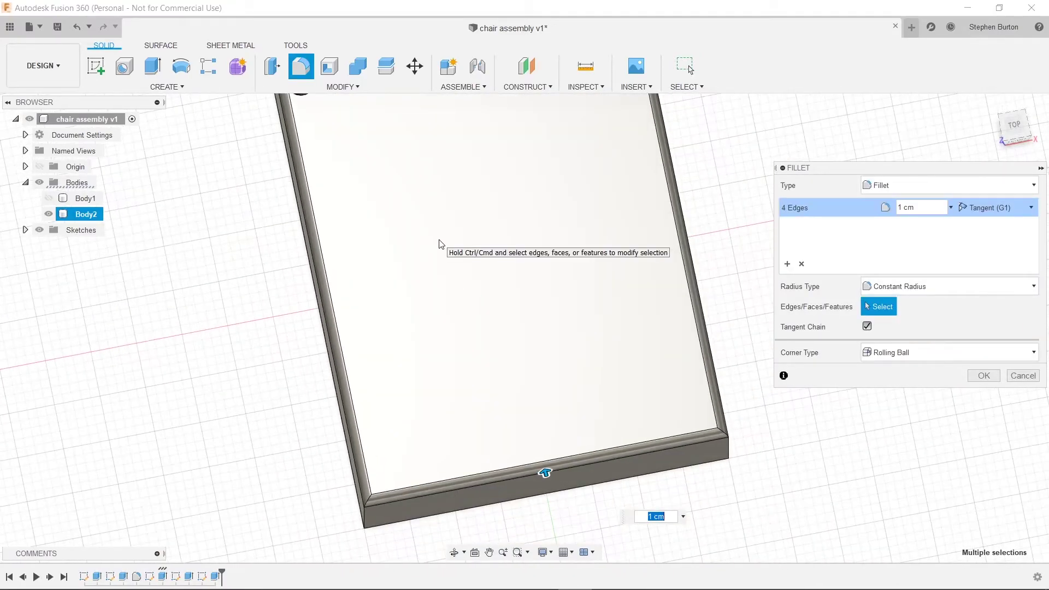
shift+middle_drag(440, 244, 497, 307)
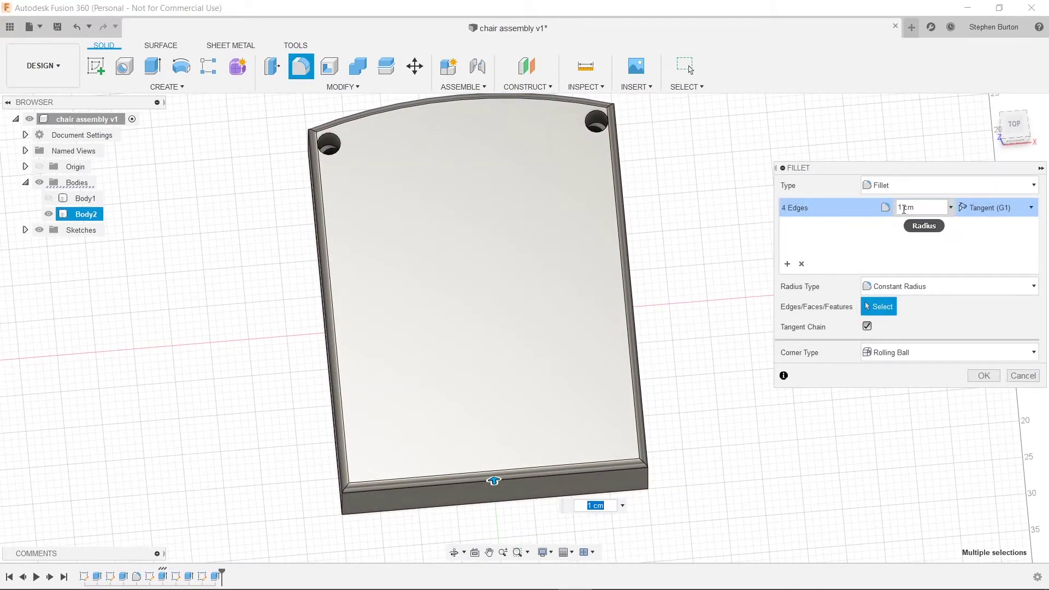
click(1022, 376)
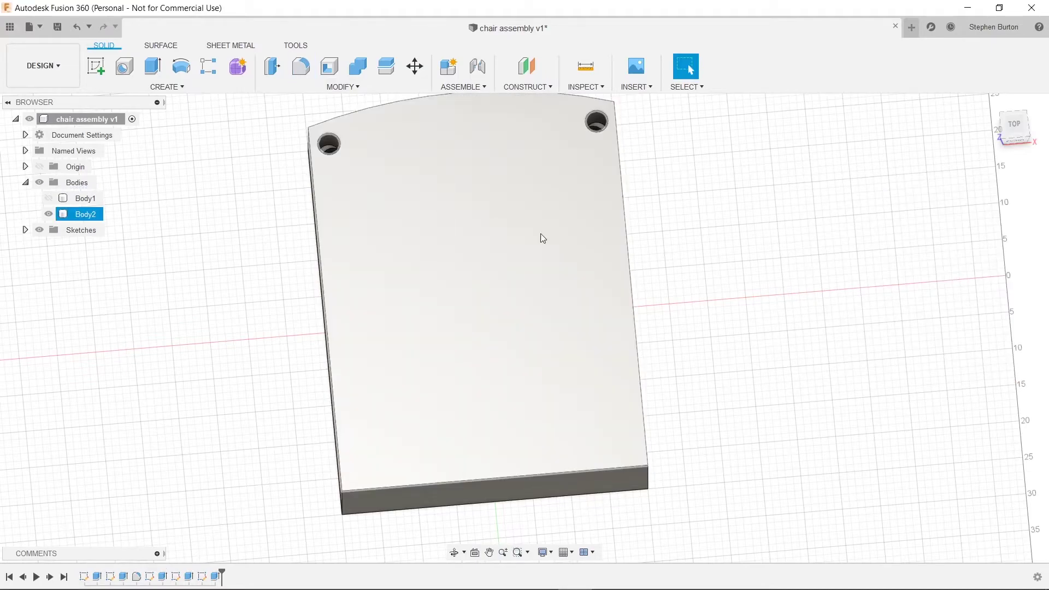
Fillet the seat's two top side edges and its curved top back edge with a 1 cm radius
middle_drag(563, 247, 538, 270)
key(f)
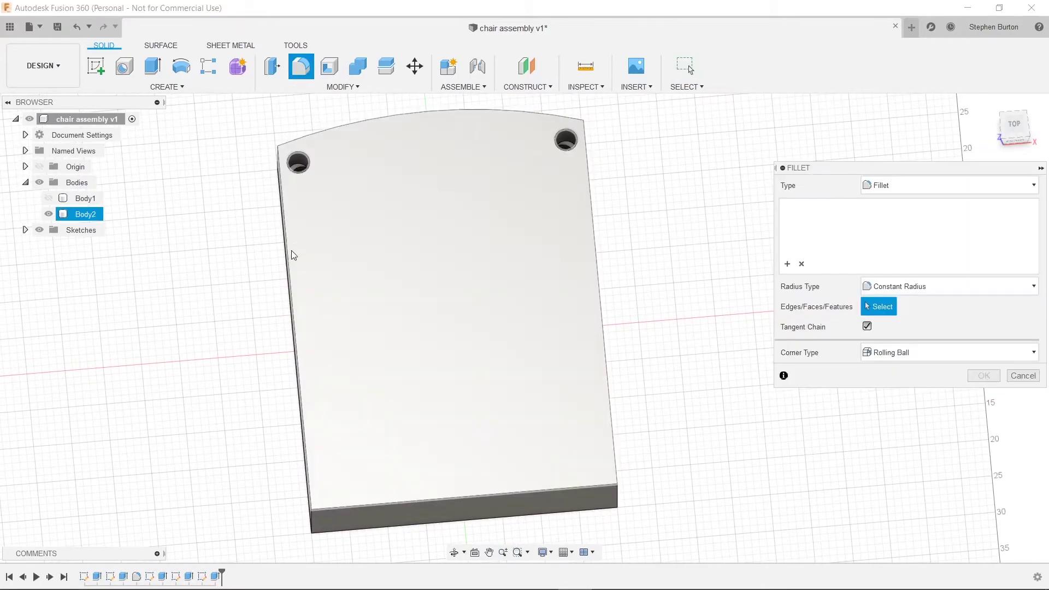
click(290, 263)
click(341, 117)
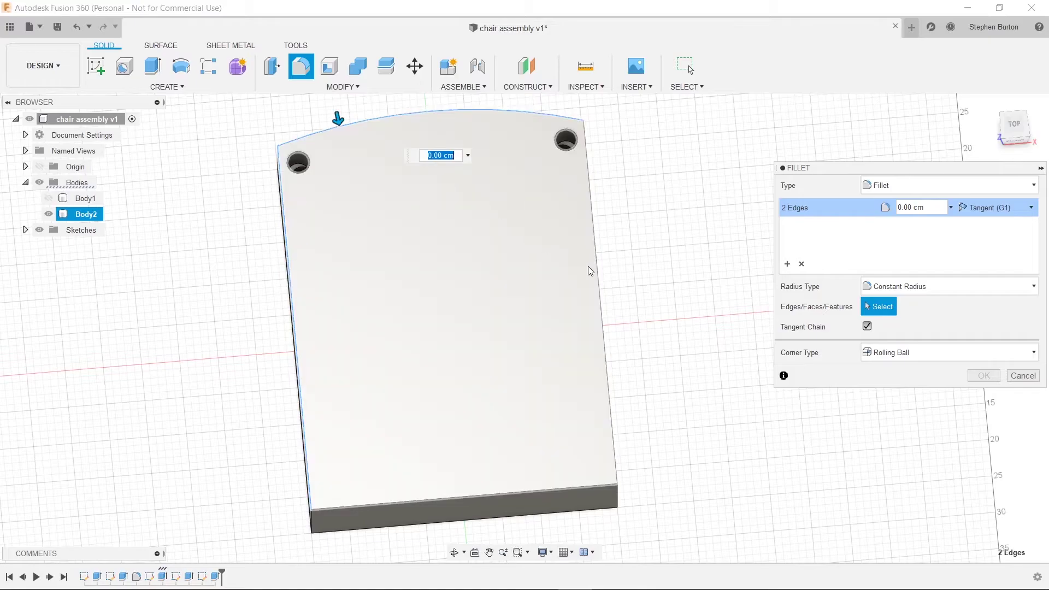
click(596, 273)
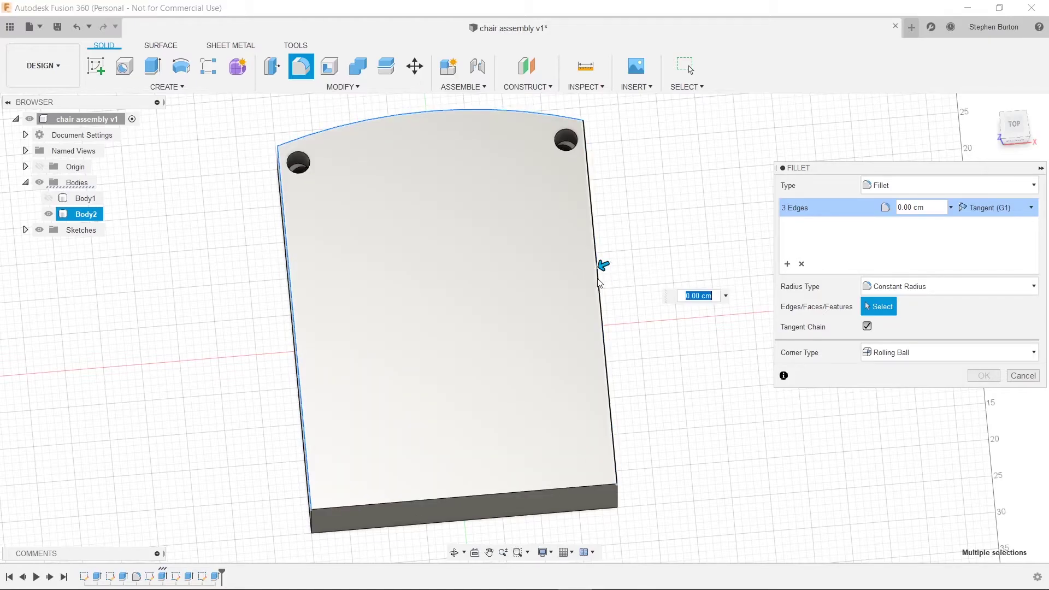
shift+middle_drag(599, 287, 499, 300)
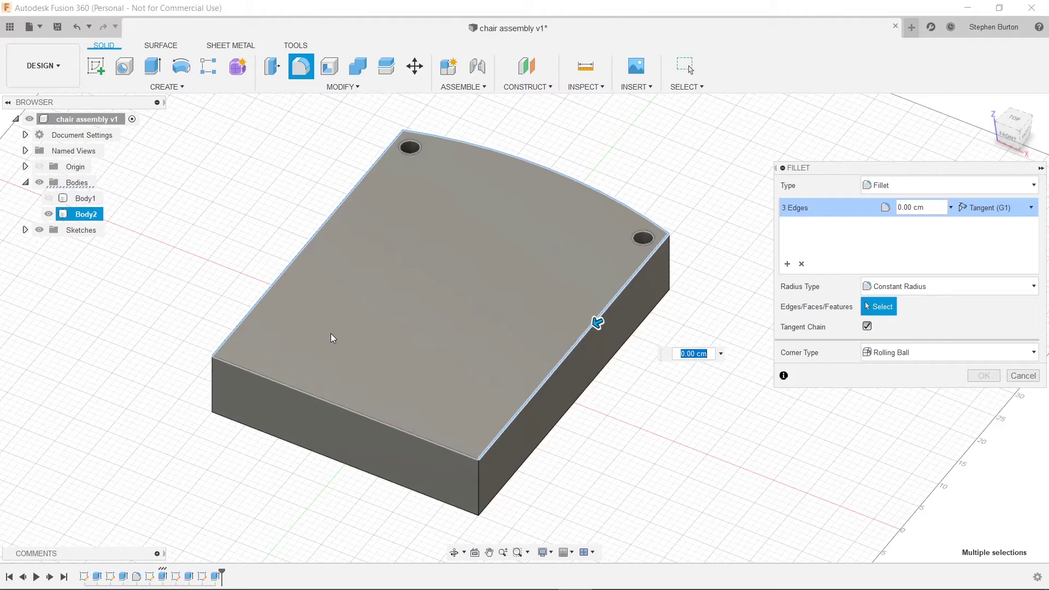
mouse_move(332, 338)
shift+middle_down()
mouse_move(341, 330)
mouse_move(355, 352)
shift+middle_up()
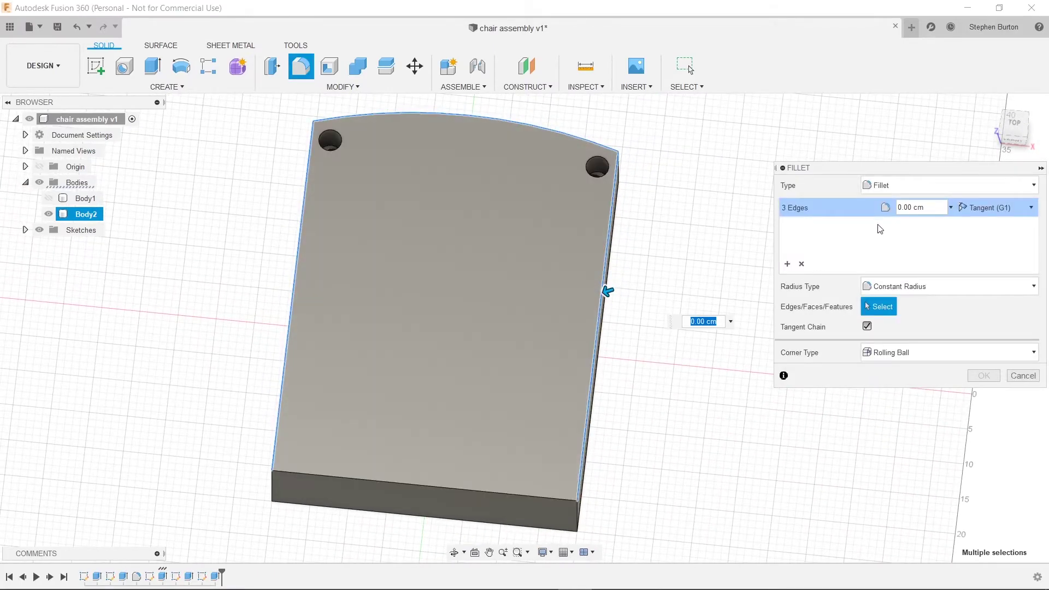
double_click(918, 207)
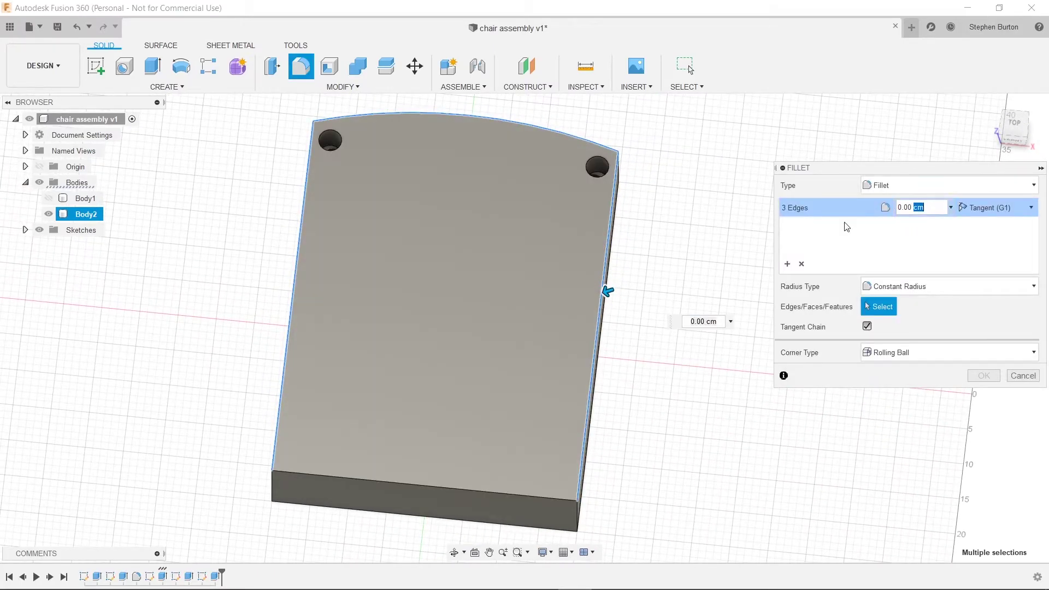
double_click(914, 207)
text(1)
key(Return)
click(559, 225)
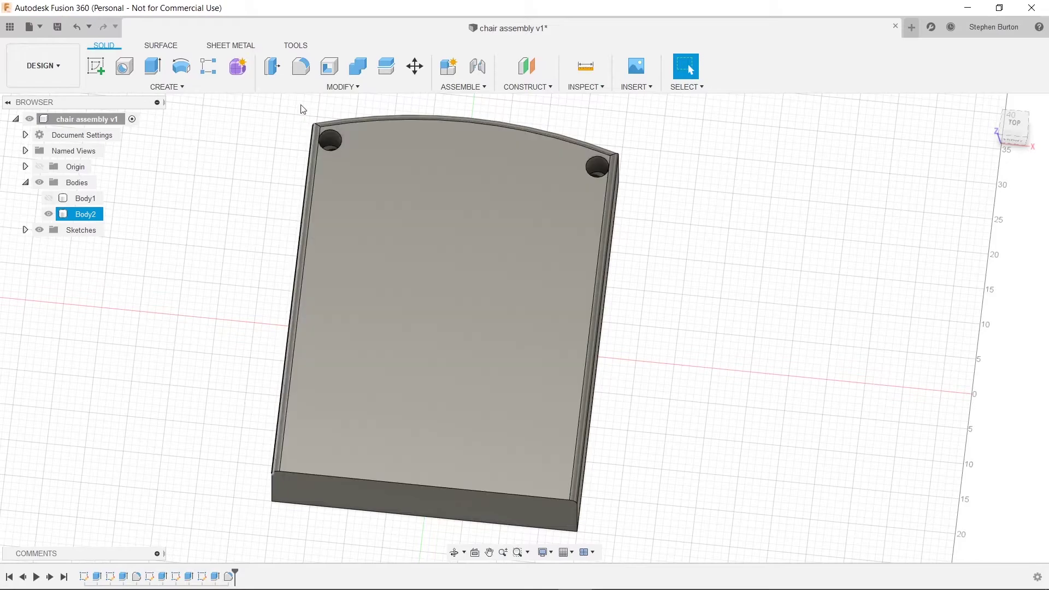
Fillet the chain of edges along the seat's front top edge and front corners with a 2 cm radius
click(300, 66)
click(458, 489)
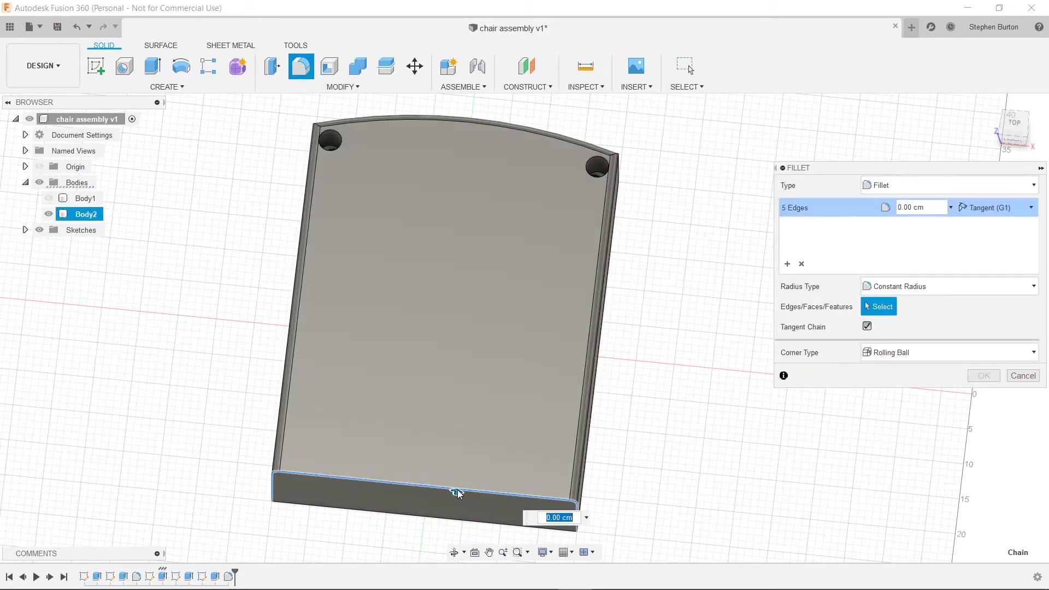
click(921, 206)
text(2)
key(Return)
click(612, 277)
Fillet the two vertical corner edges at the back of the seat with a 2 cm radius
shift+middle_drag(611, 277, 496, 259)
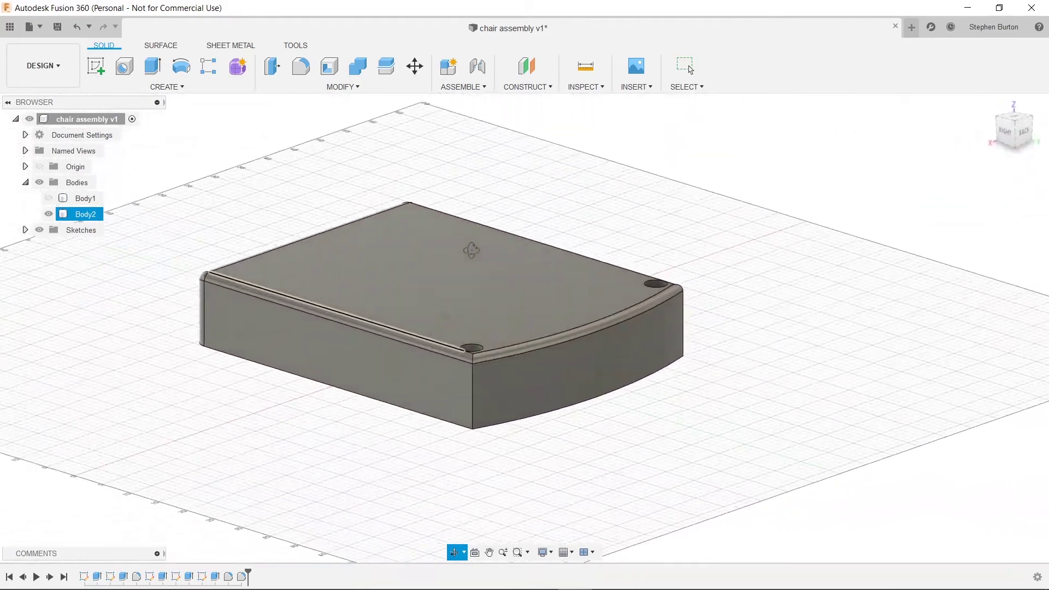
drag(470, 250, 516, 350)
key(Escape)
key(f)
shift+middle_drag(316, 157, 496, 441)
click(477, 455)
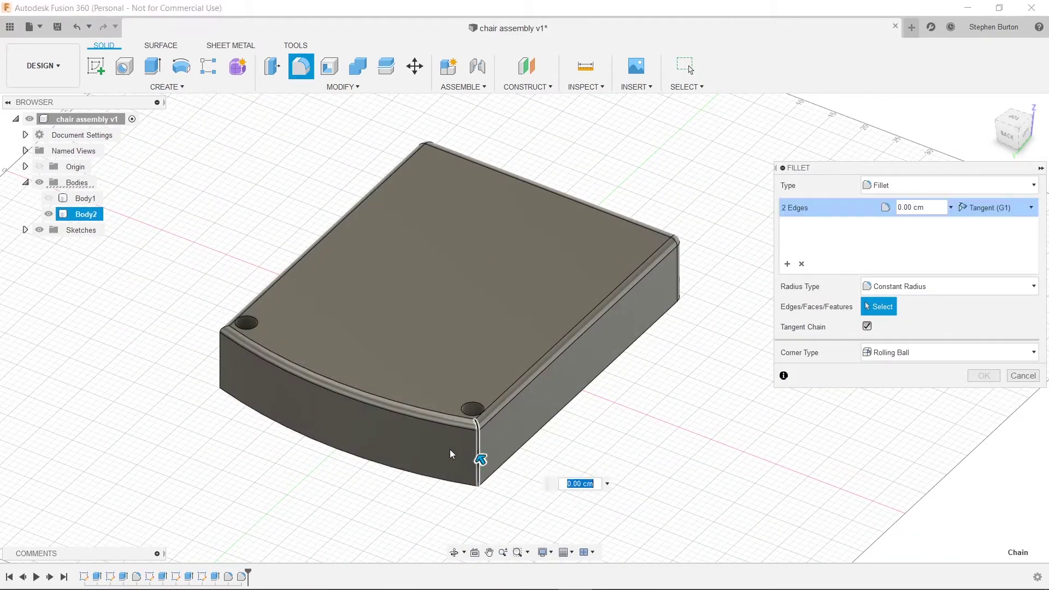
click(219, 363)
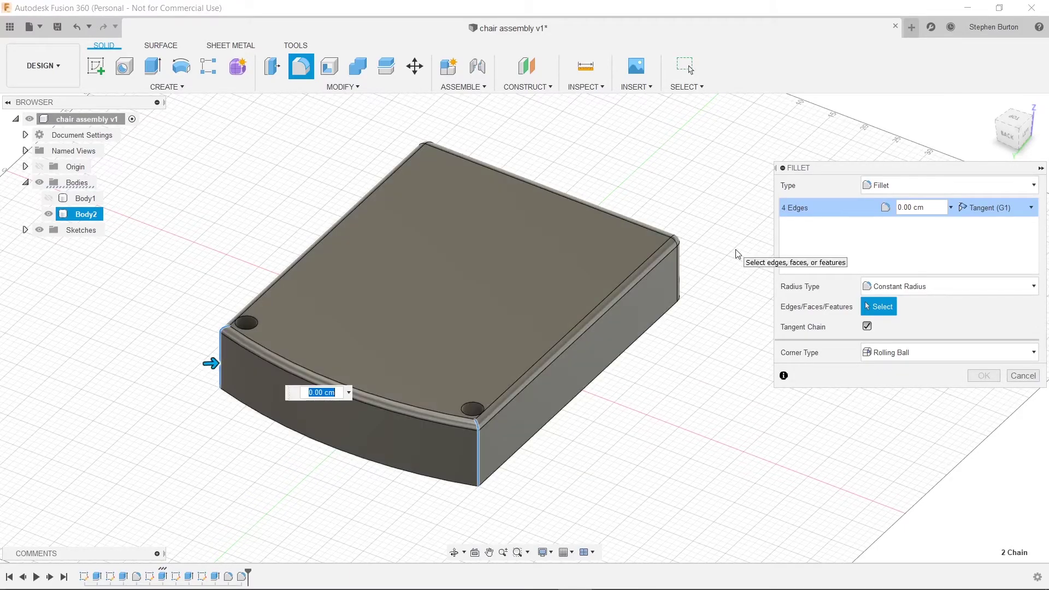
text(1)
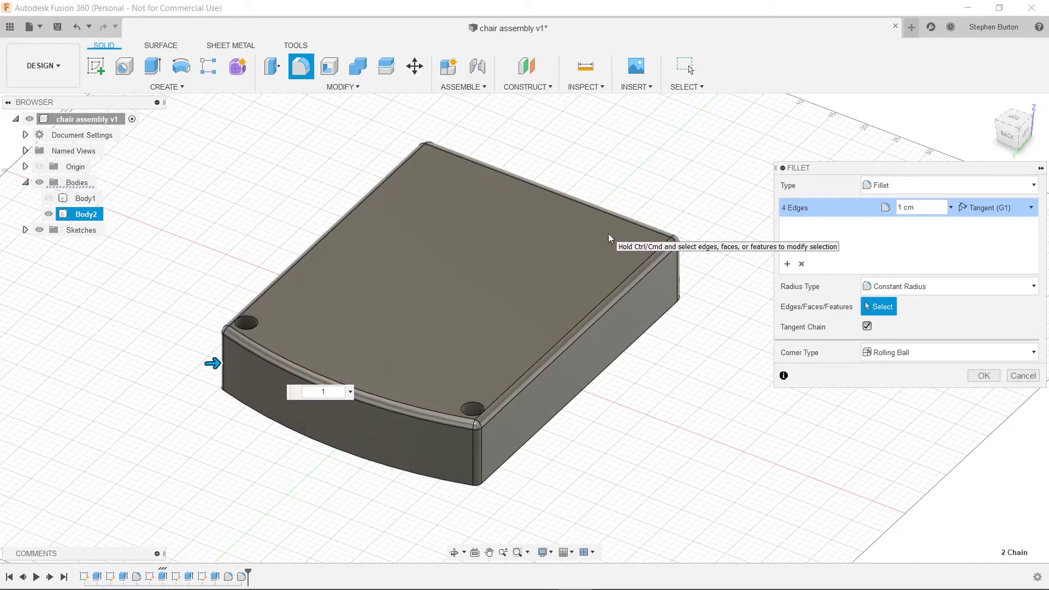
text(2)
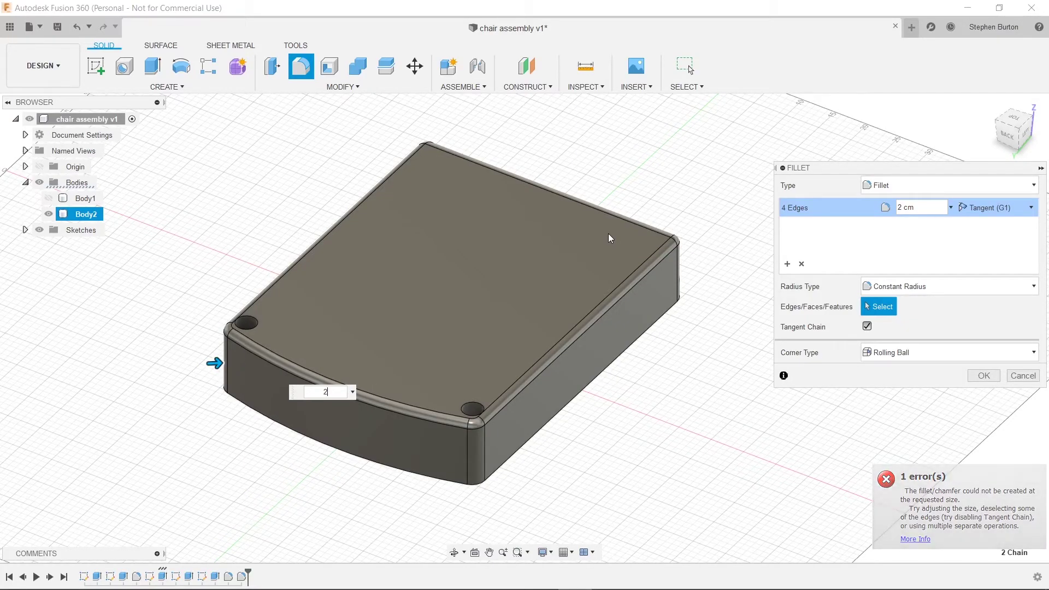
key(Return)
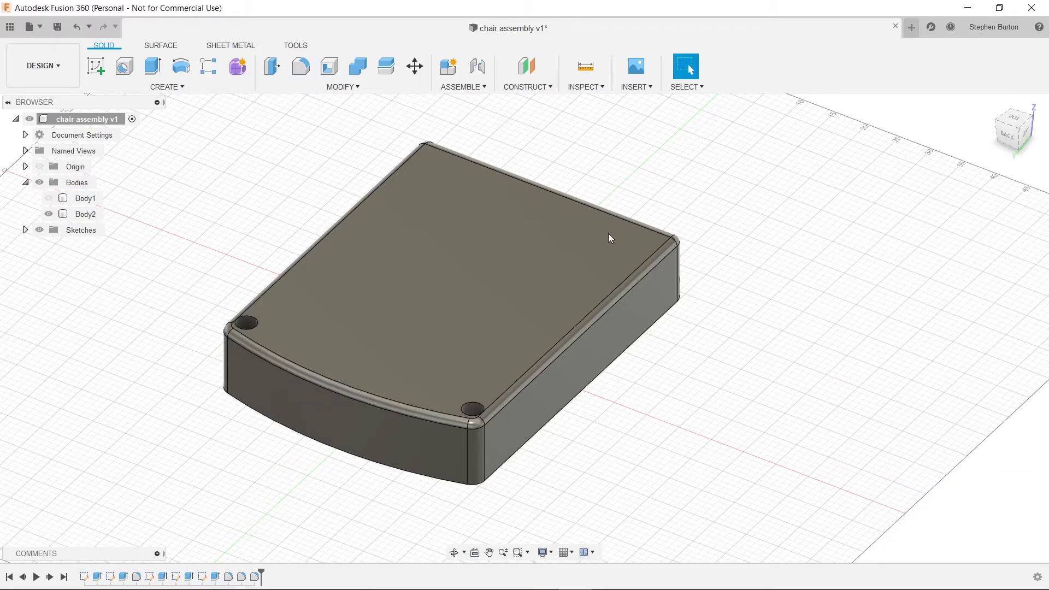
Apply the wood appearance already used in this design to the whole seat body
shift+middle_drag(749, 321, 573, 246)
click(574, 246)
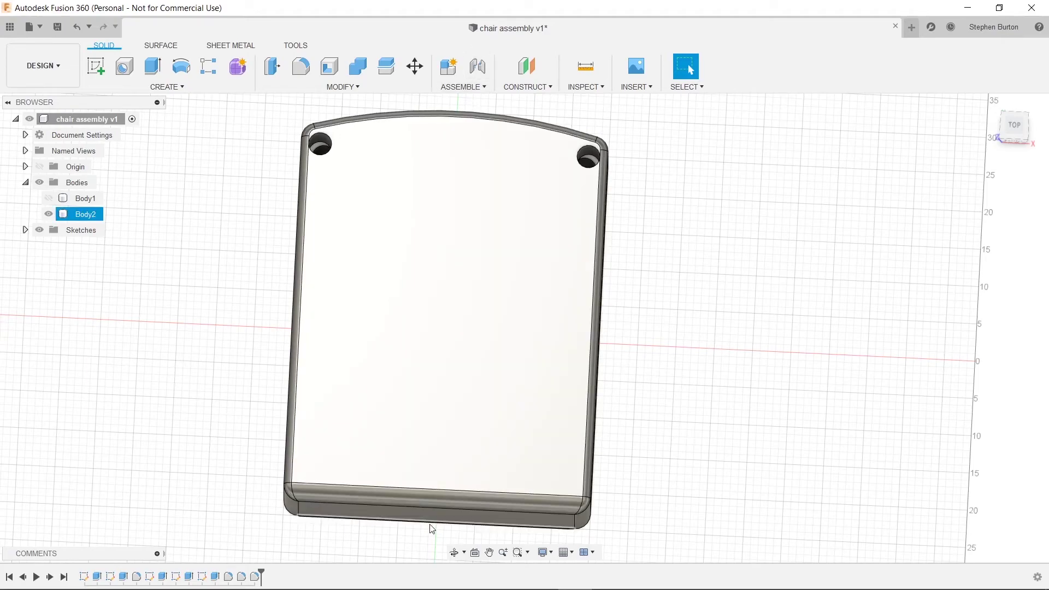
click(672, 381)
shift+middle_drag(672, 382, 693, 353)
scroll(666, 369, down, 5)
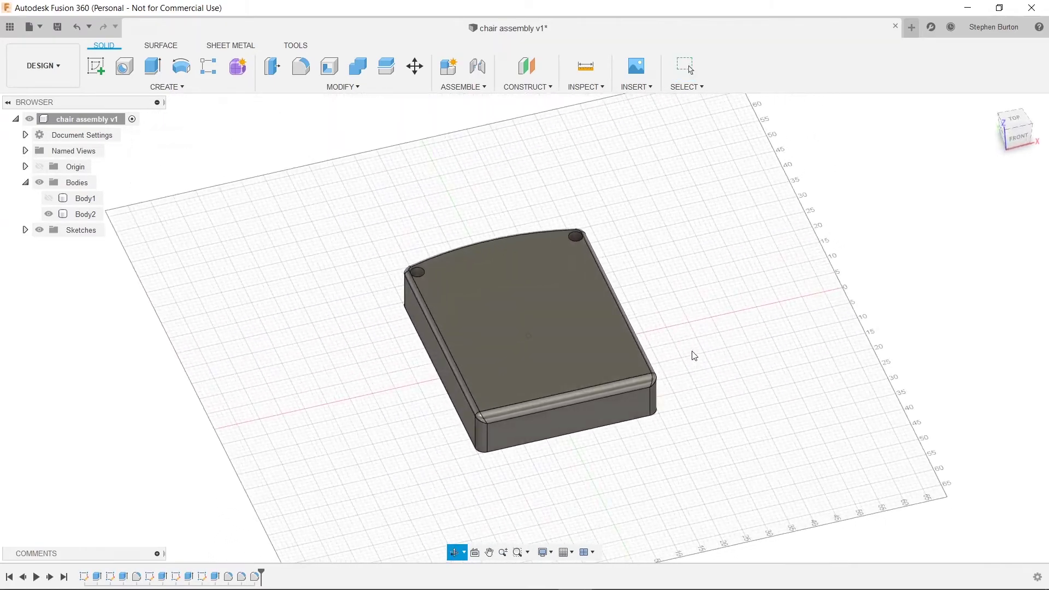
click(344, 88)
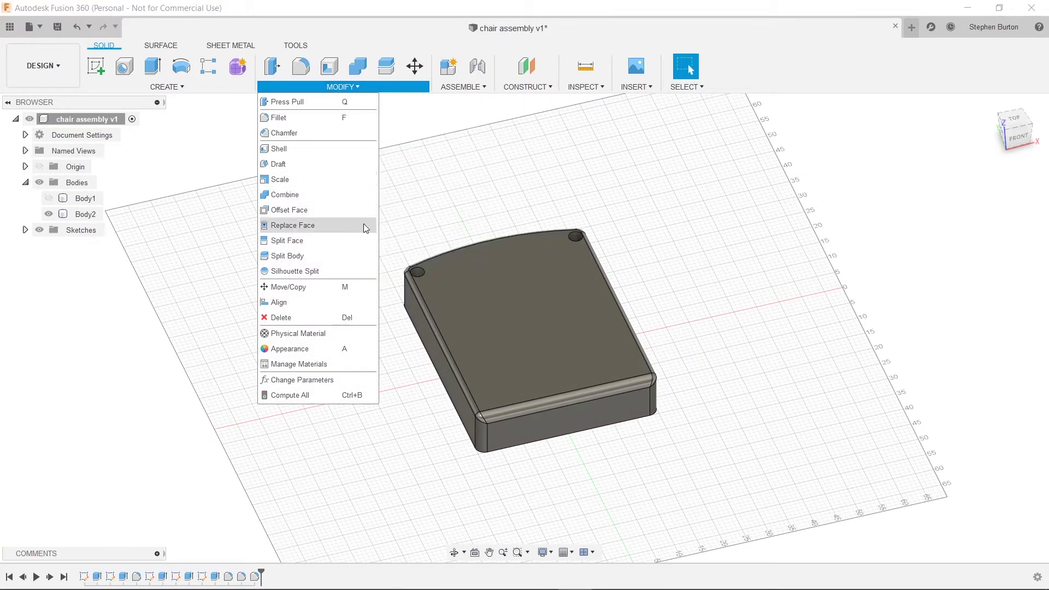
click(342, 350)
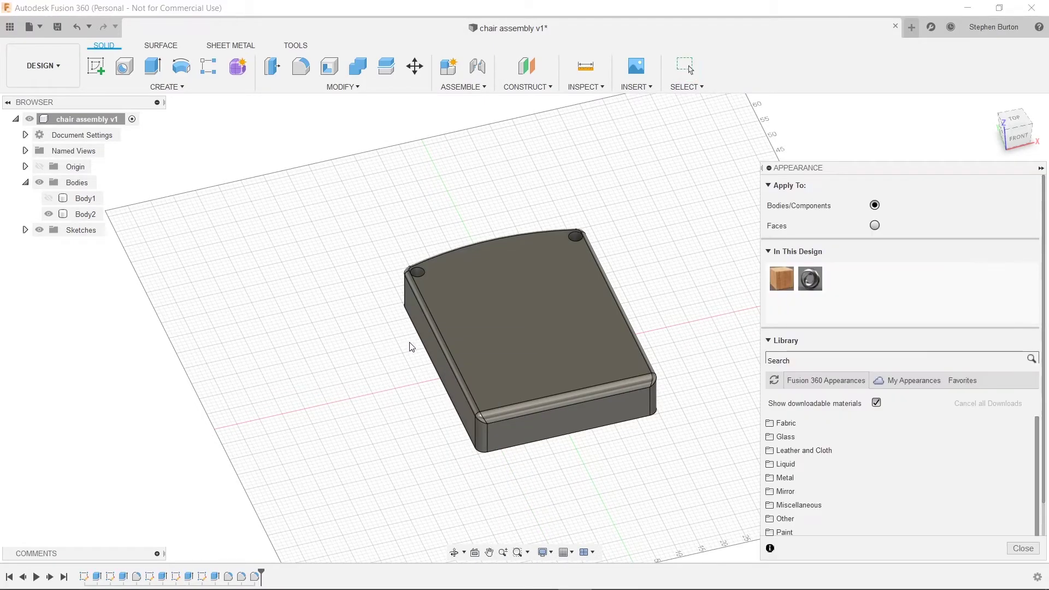
drag(781, 280, 572, 317)
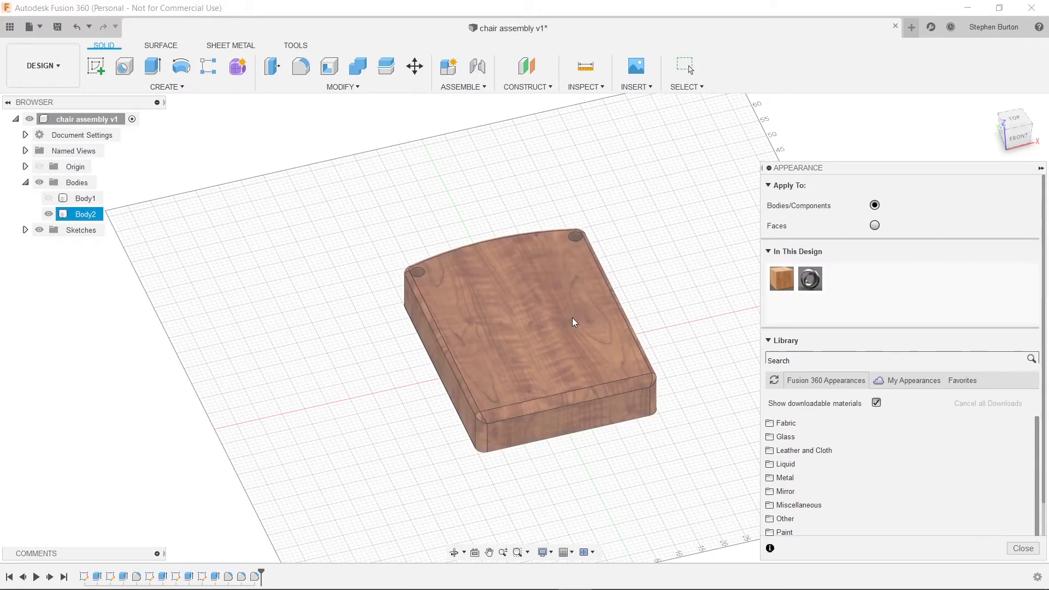
middle_drag(613, 484, 600, 413)
mouse_move(625, 369)
shift+middle_down()
mouse_move(615, 384)
mouse_move(621, 358)
mouse_move(624, 389)
mouse_move(618, 382)
shift+middle_up()
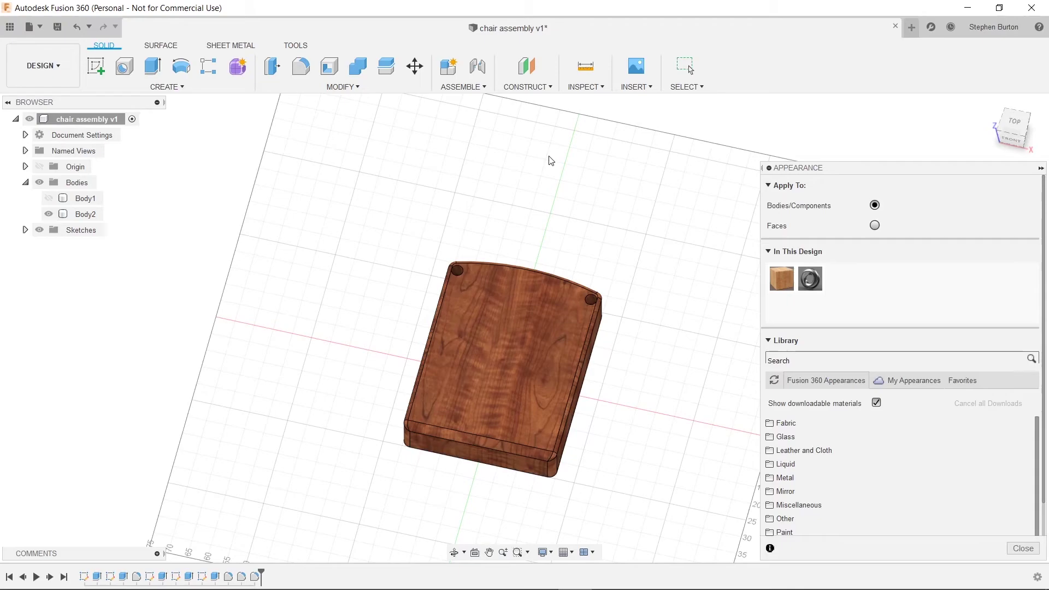